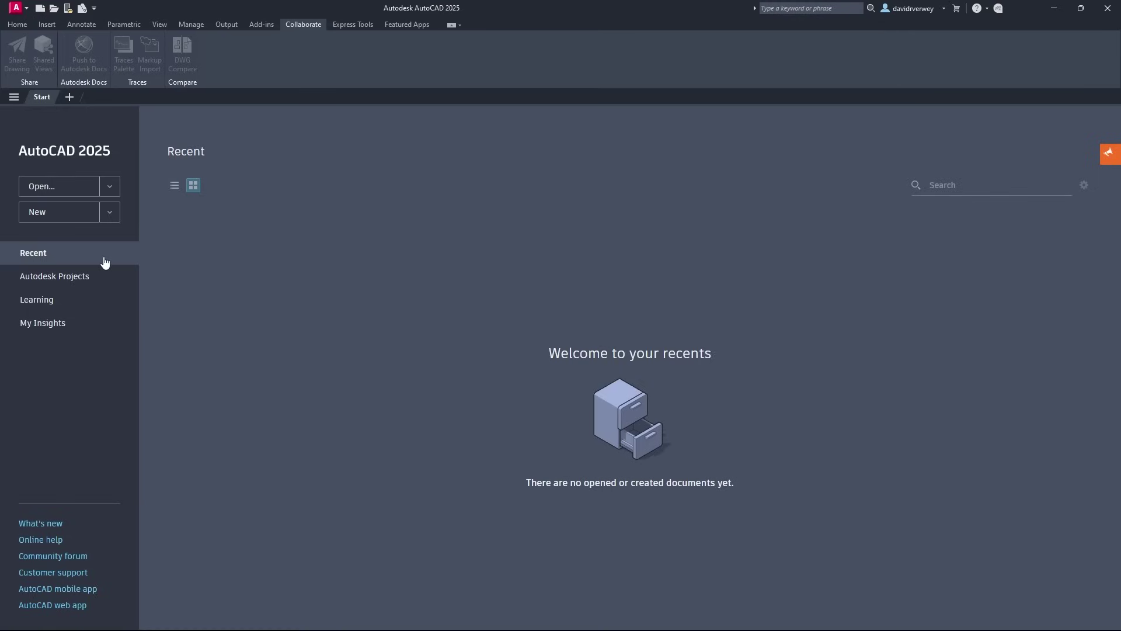
Look through the start page's Autodesk Projects, Learning and My Insights sections and the options for opening files
left_click(104, 285)
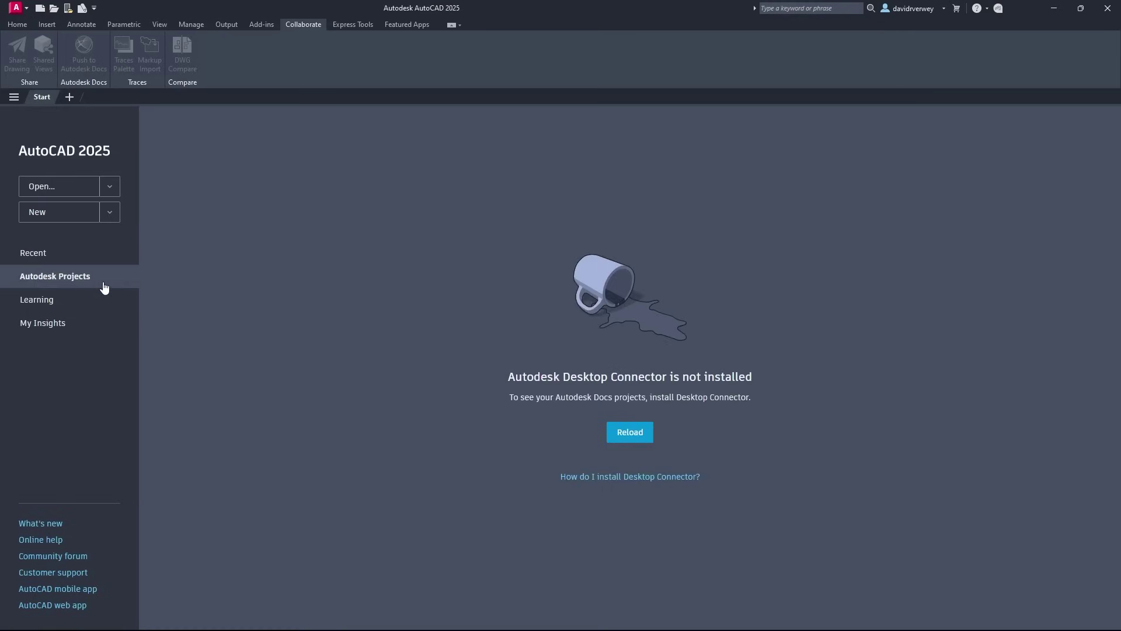
left_click(125, 303)
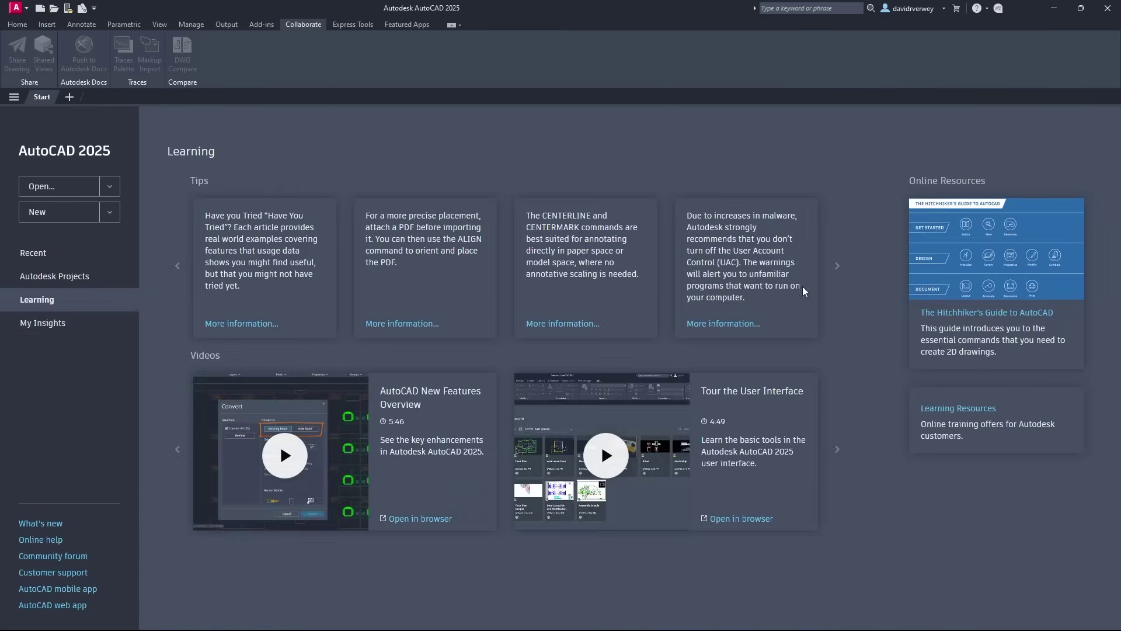
left_click(50, 322)
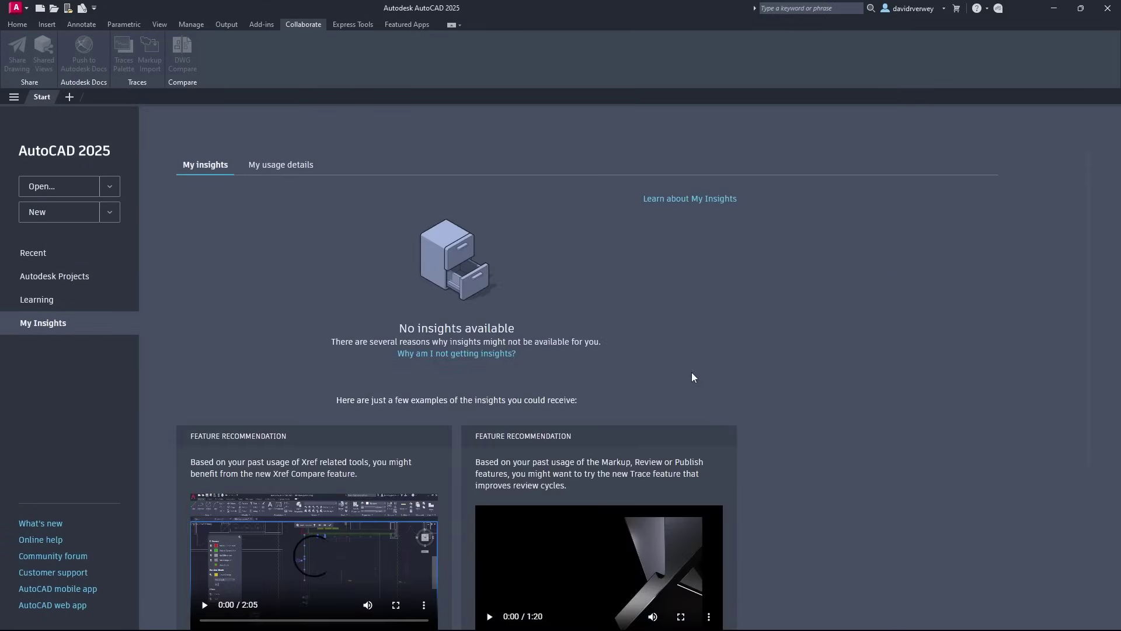
scroll(701, 327, "down", 3)
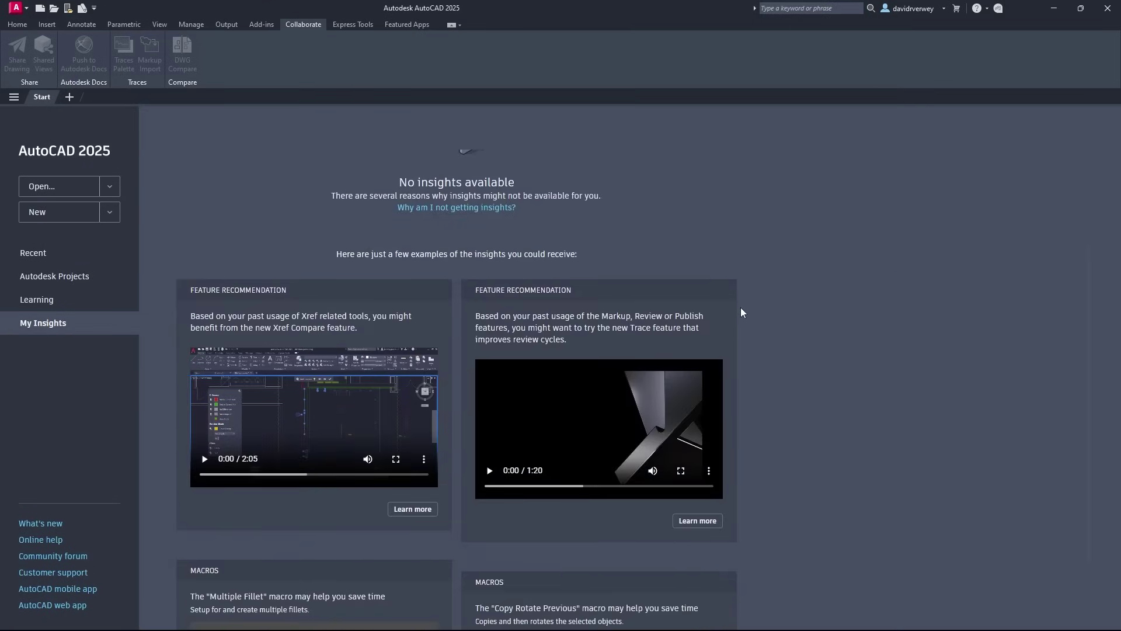
scroll(741, 307, "up", 3)
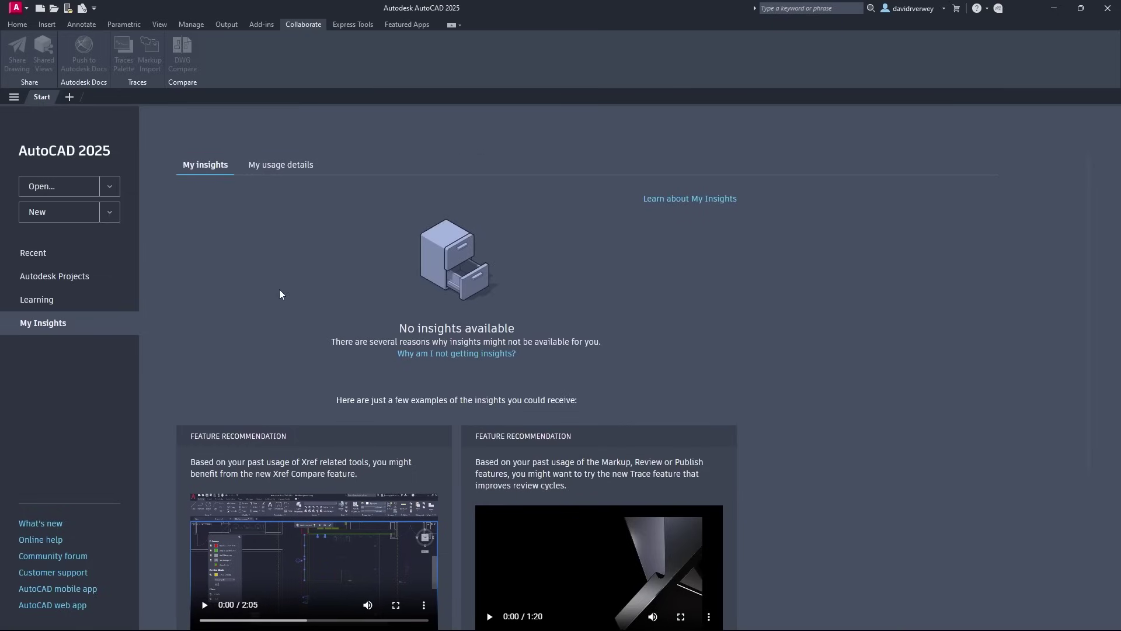
left_click(115, 187)
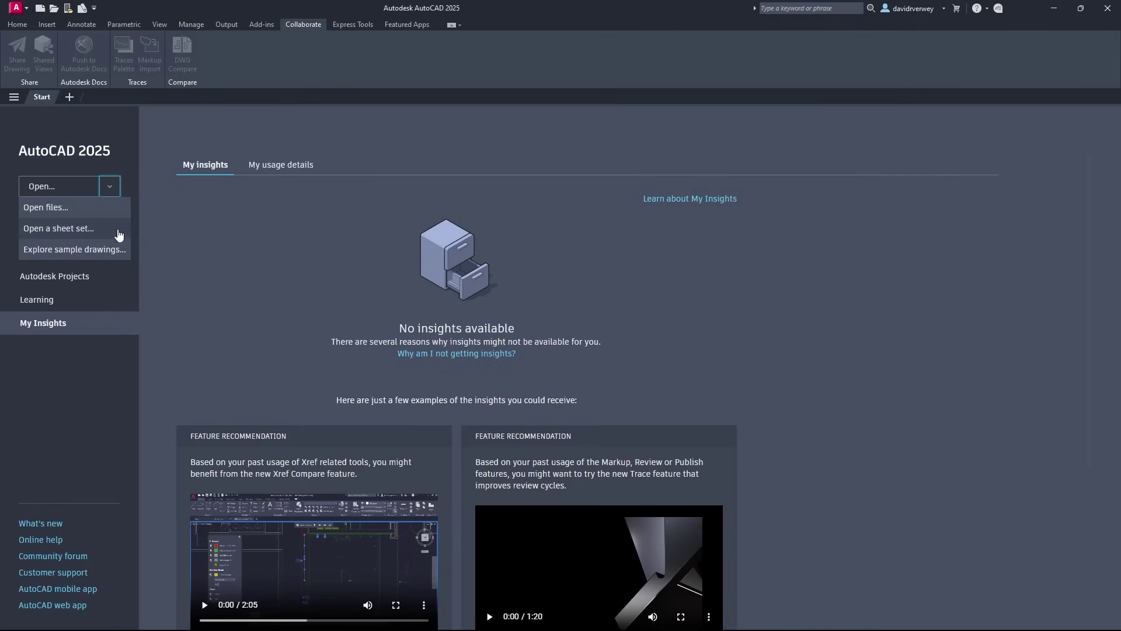
left_click(111, 187)
Create a new drawing from the acad.dwt template and bring up the basic drawing and modifying tools
left_click(113, 213)
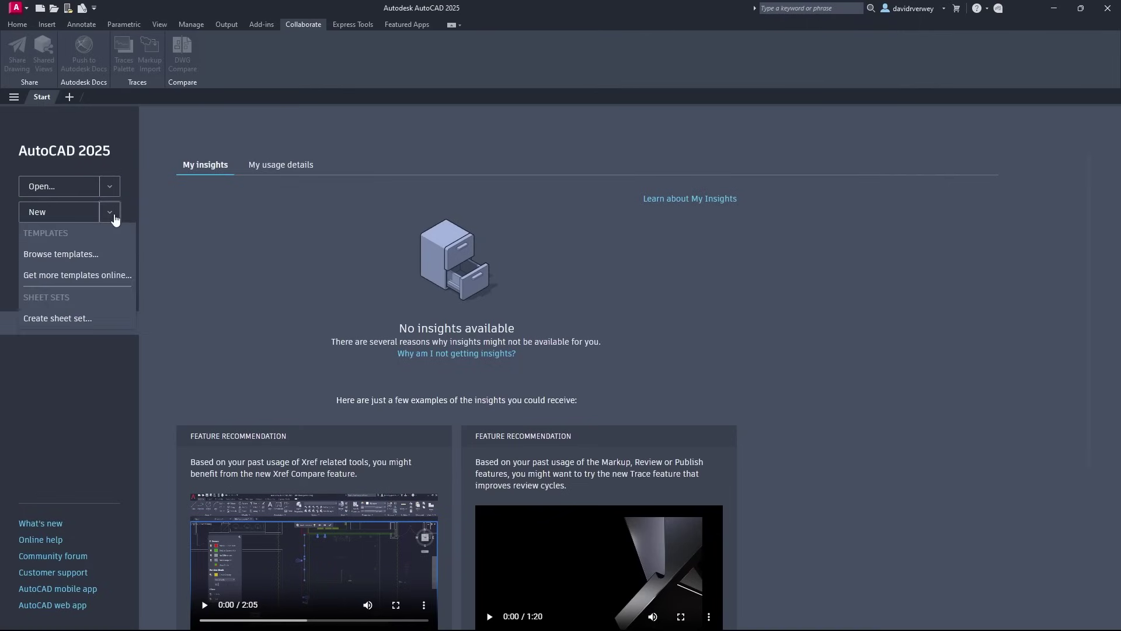
left_click(110, 253)
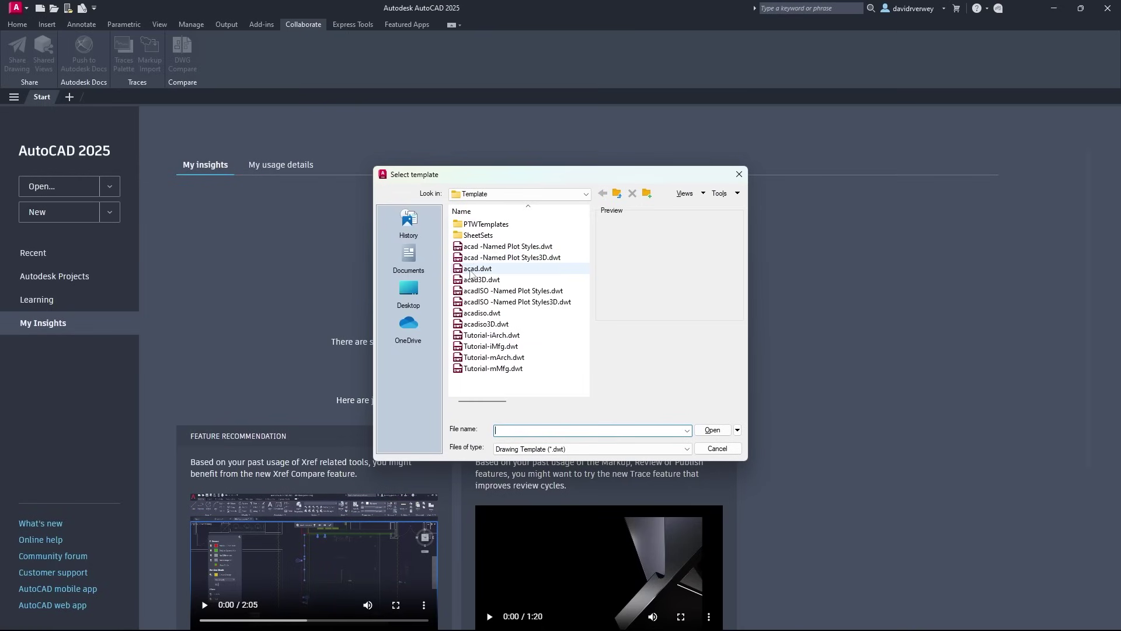
left_click(497, 270)
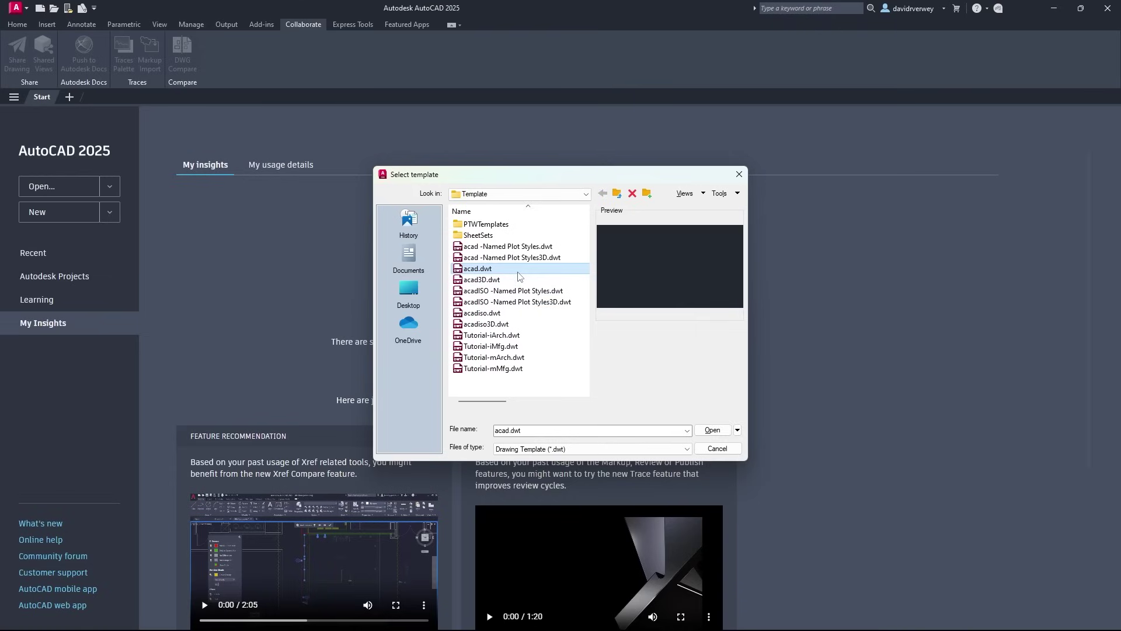
left_click(712, 430)
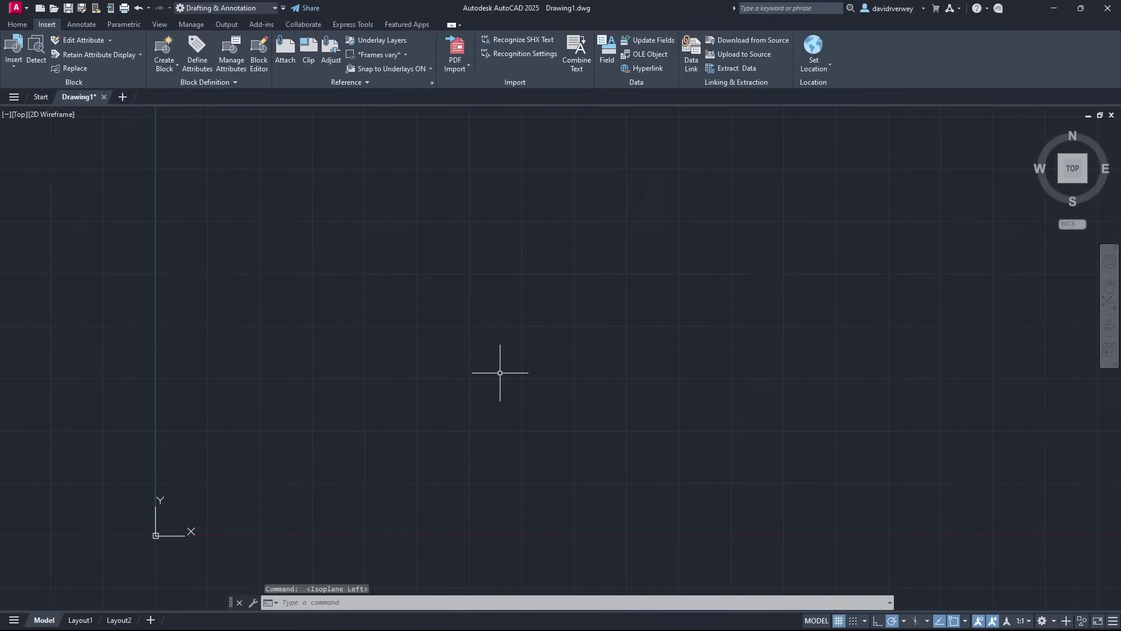
left_click(17, 24)
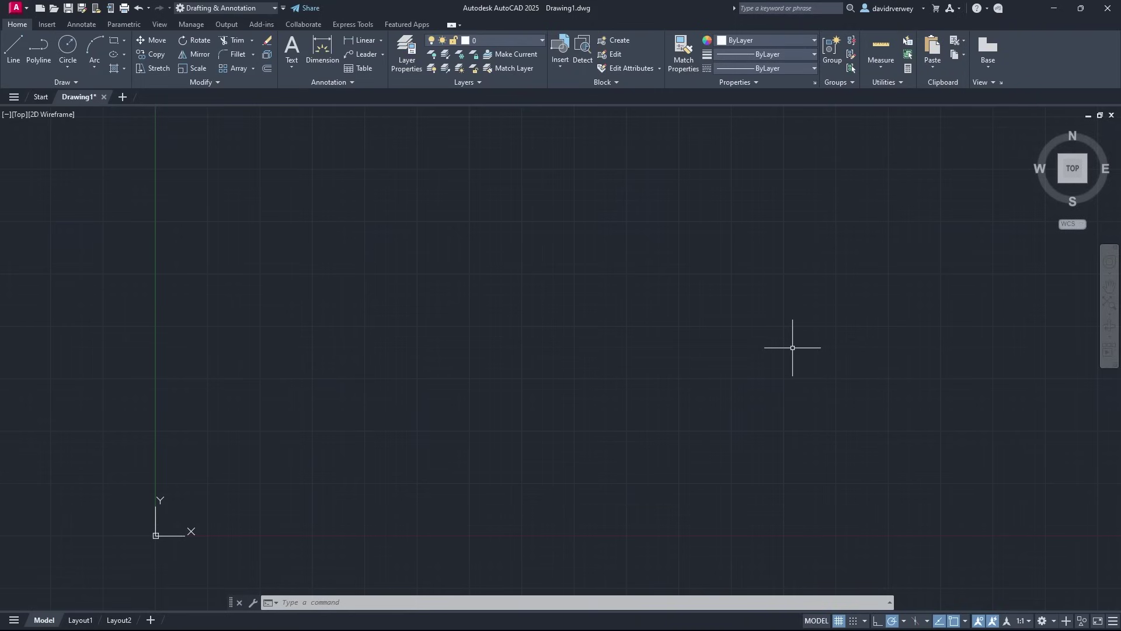
left_click(354, 603)
View the start page's My Insights and Recent sections, and return to Drawing1
left_click(42, 97)
scroll(504, 328, "down", 3)
scroll(286, 303, "up", 3)
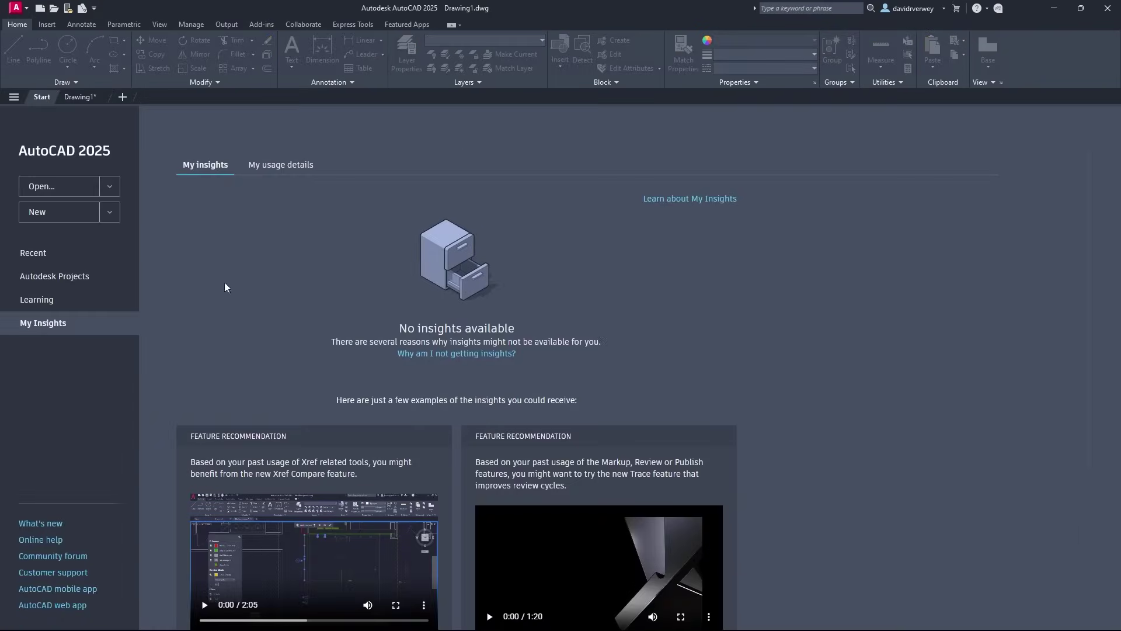
left_click(77, 260)
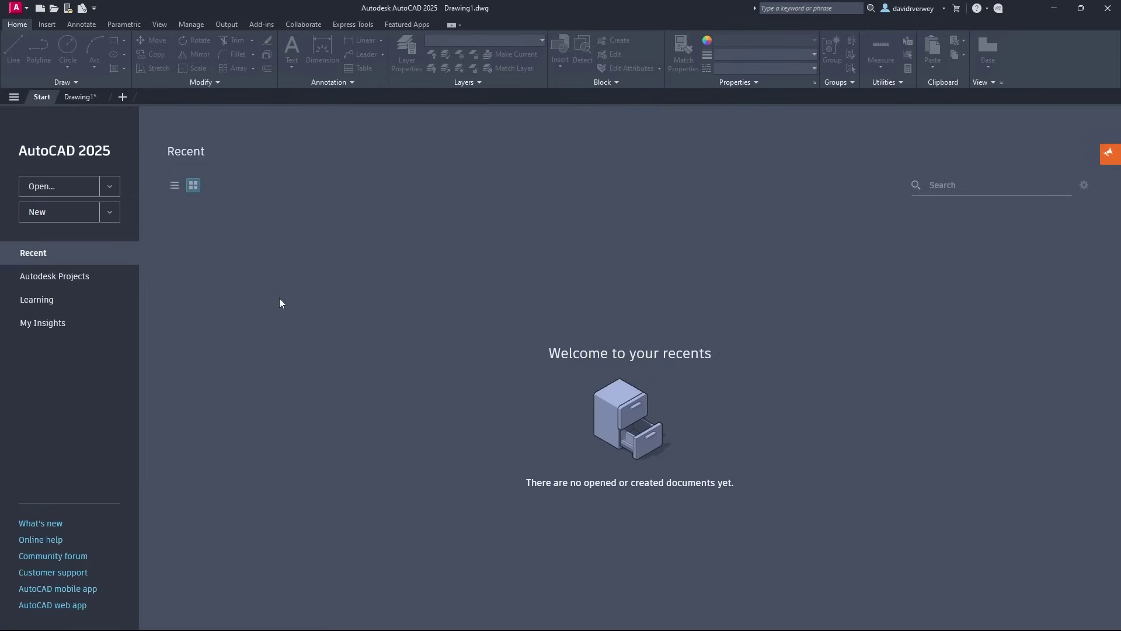
left_click(79, 99)
Open a second blank drawing and close it again
mouse_move(733, 320)
middle_mouse_down()
mouse_move(558, 347)
mouse_move(591, 413)
middle_mouse_up()
left_click(123, 98)
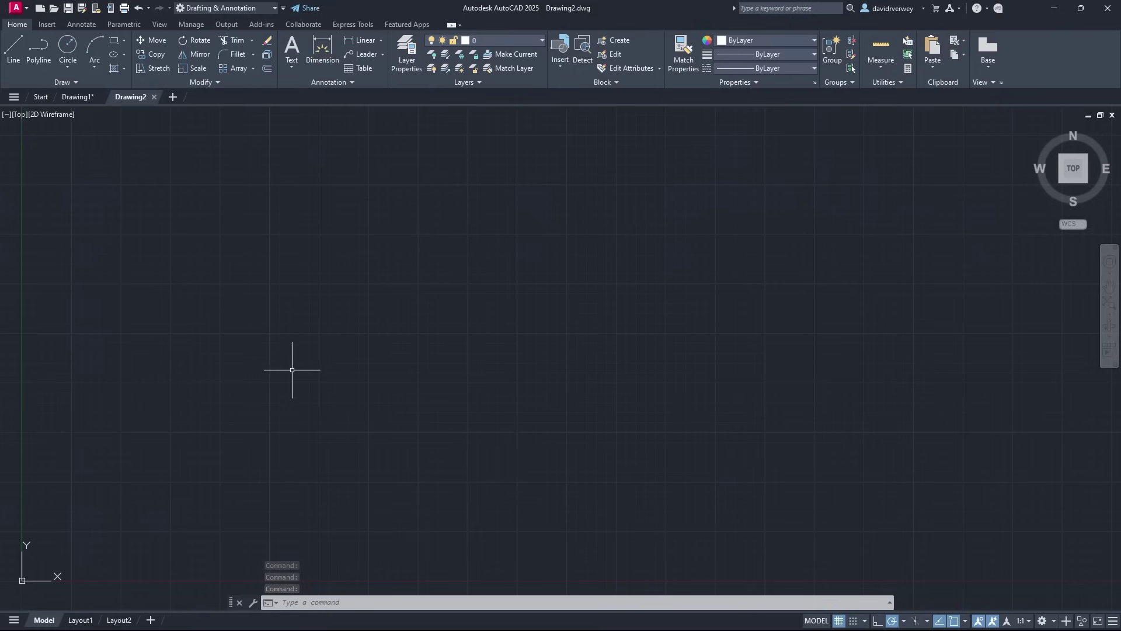
key("ctrl+F4")
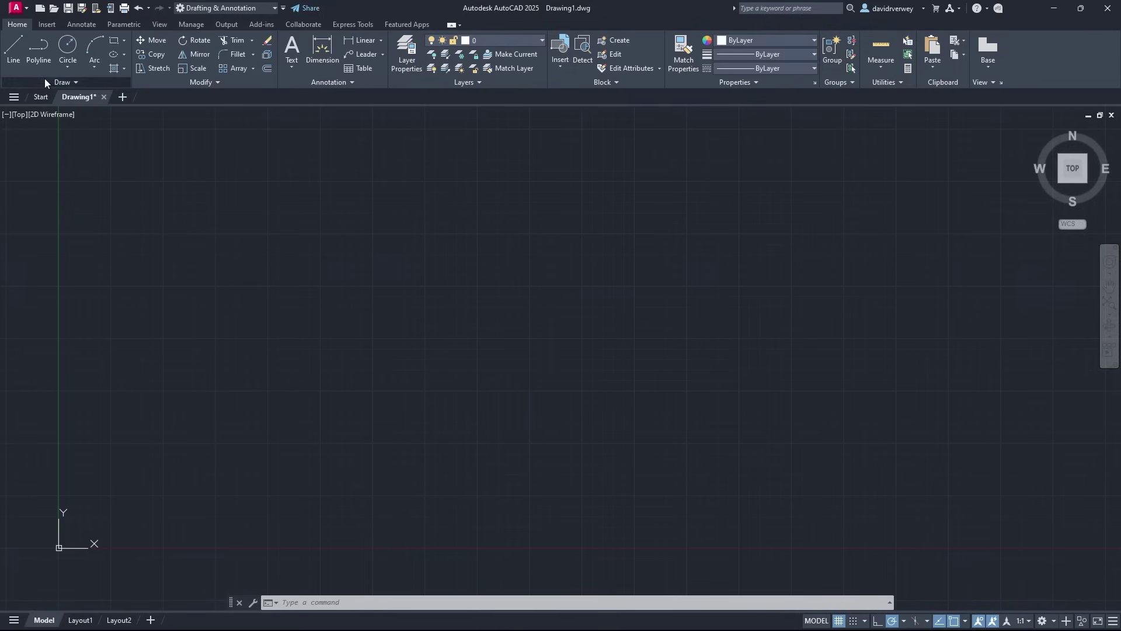
Look through the additional draw tools and the available circle construction methods
left_click(63, 82)
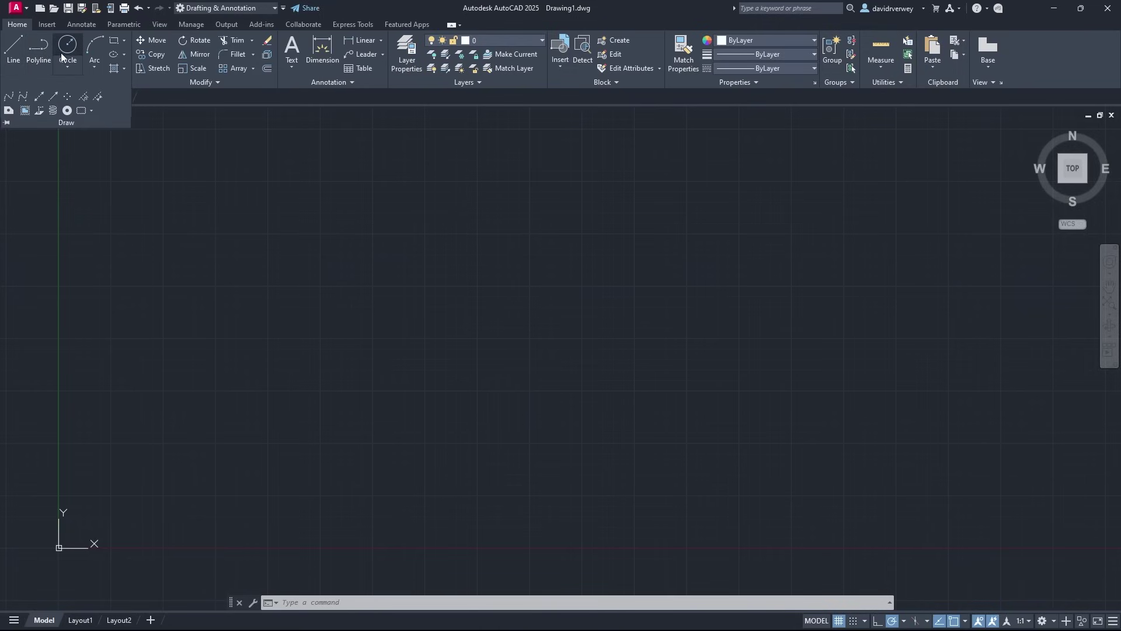
left_click(67, 66)
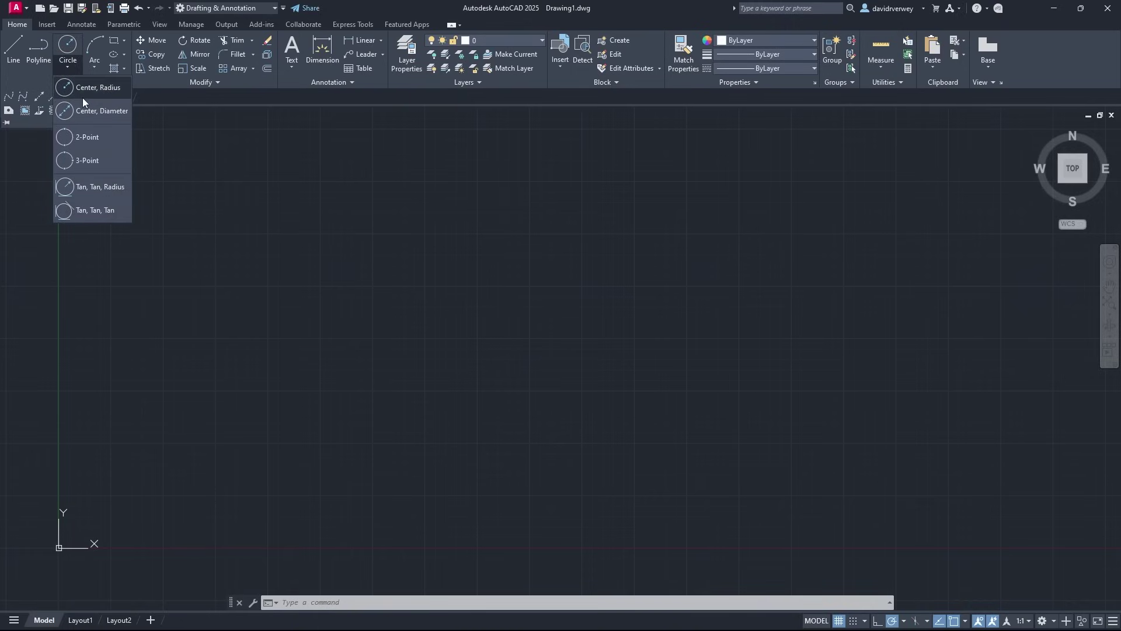
left_click(70, 54)
left_click(68, 48)
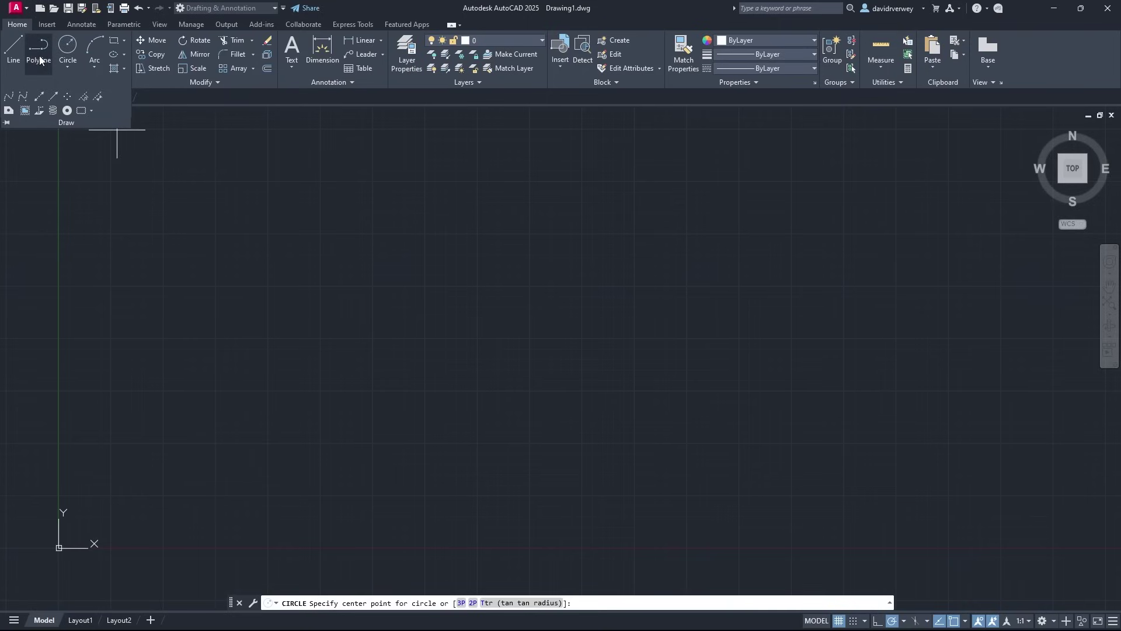
Draw a line 7.5 units long at an angle of 30° from a freely picked start point
left_click(14, 48)
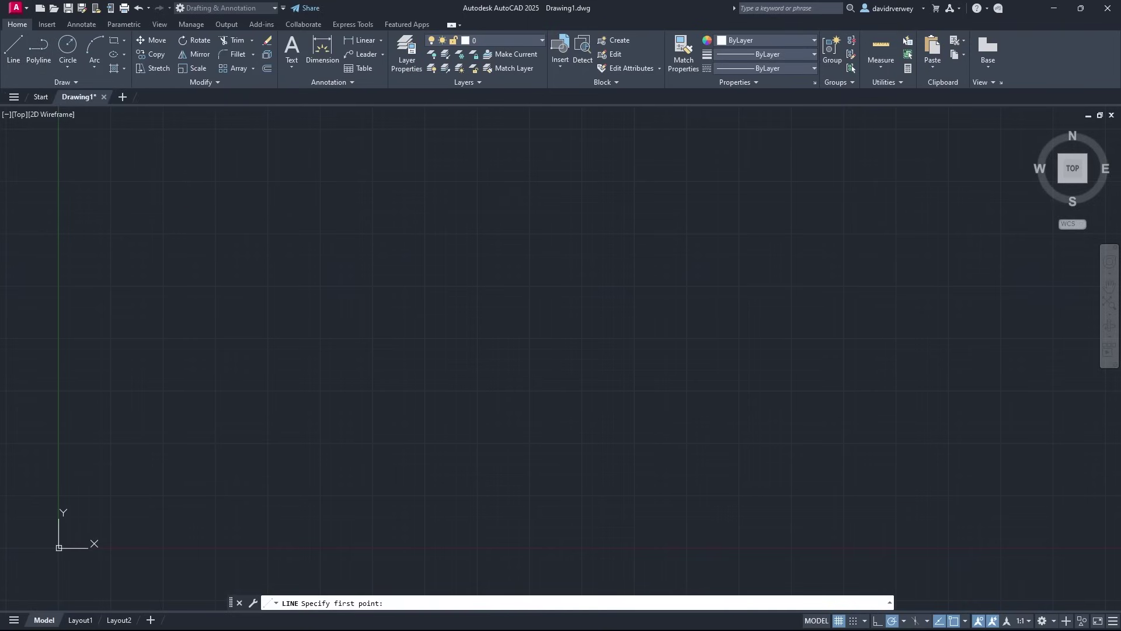
left_click(163, 182)
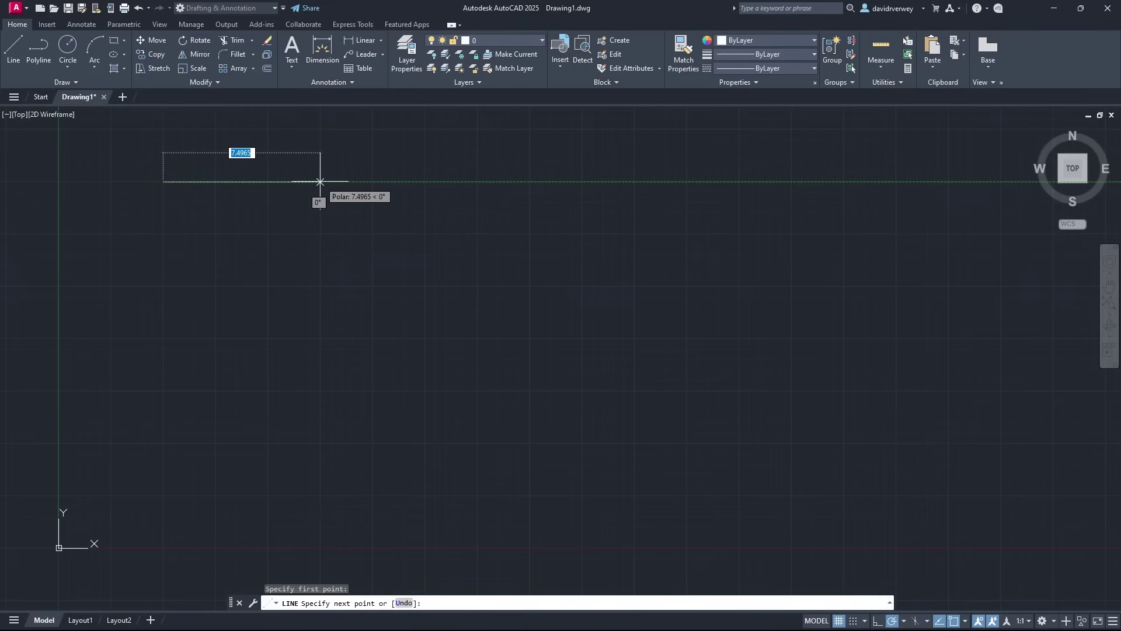
type("7.5")
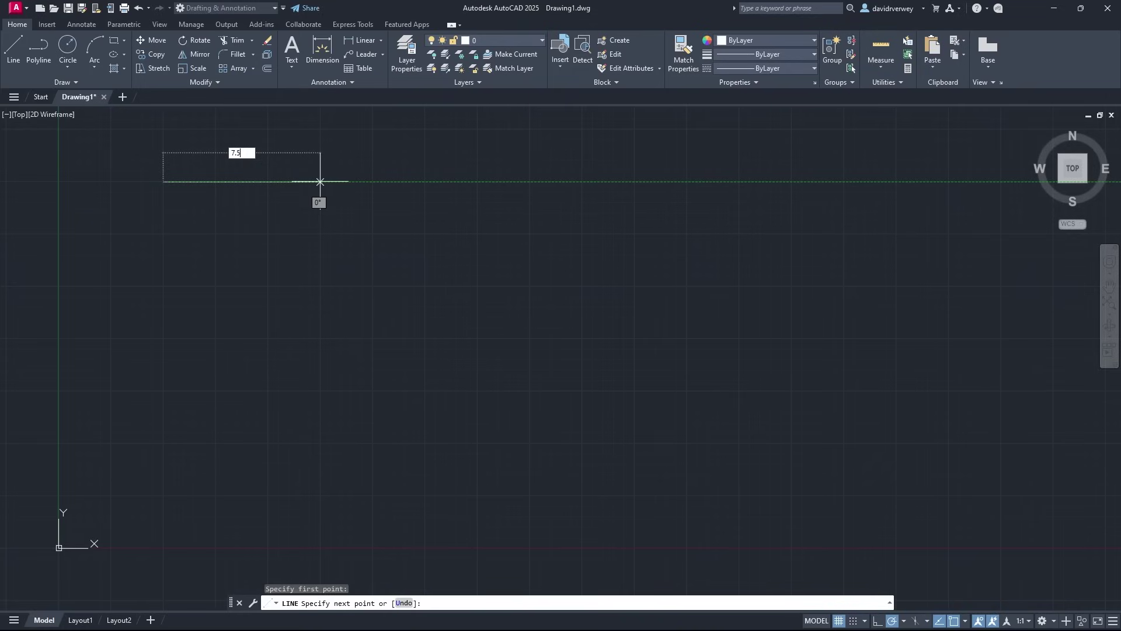
key("Tab")
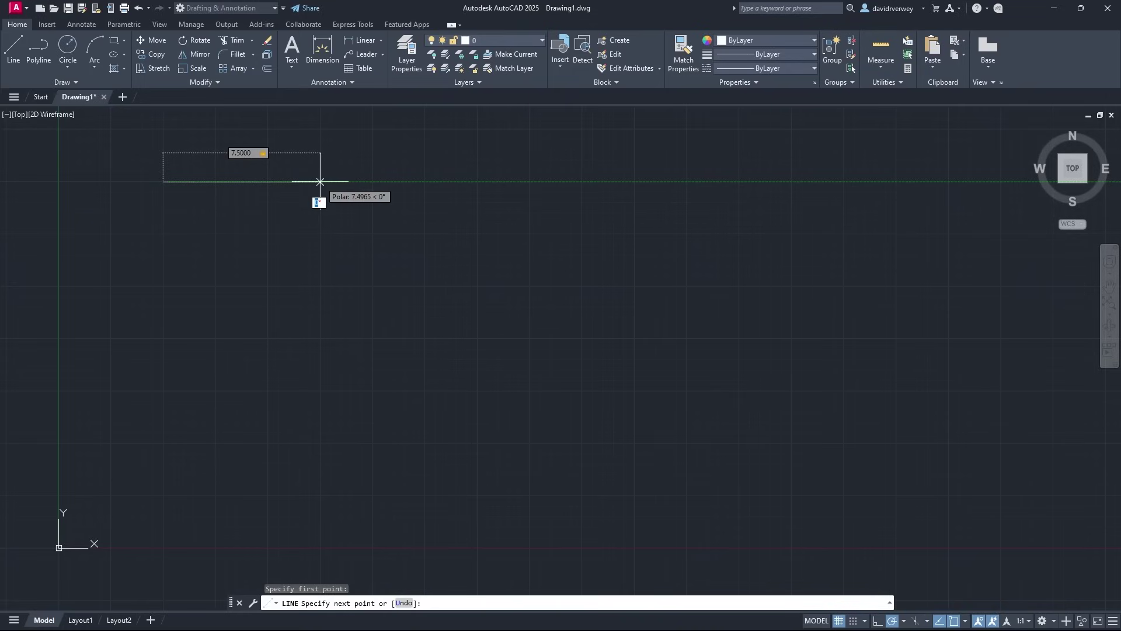
type("30")
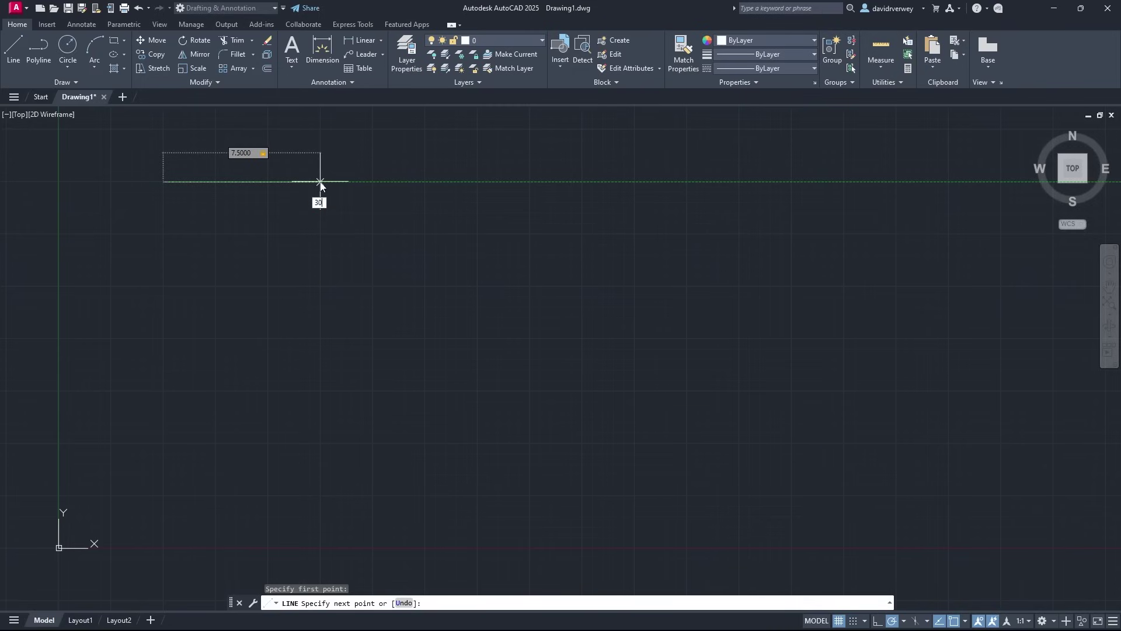
key("Return")
Close the right triangle with a vertical line about 3.75 units down and a horizontal line back to the start point
mouse_move(458, 246)
middle_mouse_down()
mouse_move(583, 371)
mouse_move(635, 374)
middle_mouse_up()
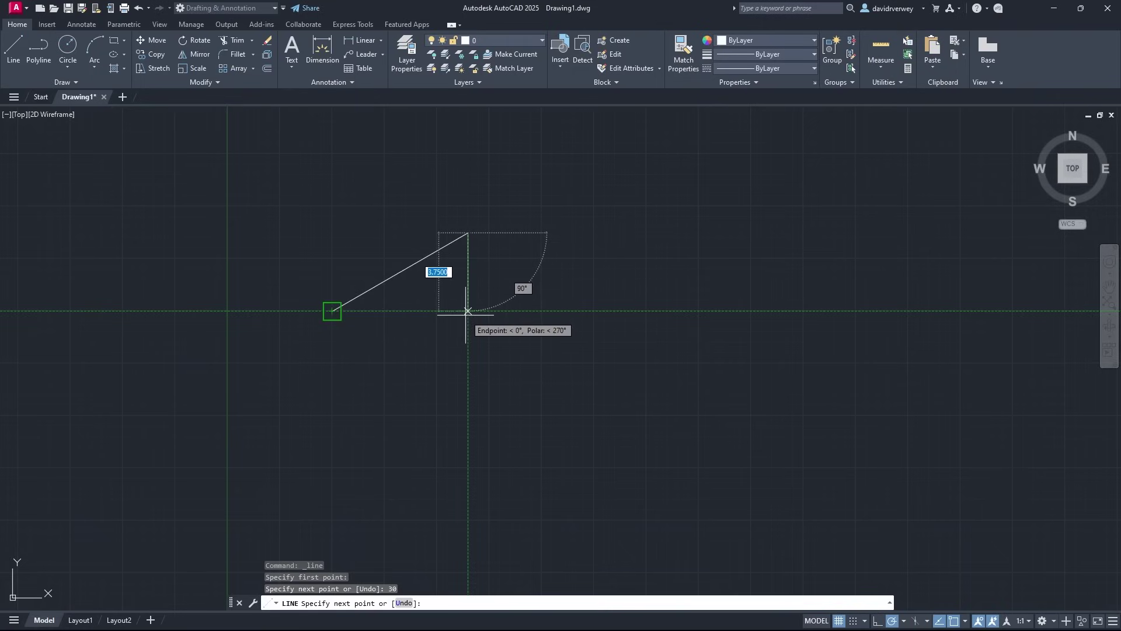
left_click(468, 311)
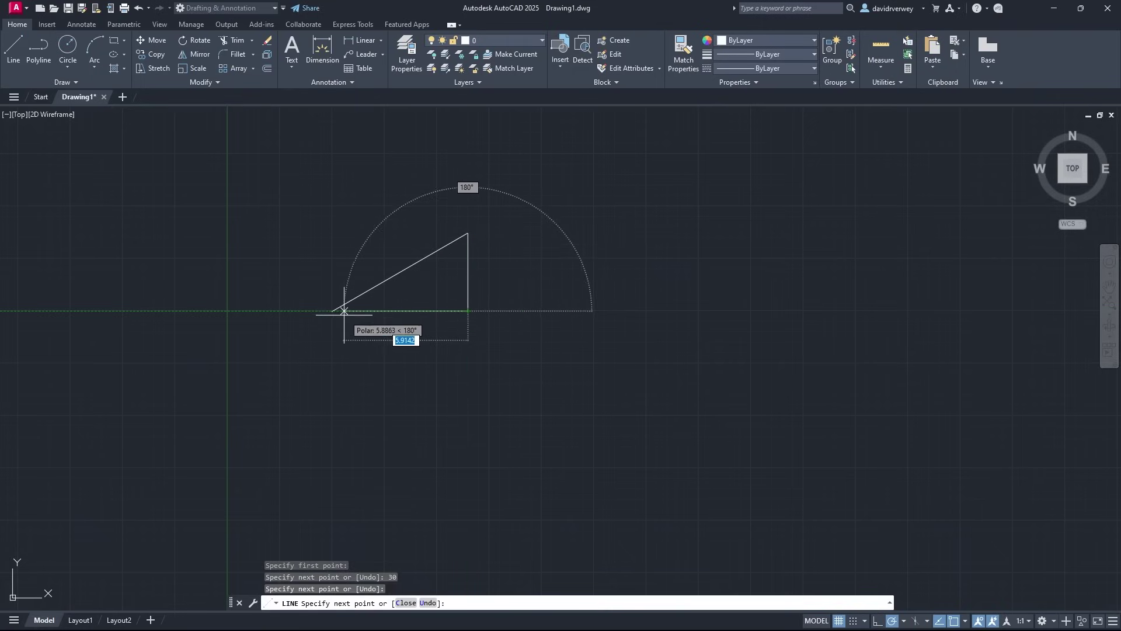
left_click(332, 311)
key("Escape")
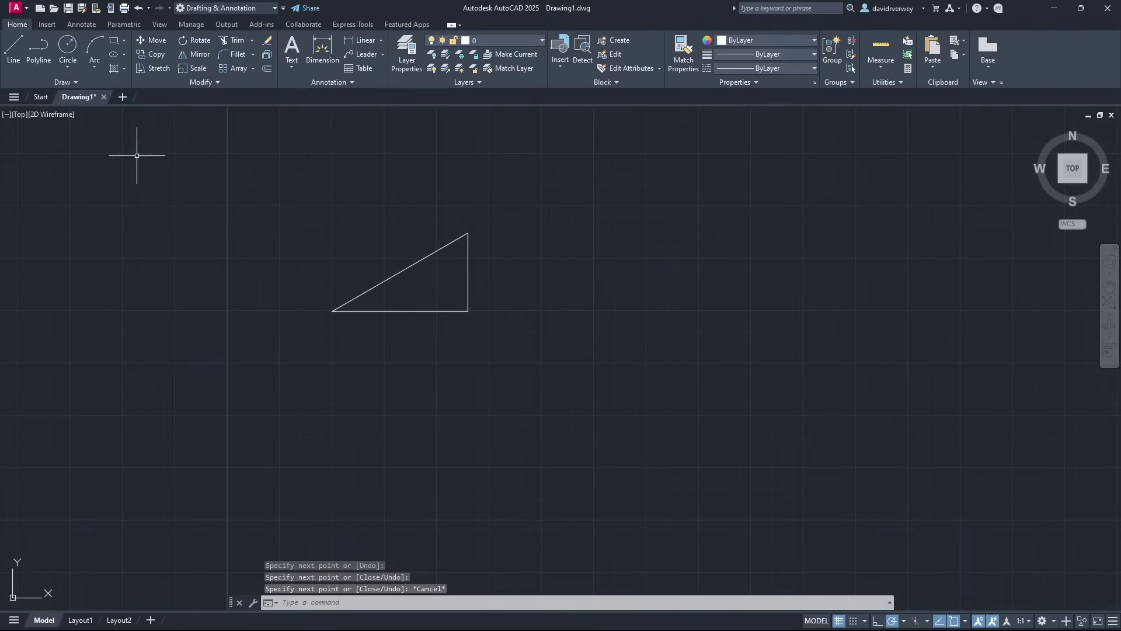
Draw a closed rectangle about 3.84 units high with the Polyline tool to the right of the triangle
left_click(45, 64)
middle_click_drag(676, 230, 526, 296)
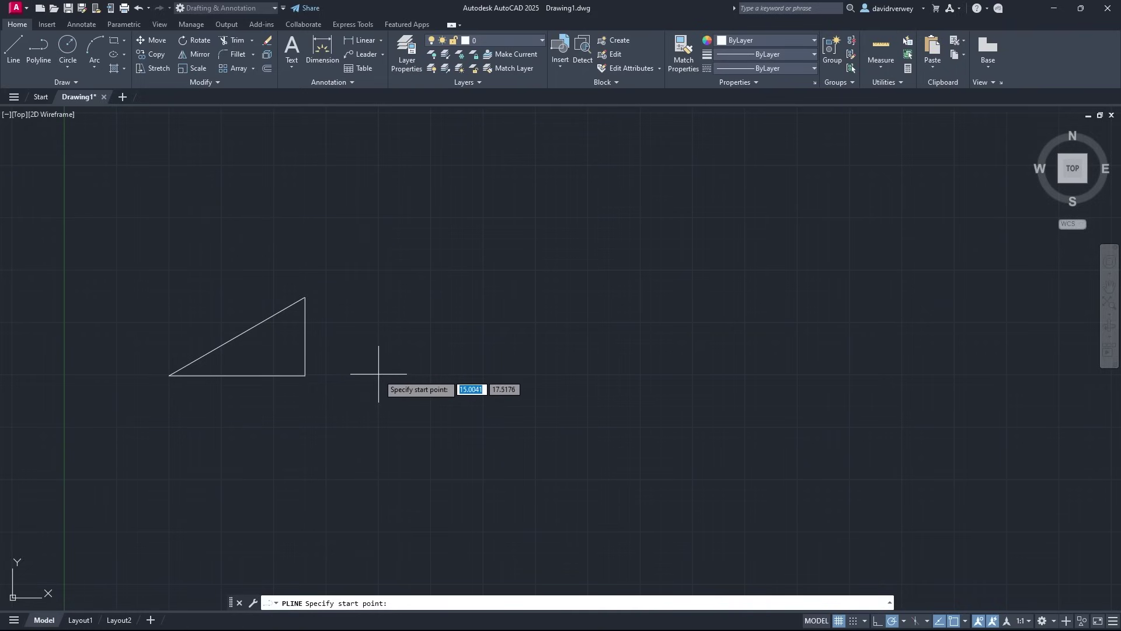
left_click(379, 374)
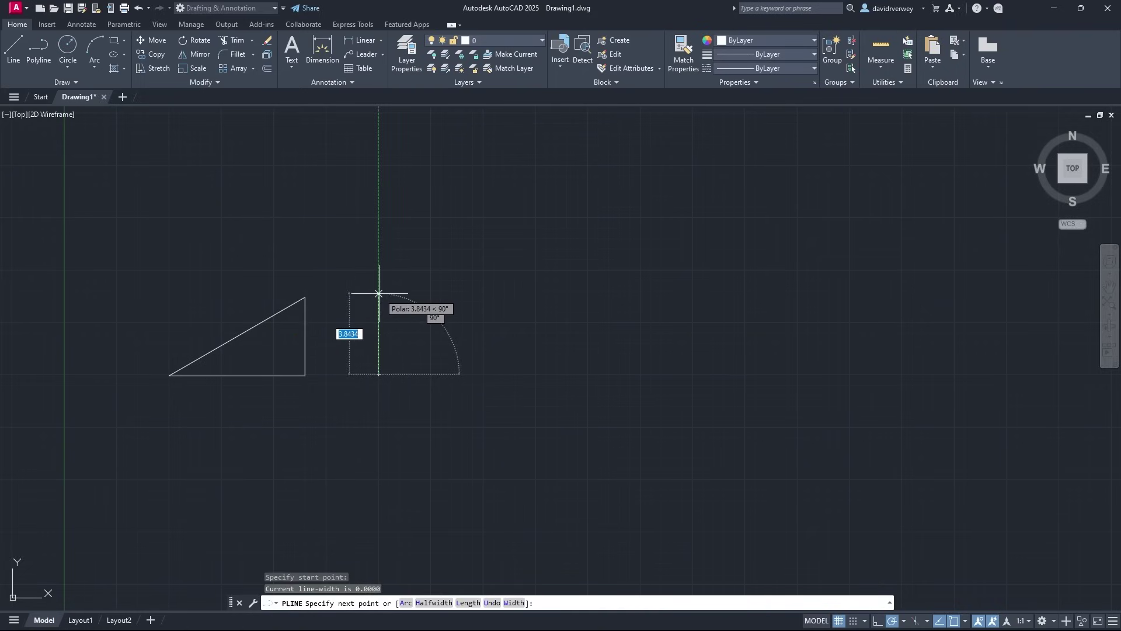
left_click(378, 293)
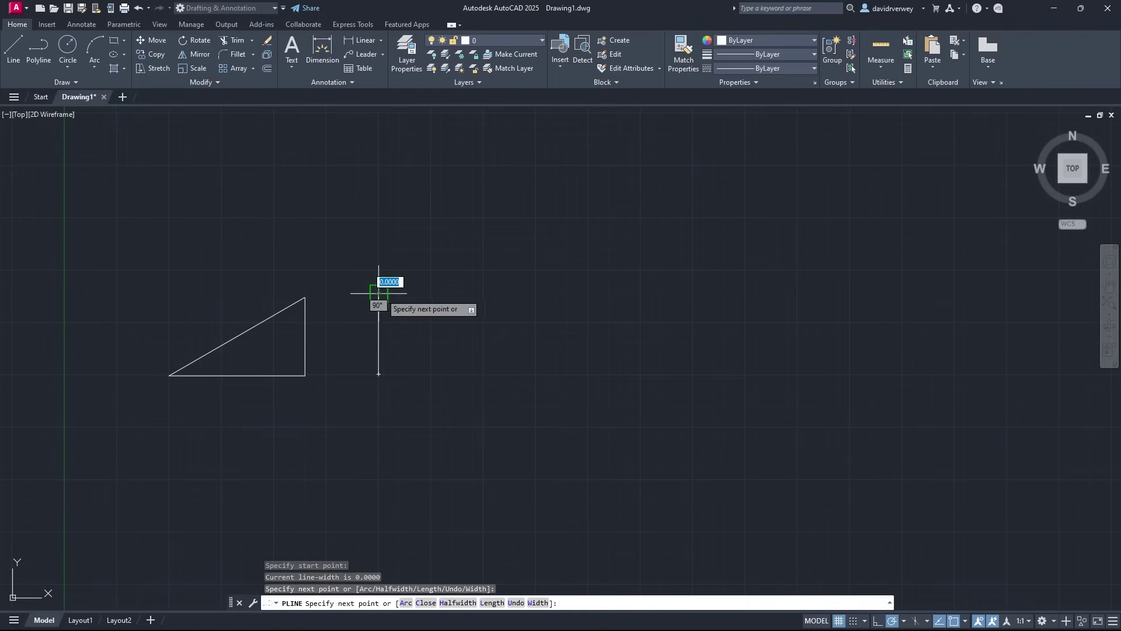
left_click(511, 294)
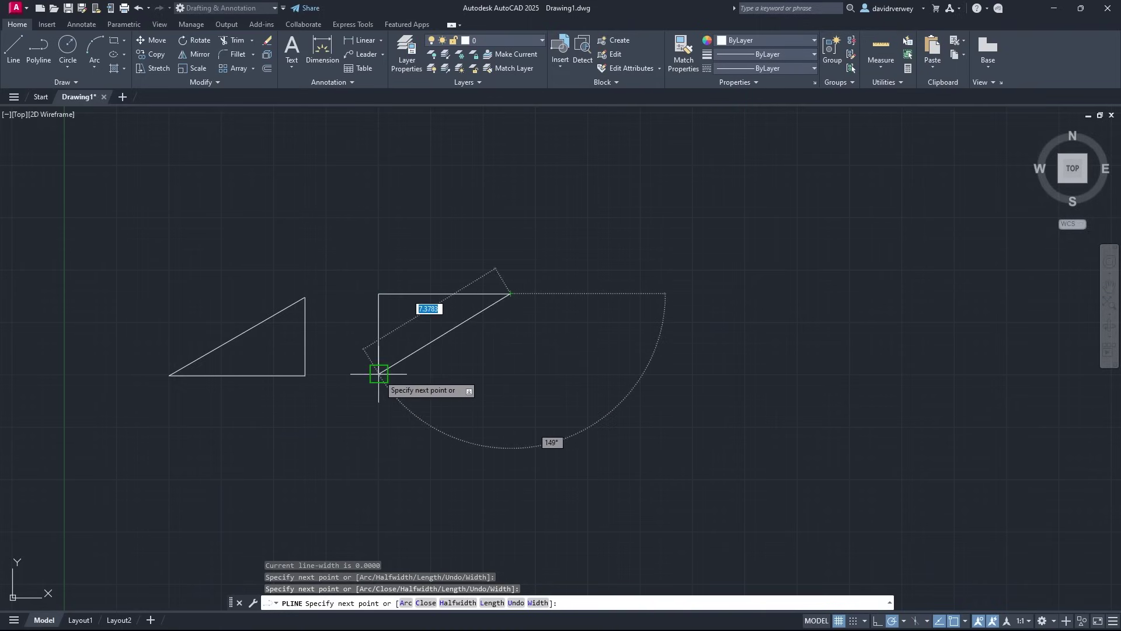
left_click(510, 373)
left_click(378, 373)
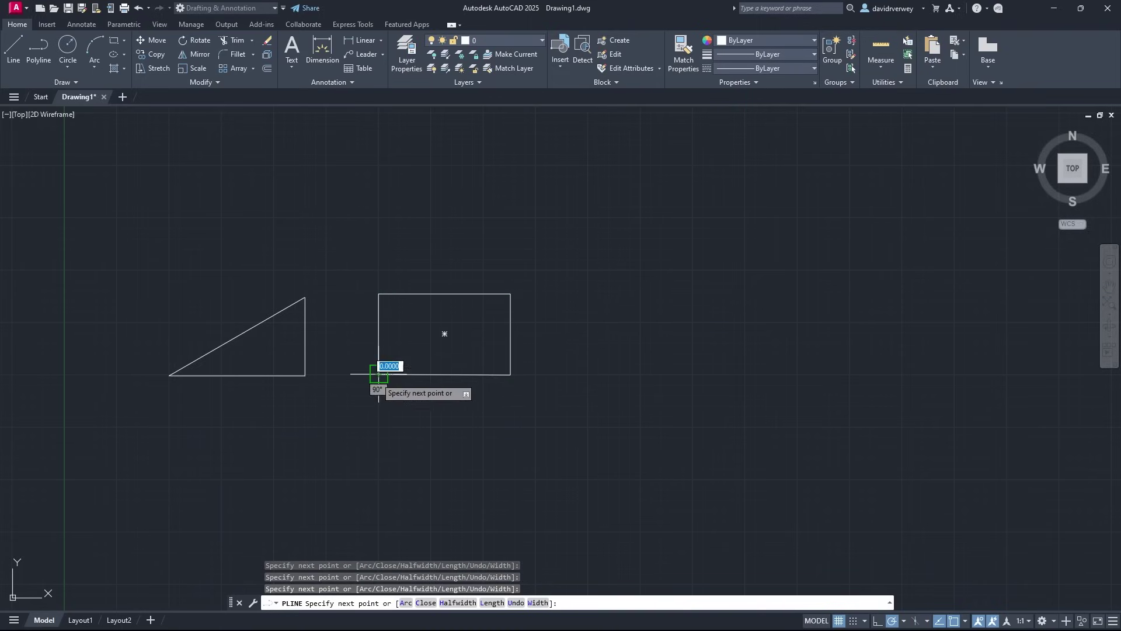
key("Escape")
Compare how the polyline rectangle and the triangle's individual lines select, clearing the selection after each
left_click(432, 372)
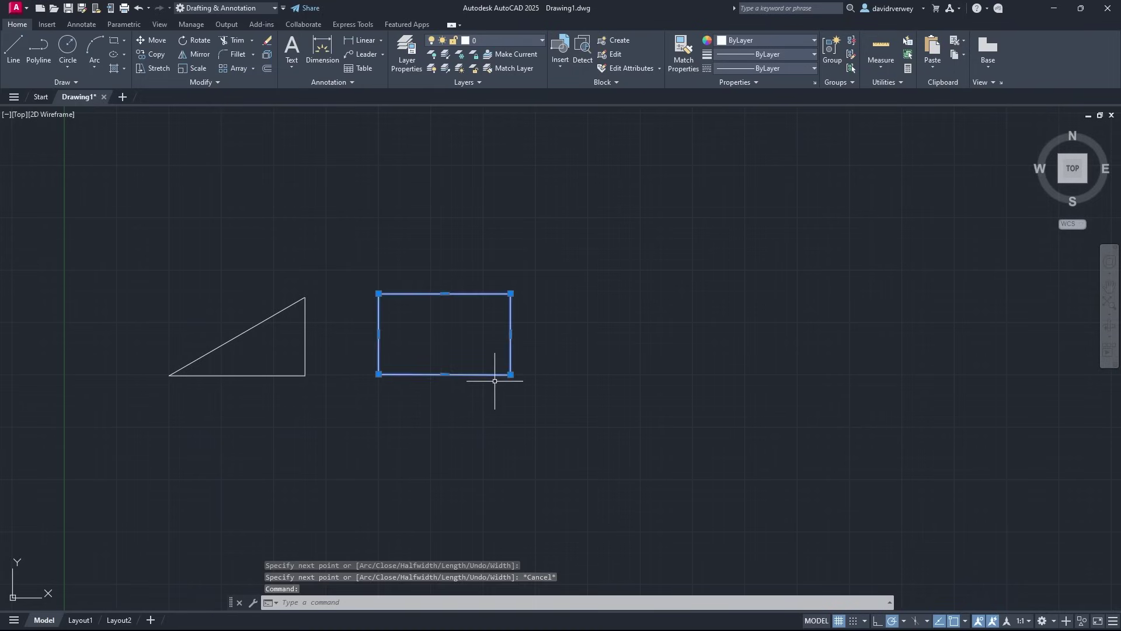
key("Escape")
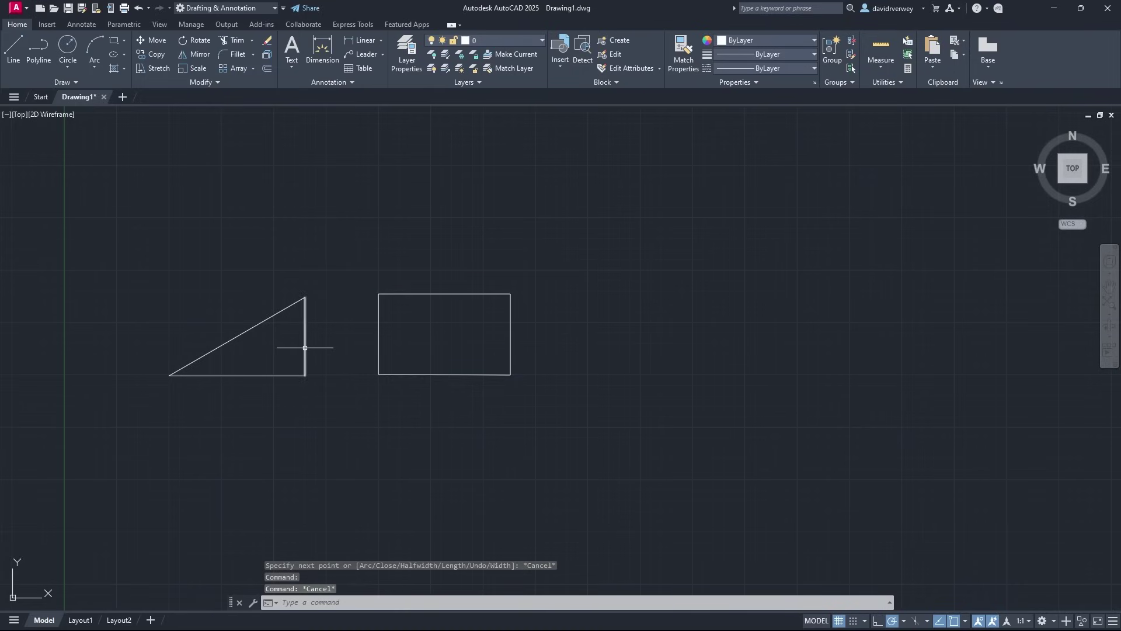
left_click(304, 345)
left_click(269, 321)
left_click(263, 362)
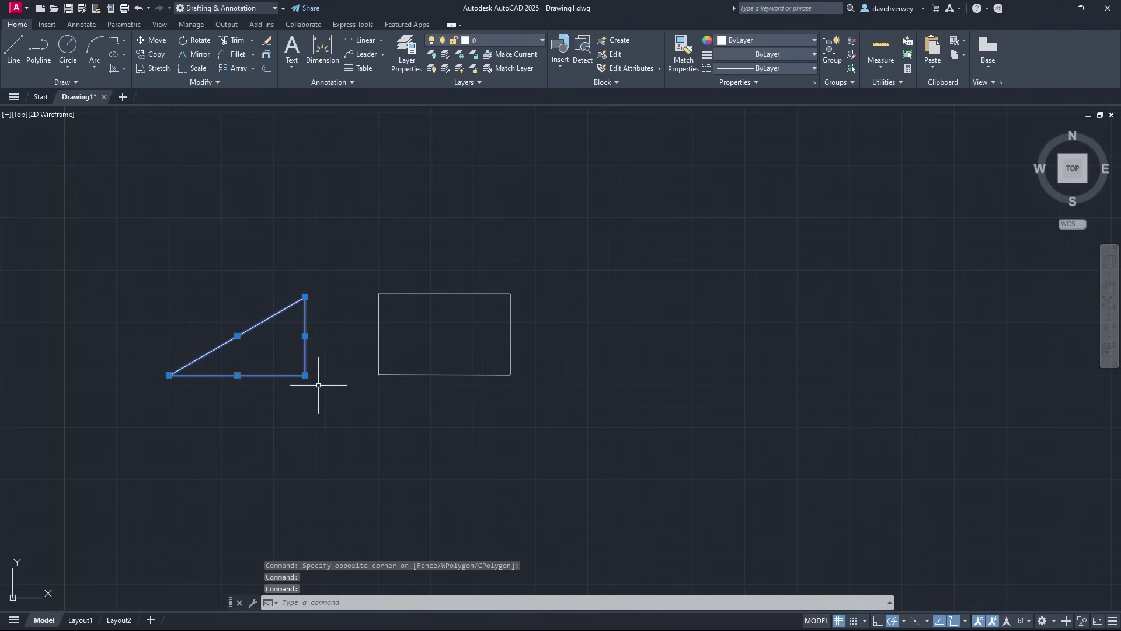
key("Escape")
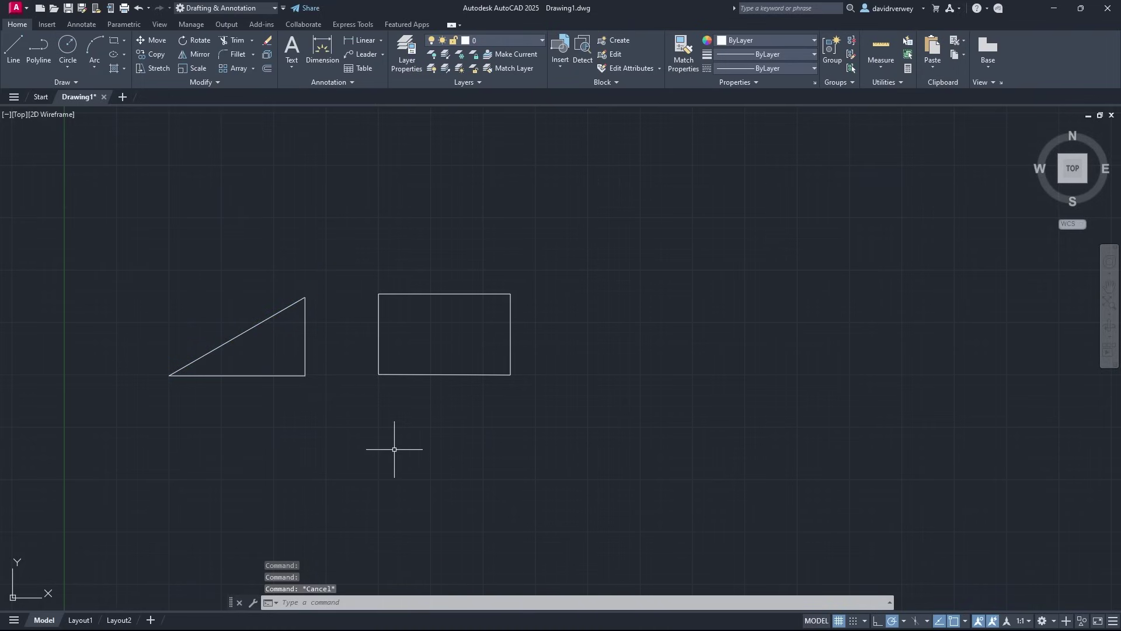
Select the polyline rectangle once more as a single object and clear the selection
left_click(507, 374)
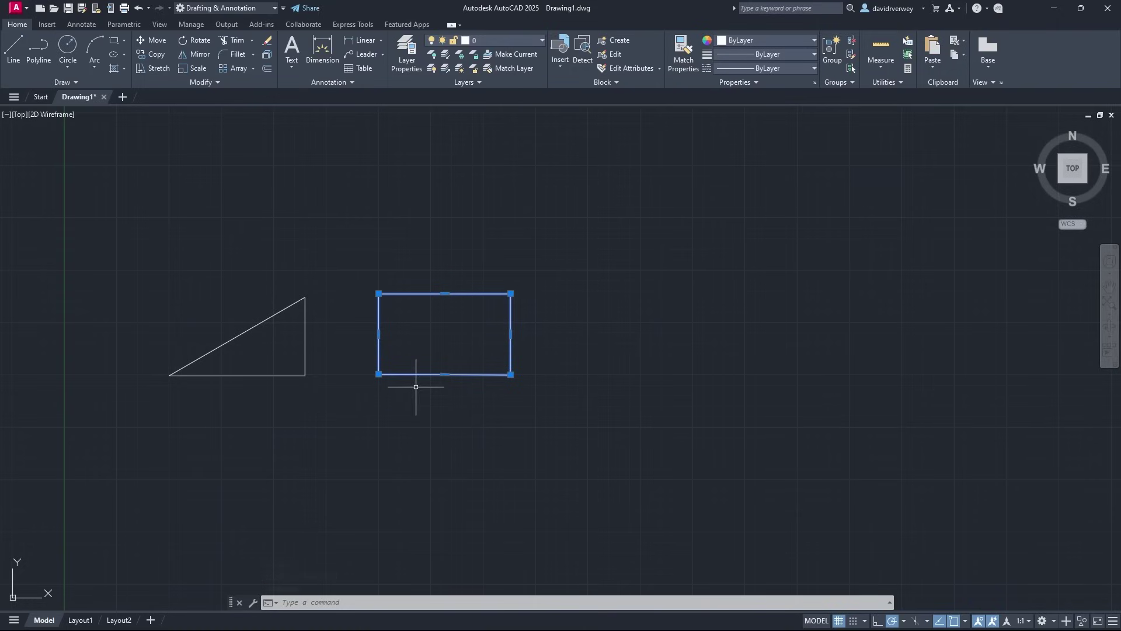
key("Escape")
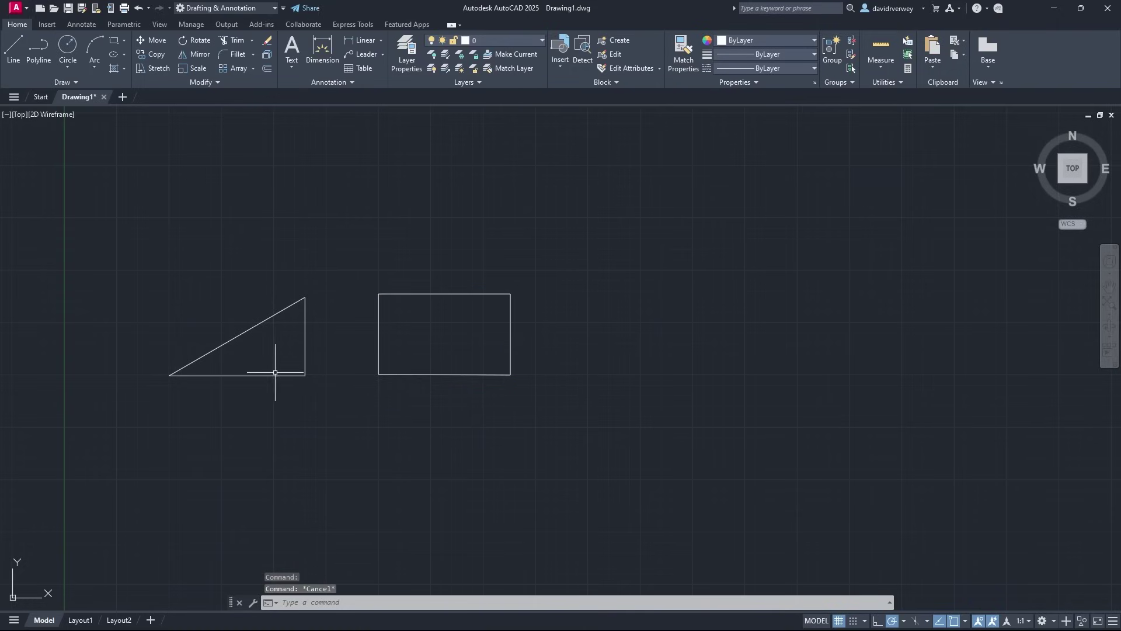
left_click(69, 46)
middle_click_drag(505, 355, 335, 321)
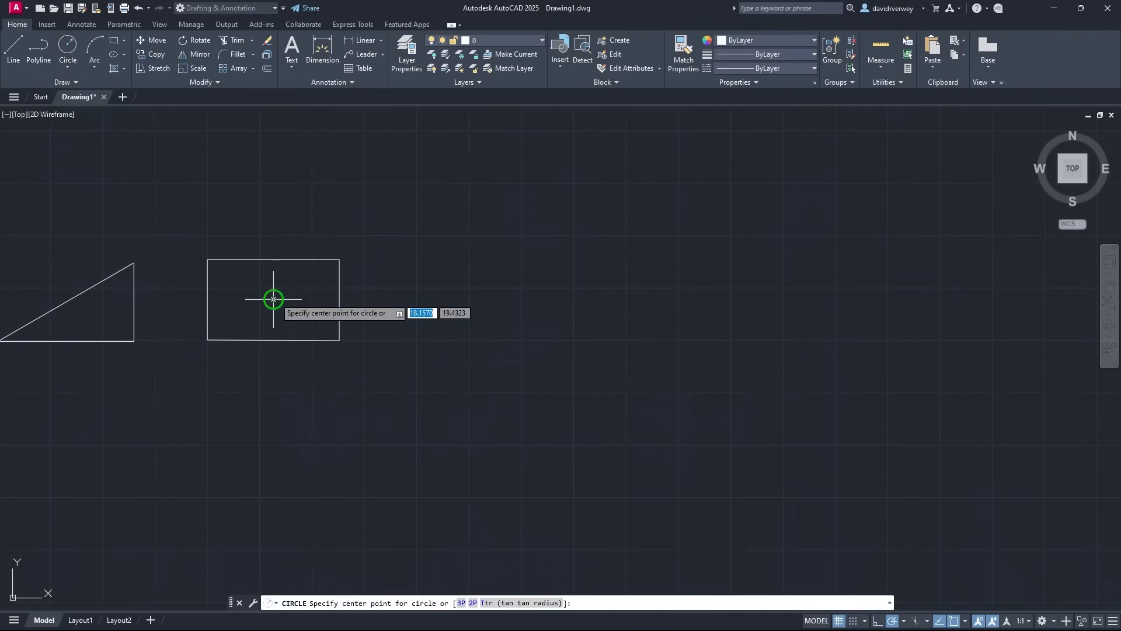
left_click(505, 299)
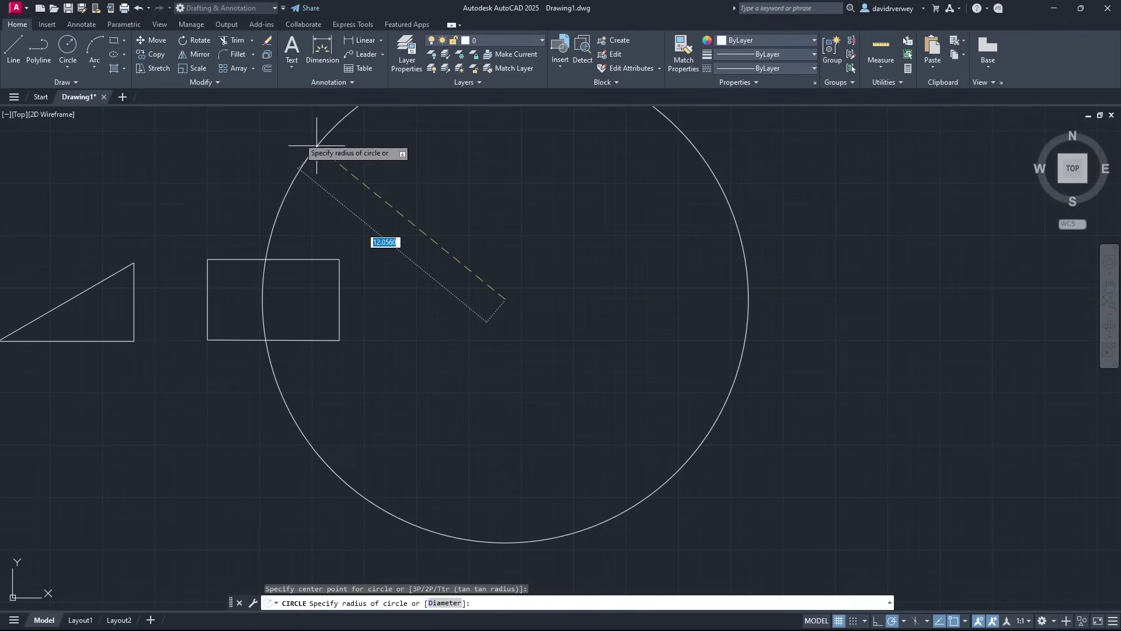
Draw a circle with a radius of 2.5 units to the right of the polyline rectangle using the Center, Radius method
left_click(70, 68)
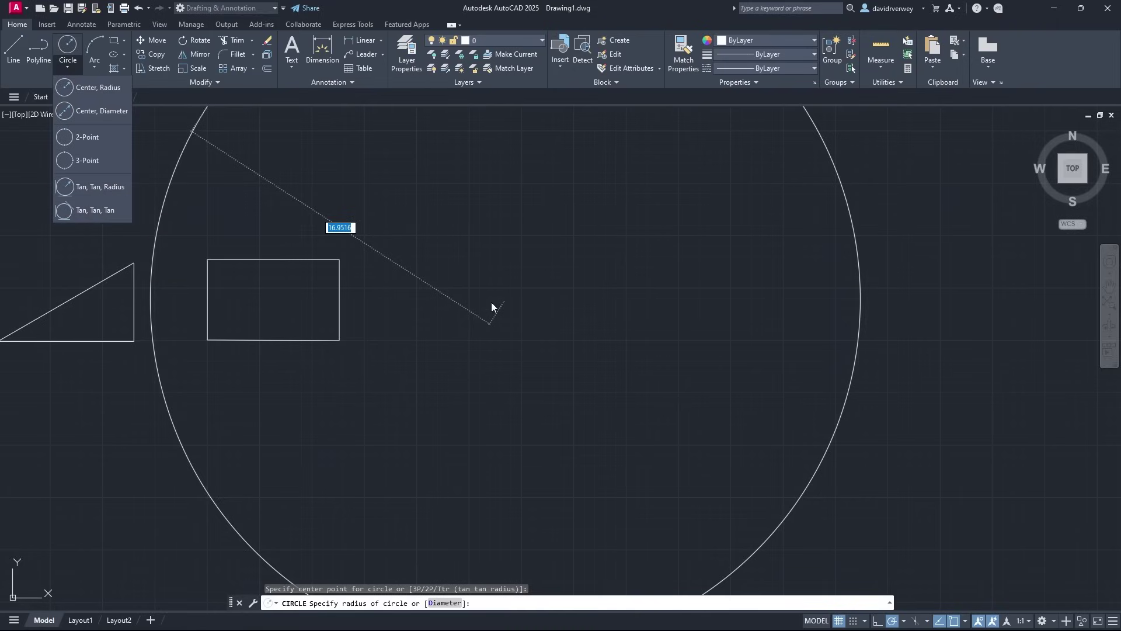
left_click(103, 90)
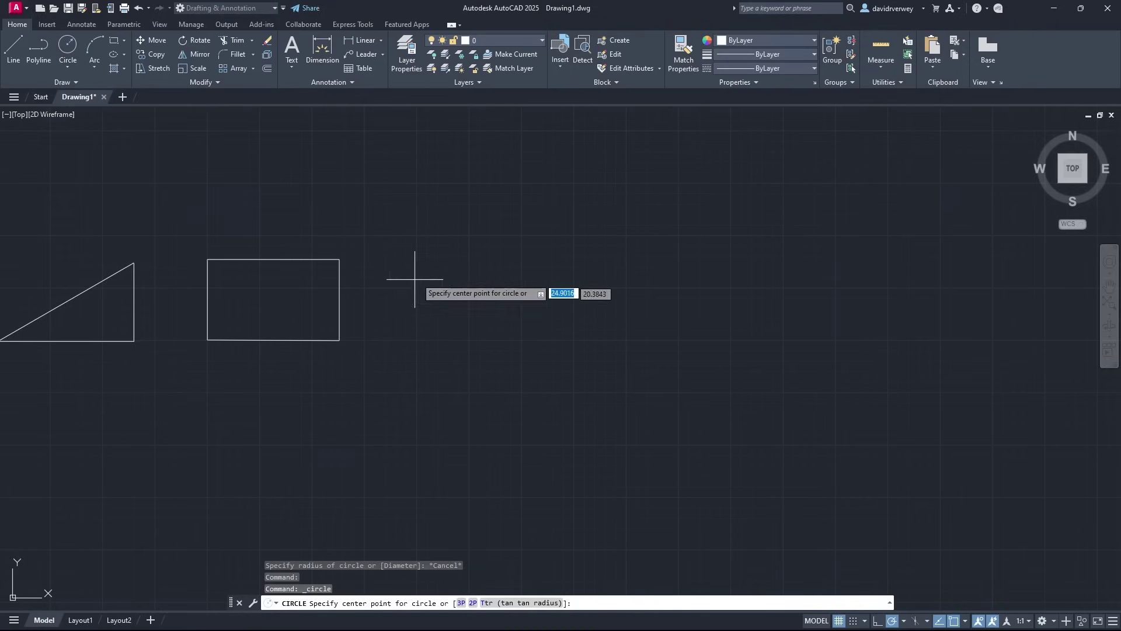
left_click(494, 300)
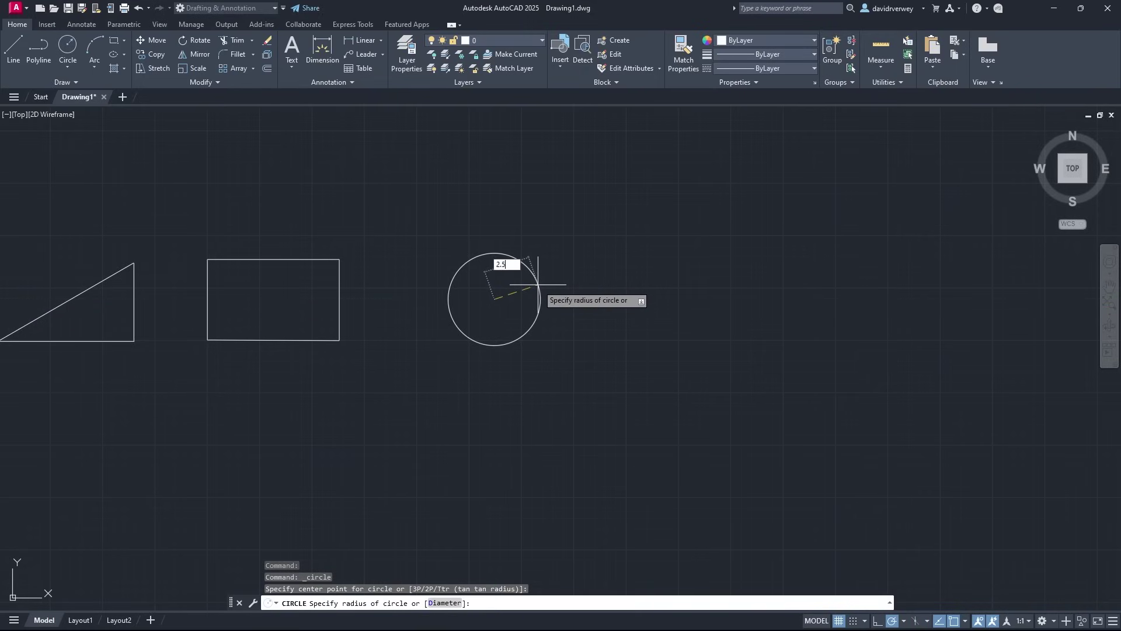
key("Return")
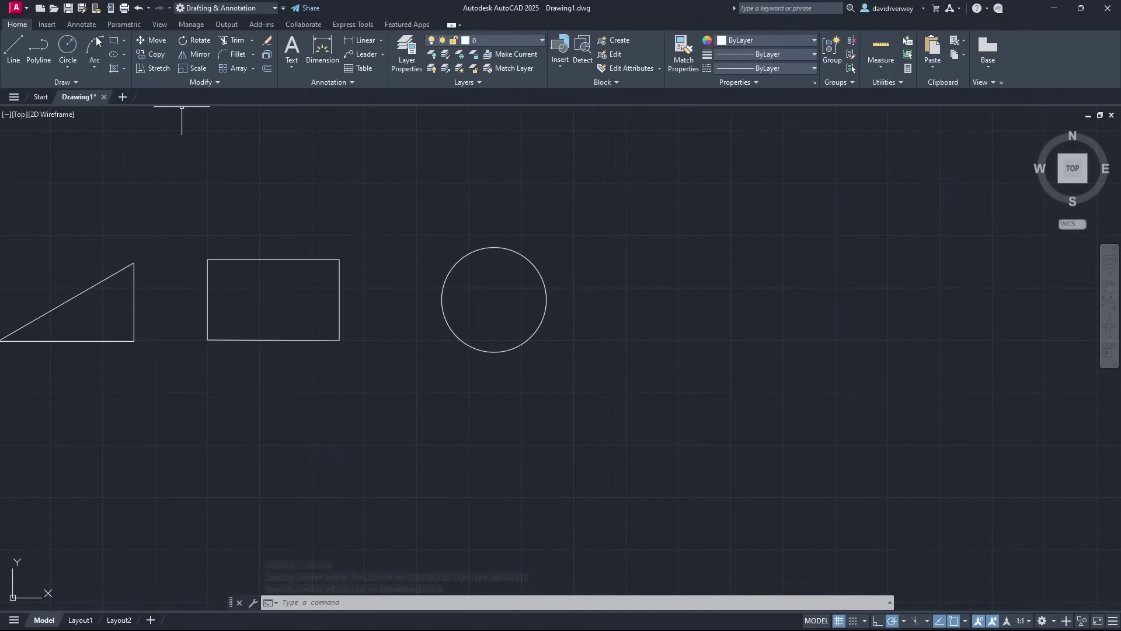
Draw a 3-Point arc from the polyline rectangle's upper-right corner through its lower-right corner, ending just beside that corner
left_click(99, 66)
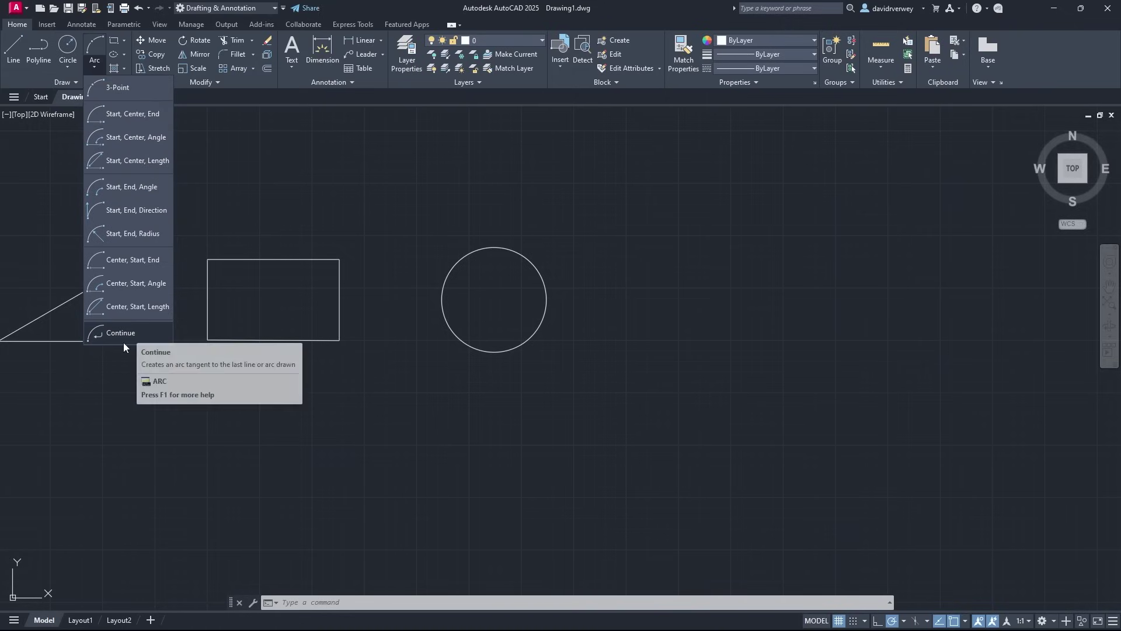
left_click(147, 92)
left_click(339, 259)
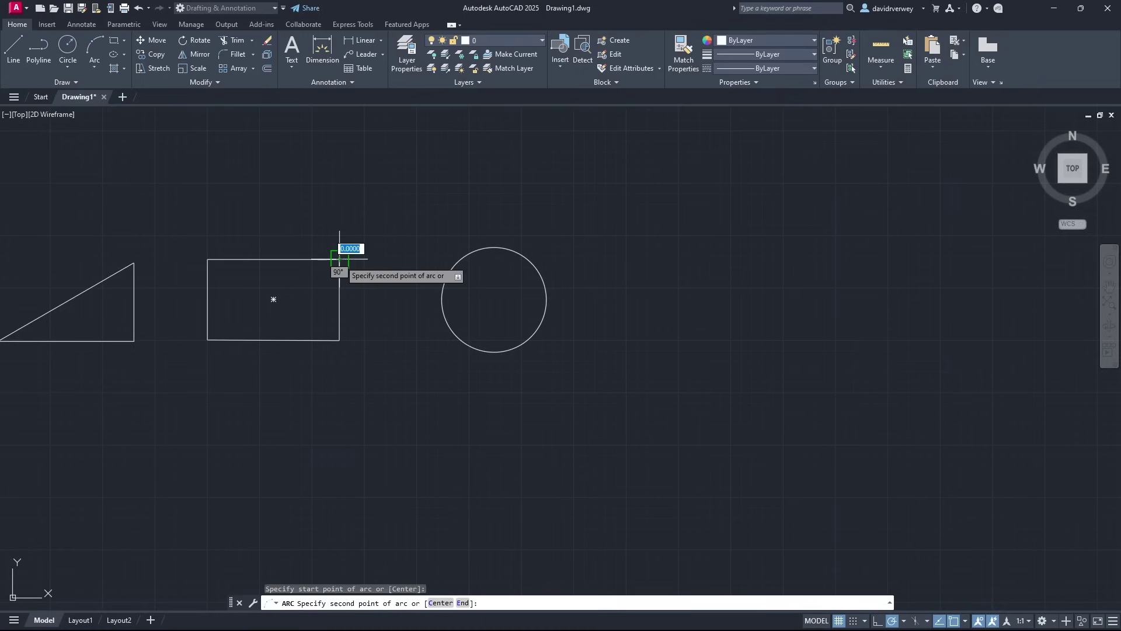
left_click(339, 340)
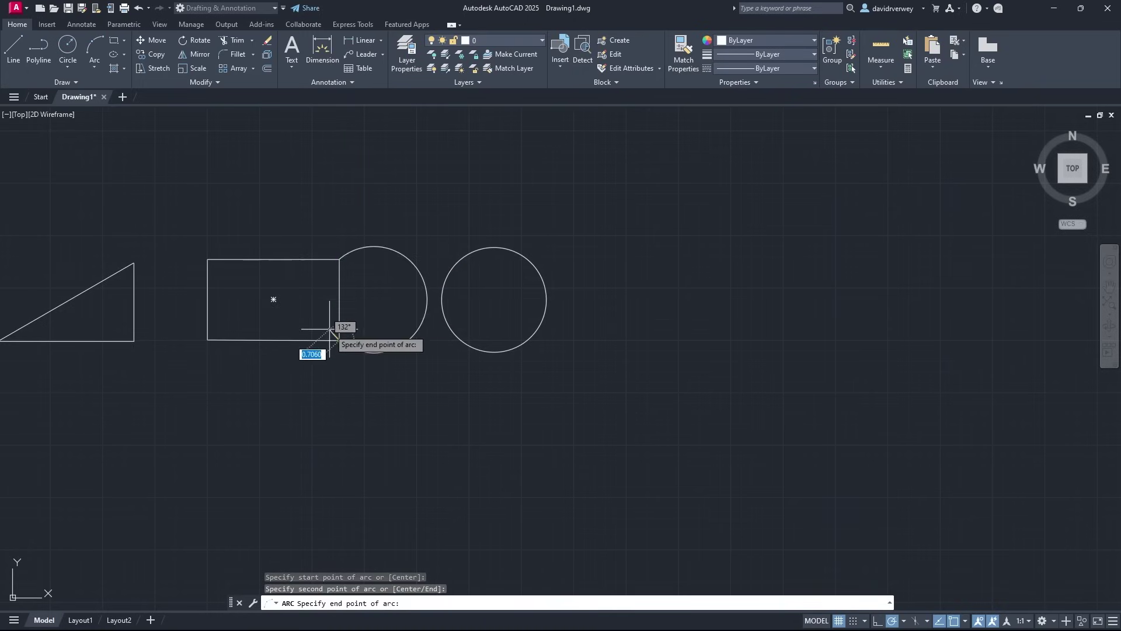
scroll(327, 332, "up", 2)
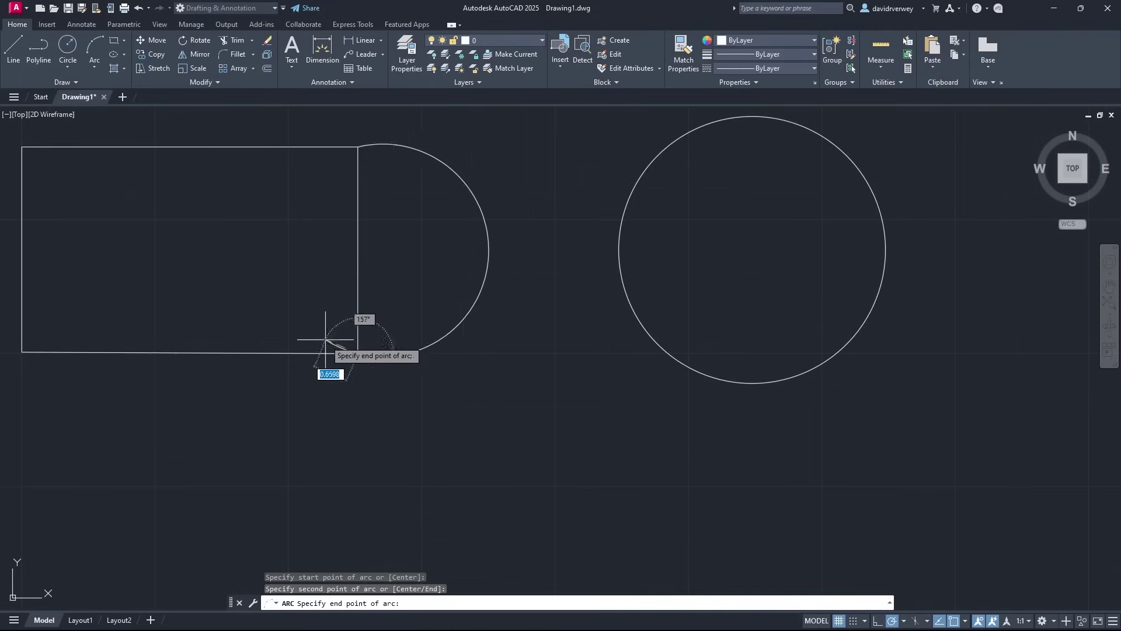
left_click(358, 352)
Stretch the arc's lower endpoint onto the polyline rectangle's lower-right corner and clear the selection
scroll(355, 371, "up", 10)
left_click(308, 238)
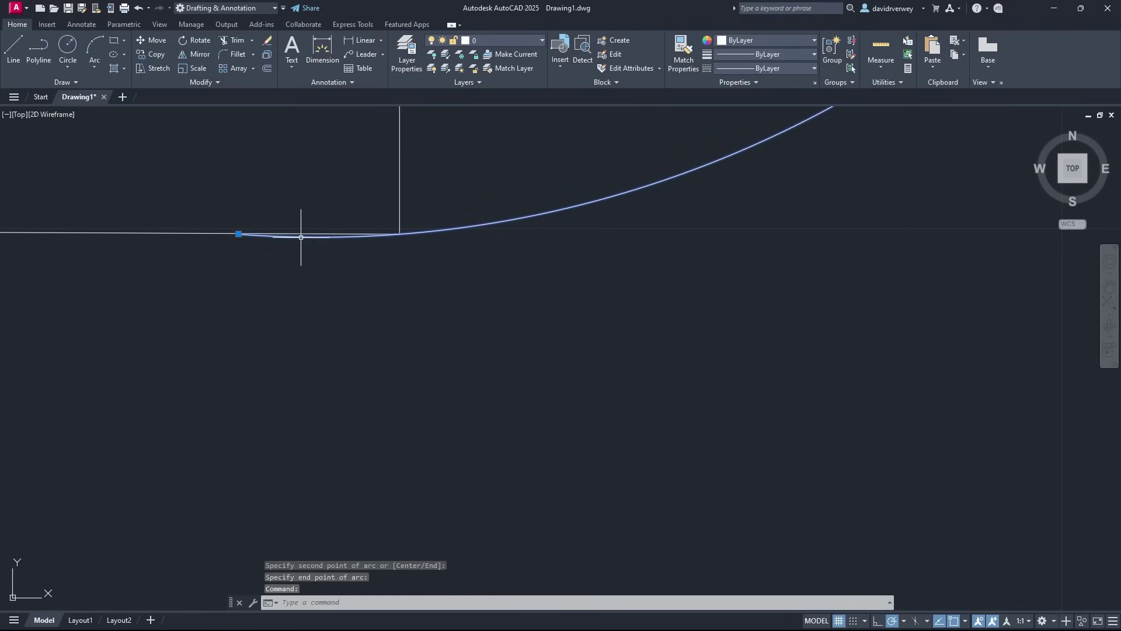
left_click(240, 236)
left_click(400, 233)
mouse_move(446, 217)
middle_mouse_down()
mouse_move(447, 265)
mouse_move(506, 358)
middle_mouse_up()
scroll(401, 258, "down", 5)
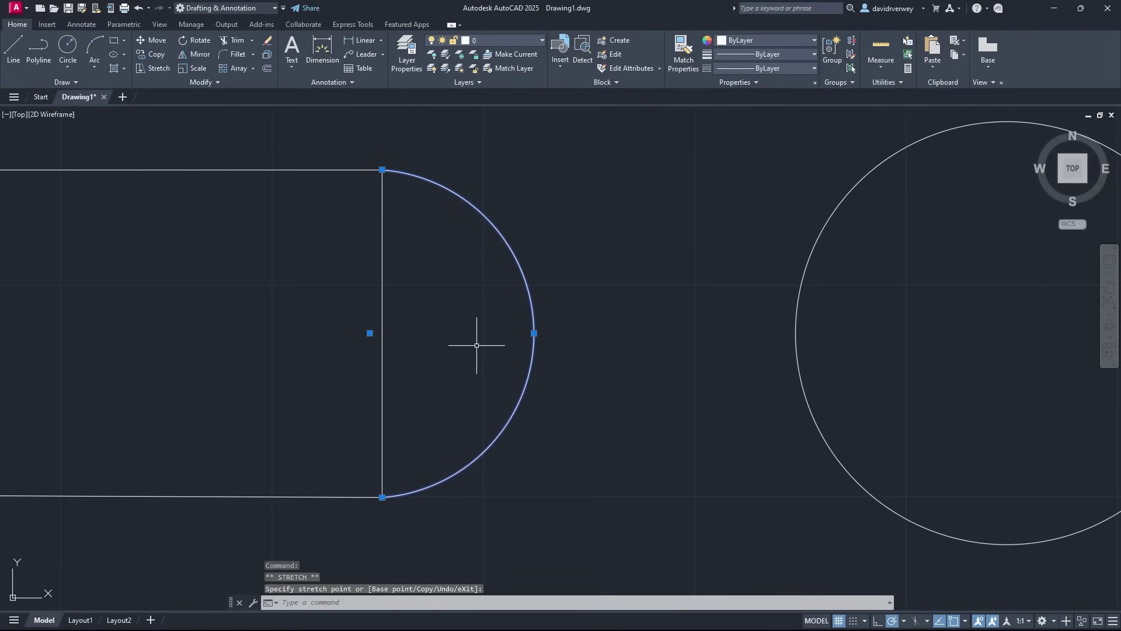
key("Escape")
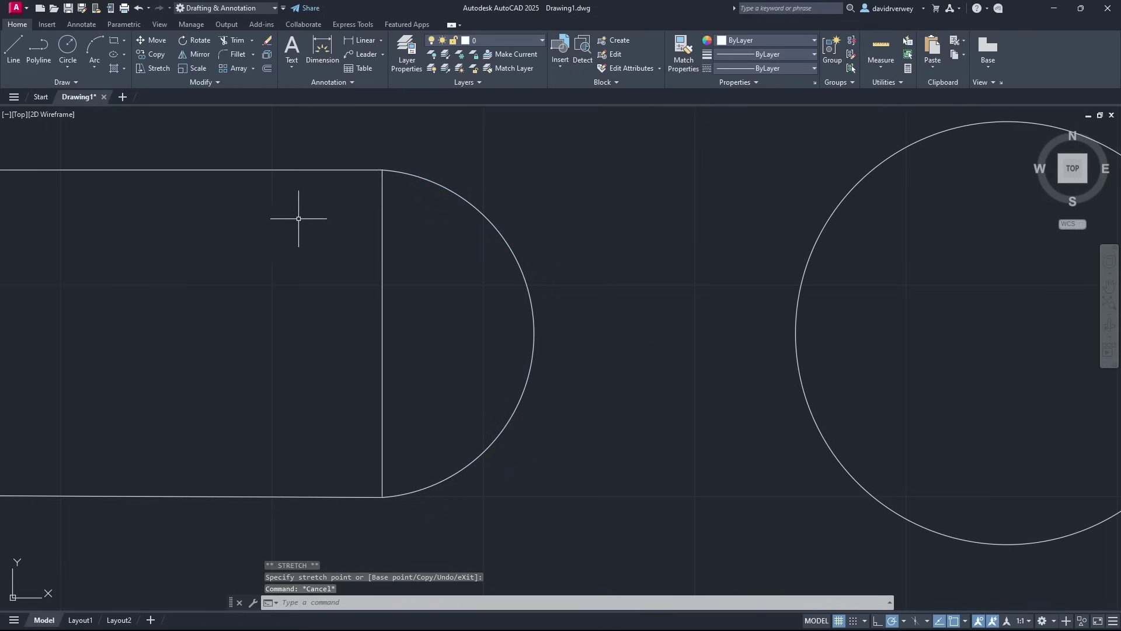
Draw a rectangle about 7.4 by 3.5 units above the polyline rectangle with the Rectangle tool and select it to check it
left_click(125, 41)
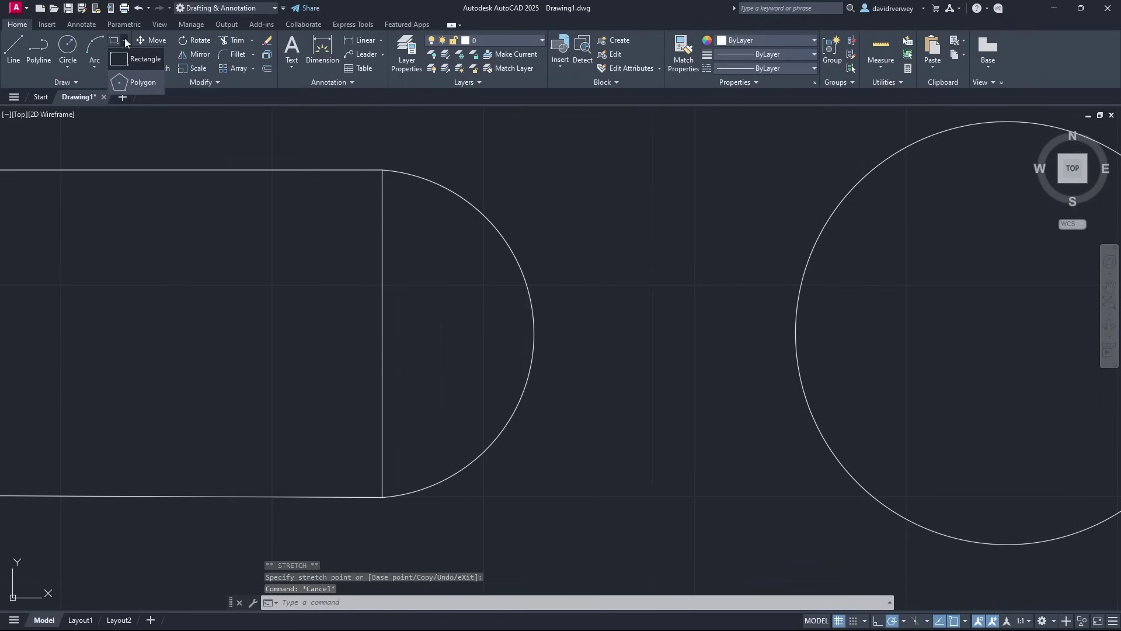
left_click(124, 44)
left_click(115, 42)
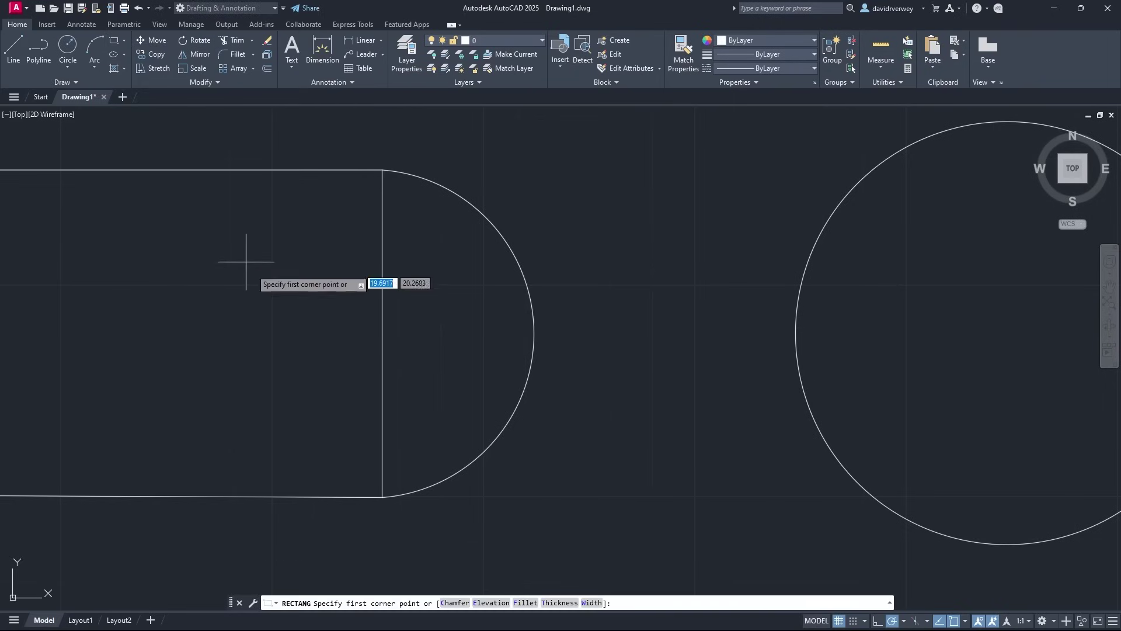
scroll(350, 252, "down", 5)
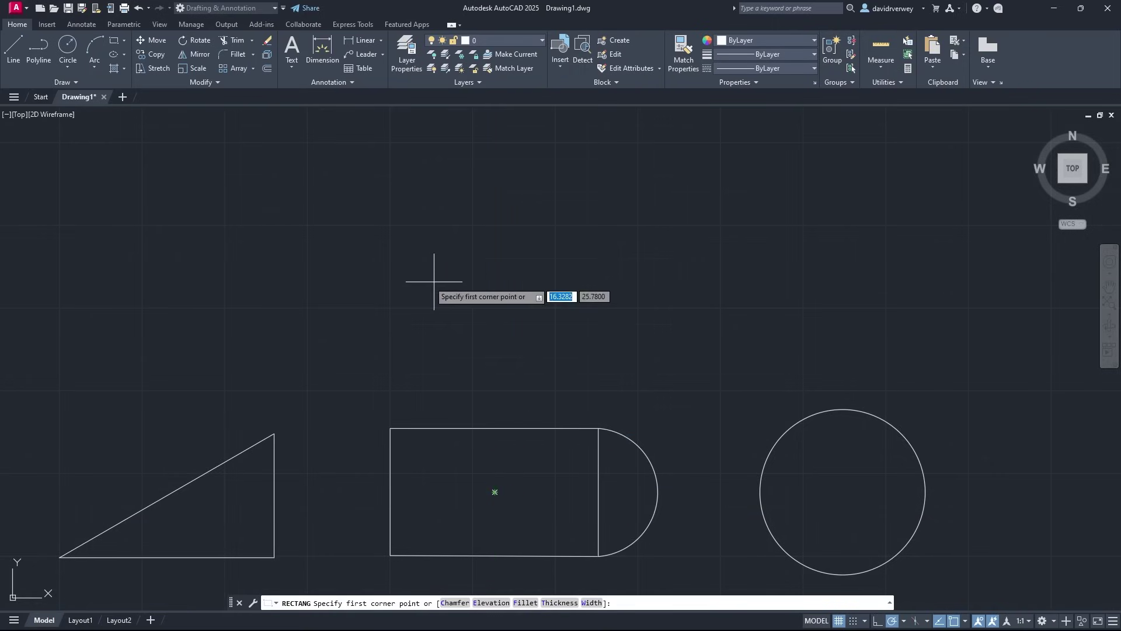
left_click(390, 225)
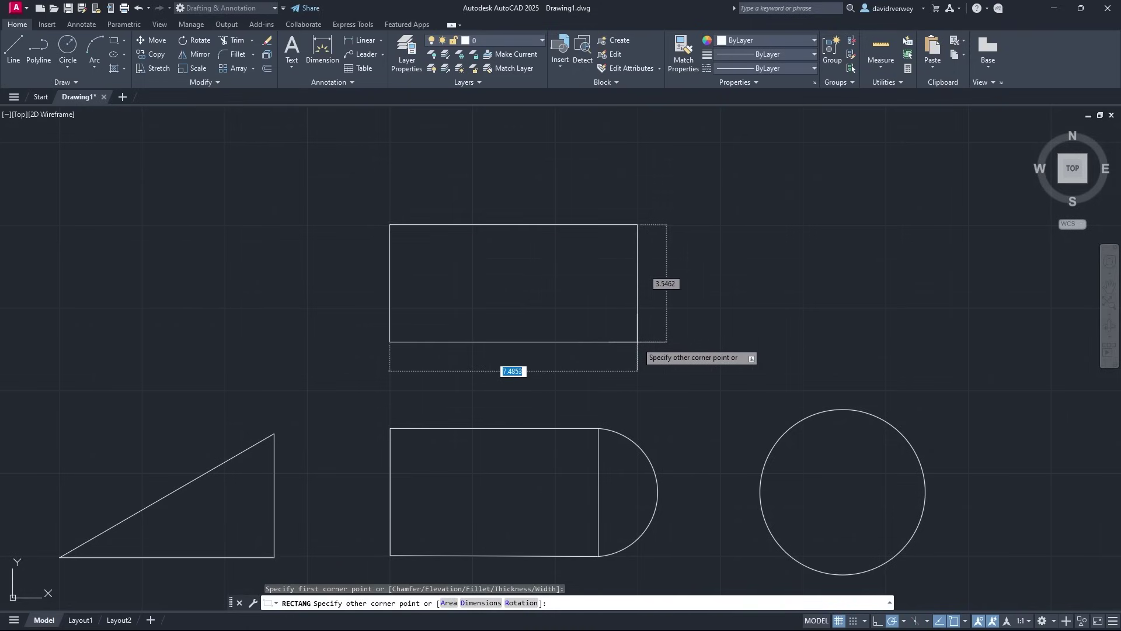
left_click(636, 342)
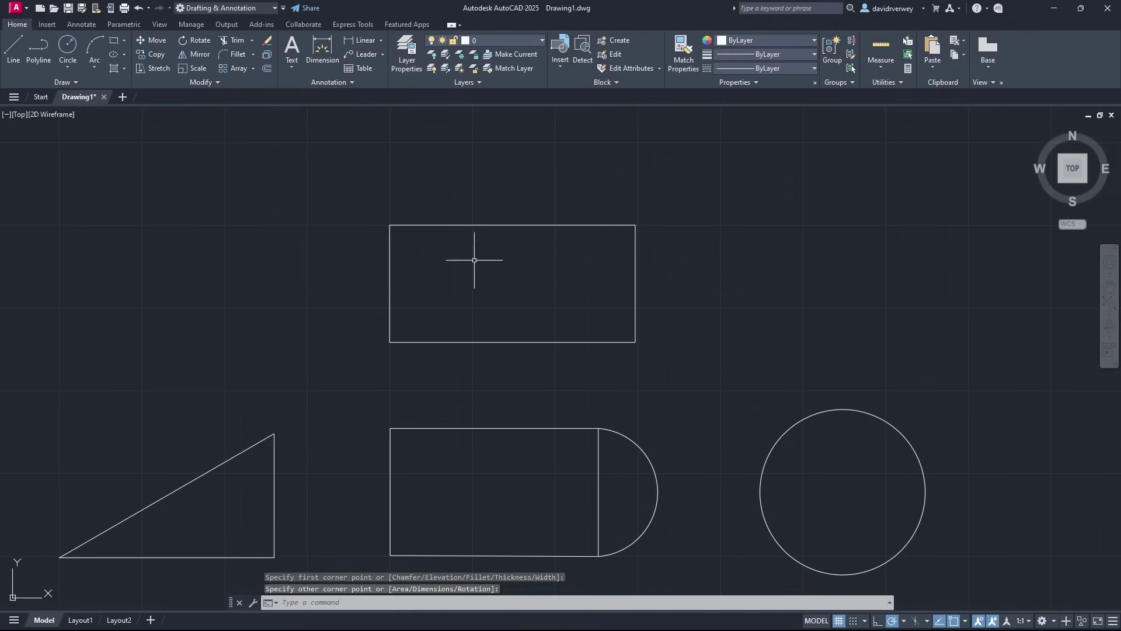
left_click(617, 342)
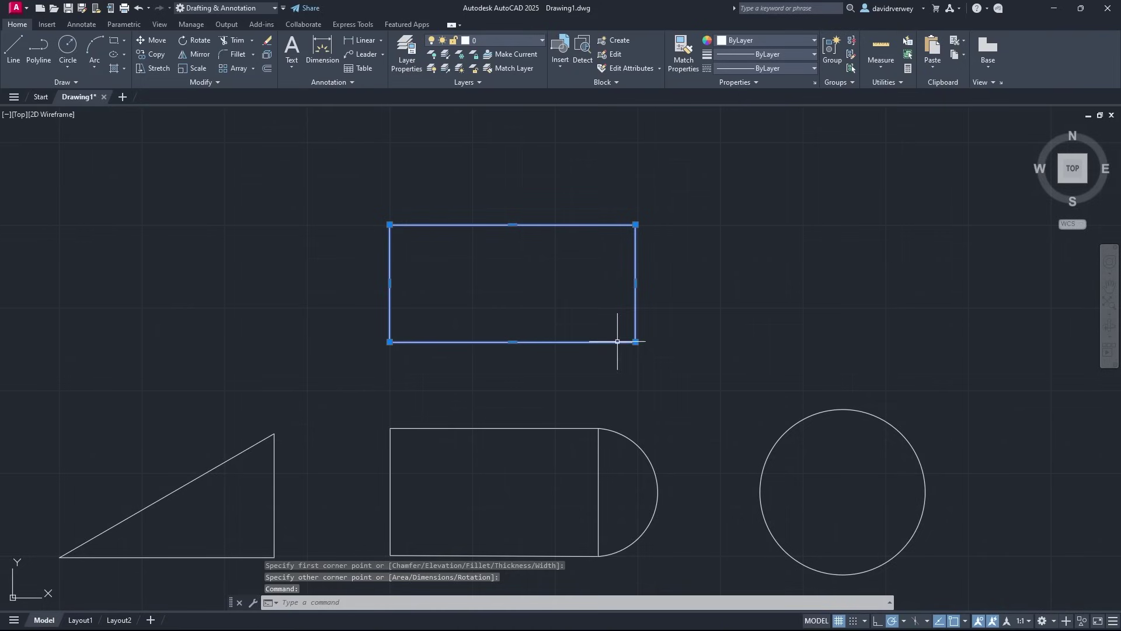
Draw a rectangle exactly 7.5 units wide and 3 units high above the freehand rectangle
left_click(114, 40)
middle_click_drag(521, 296, 483, 436)
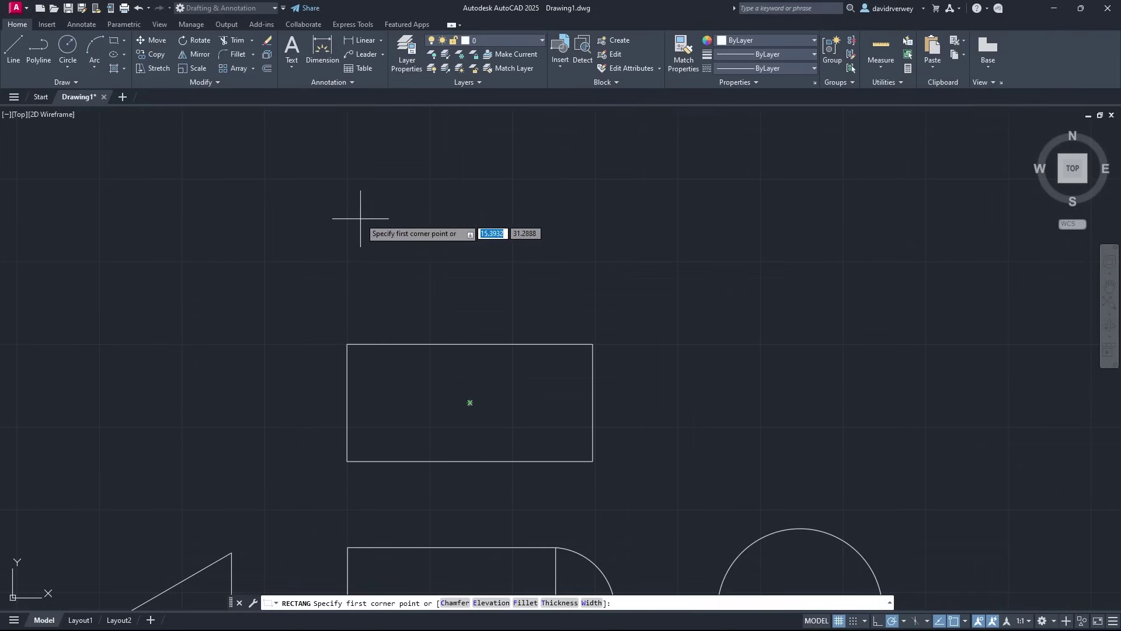
left_click(347, 182)
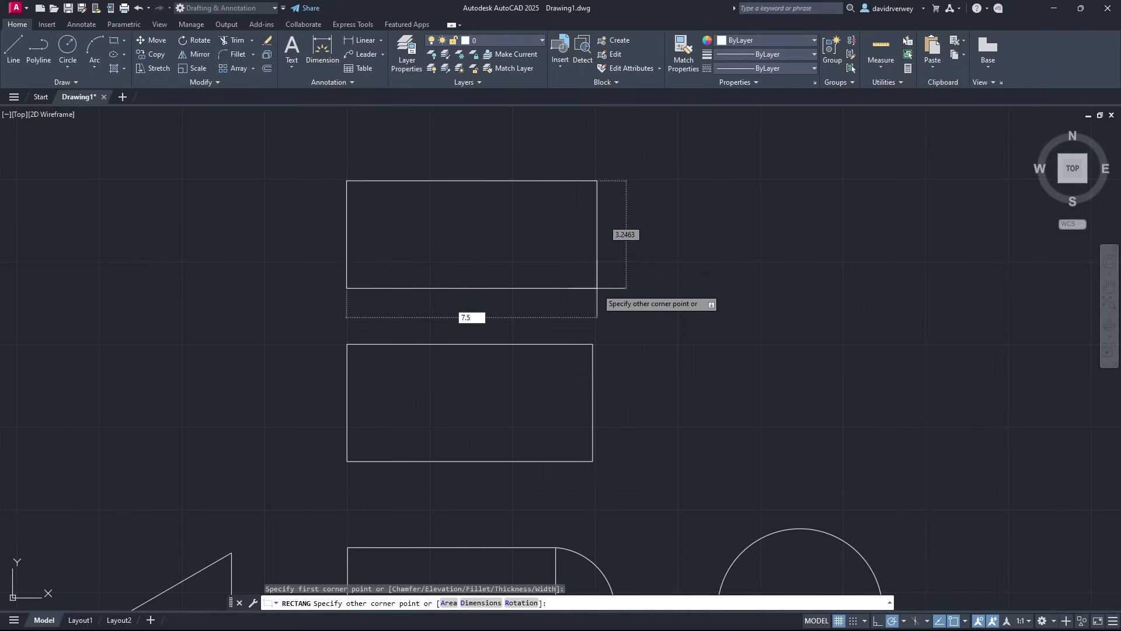
key("Tab")
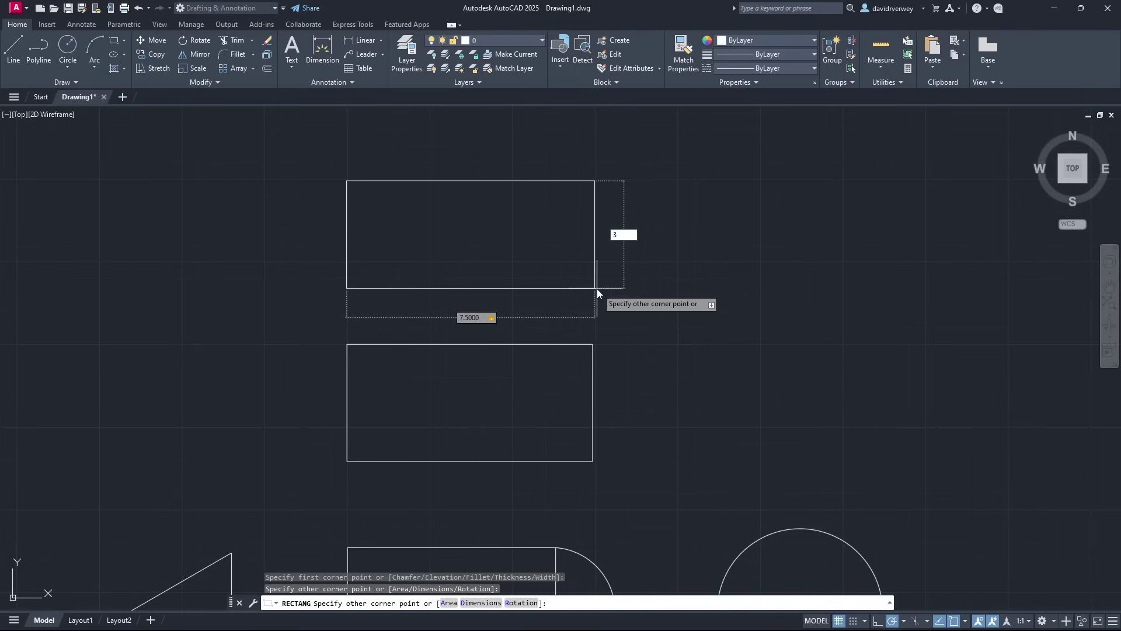
key("Return")
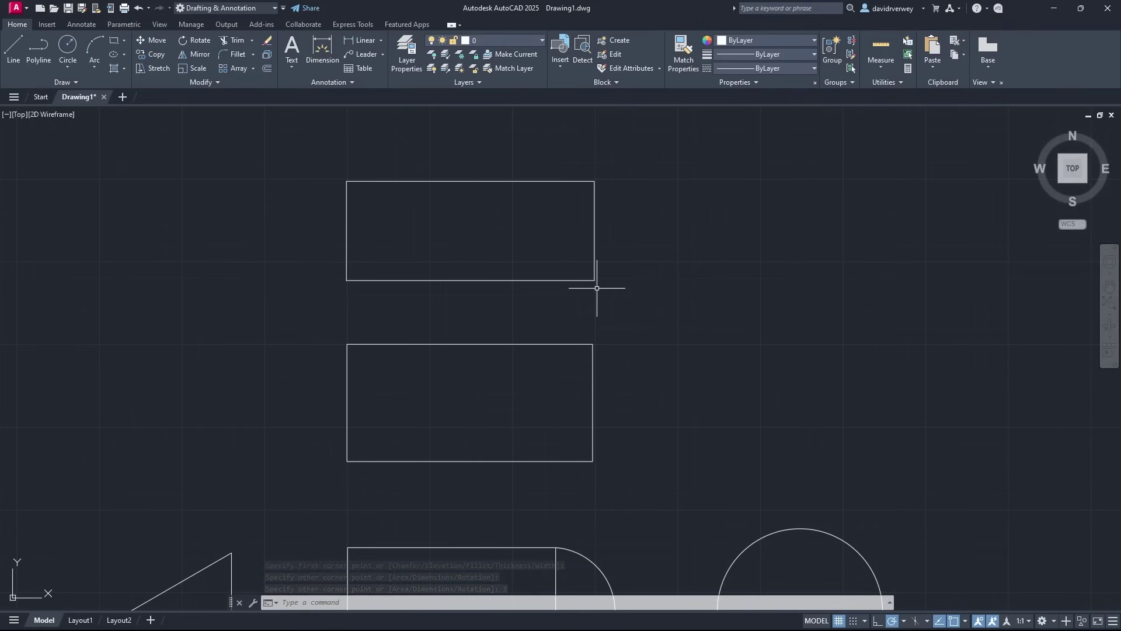
Draw a six-sided polygon, inscribed in a circle, to the right of the two upper rectangles and above the circle
left_click(125, 40)
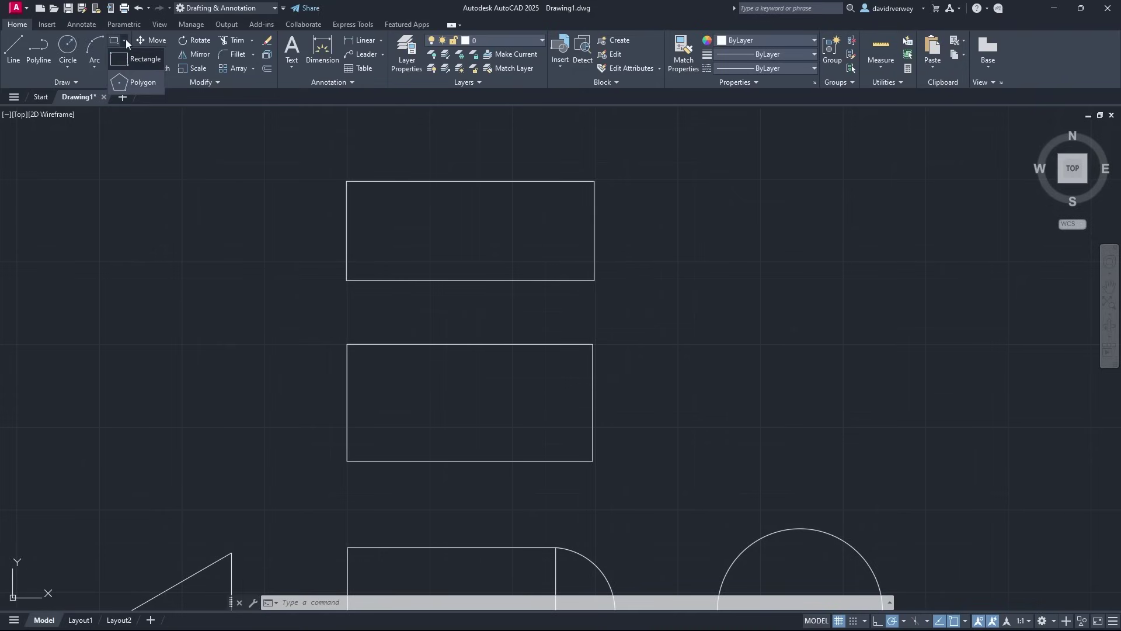
left_click(136, 82)
middle_click_drag(743, 318, 438, 300)
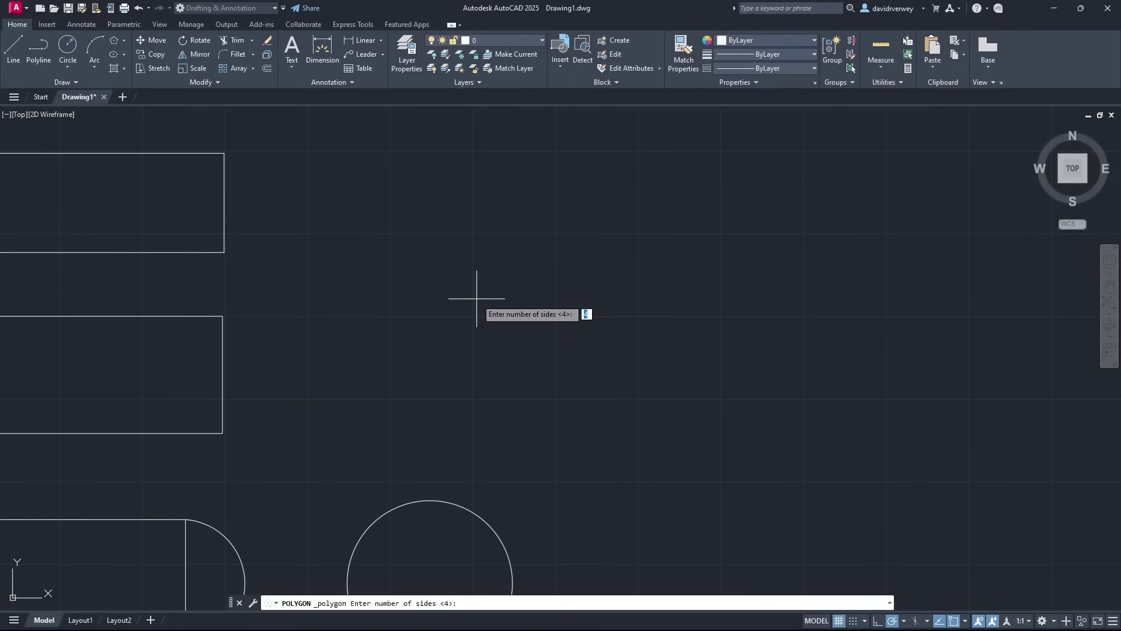
key("Return")
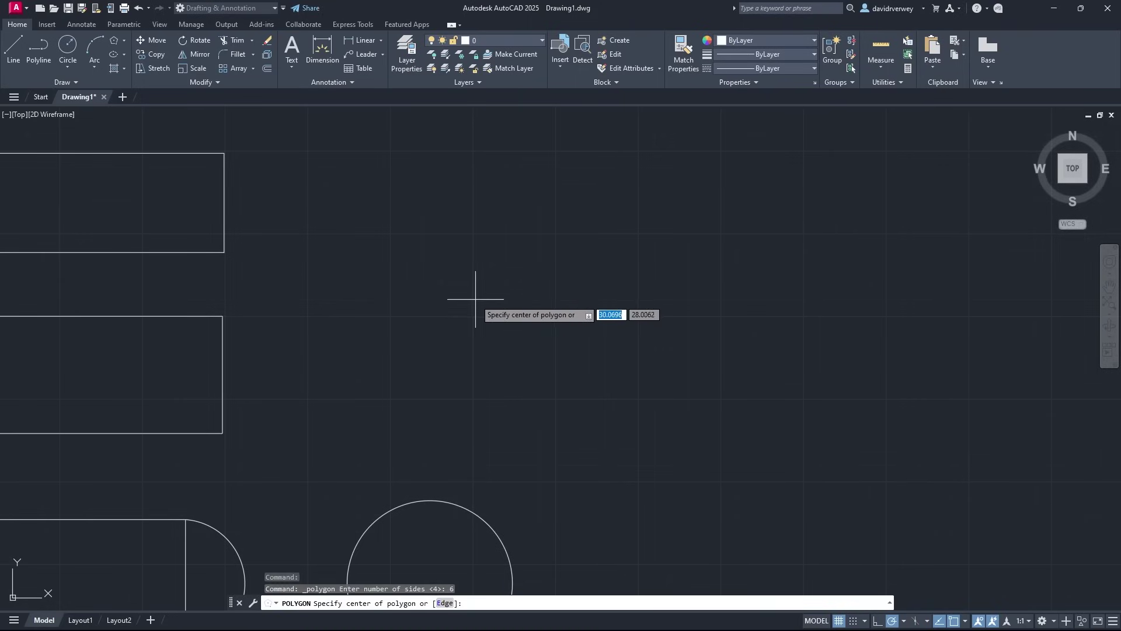
left_click(472, 315)
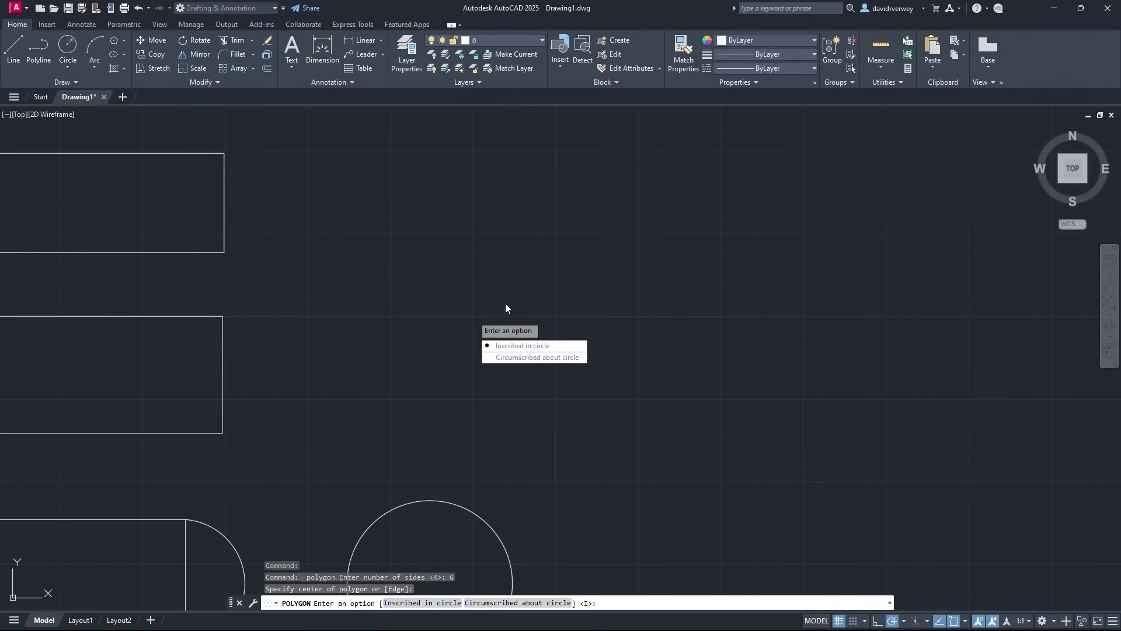
left_click(515, 349)
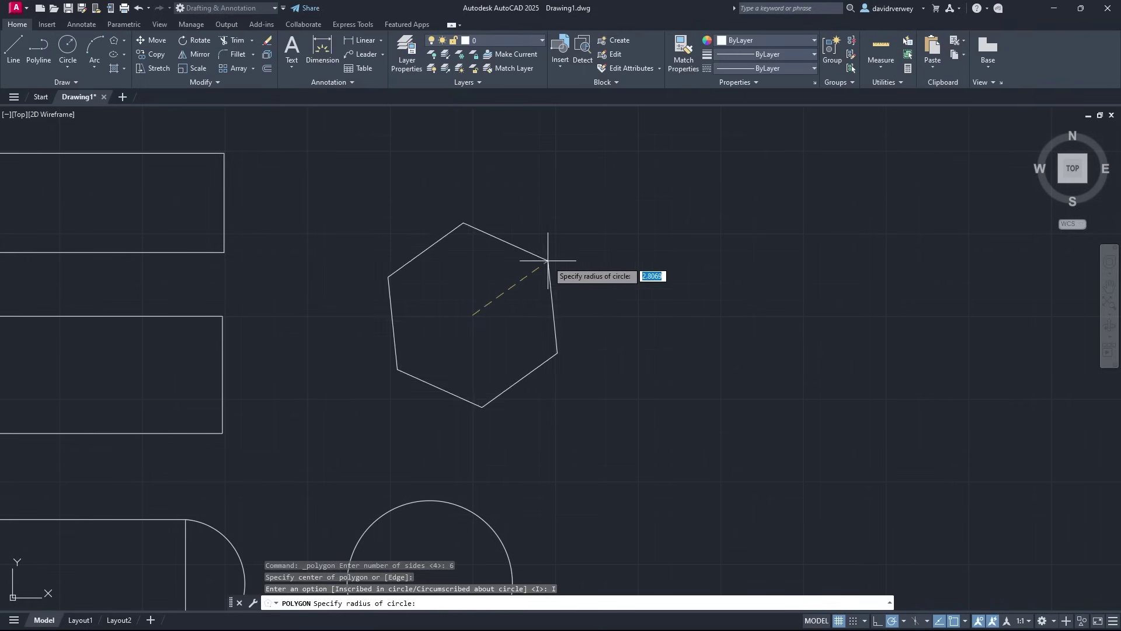
left_click(611, 234)
Draw a tall upright ellipse to the right of the hexagon using the Center method, picking both axis distances freely
middle_click_drag(556, 342, 618, 334)
left_click(115, 57)
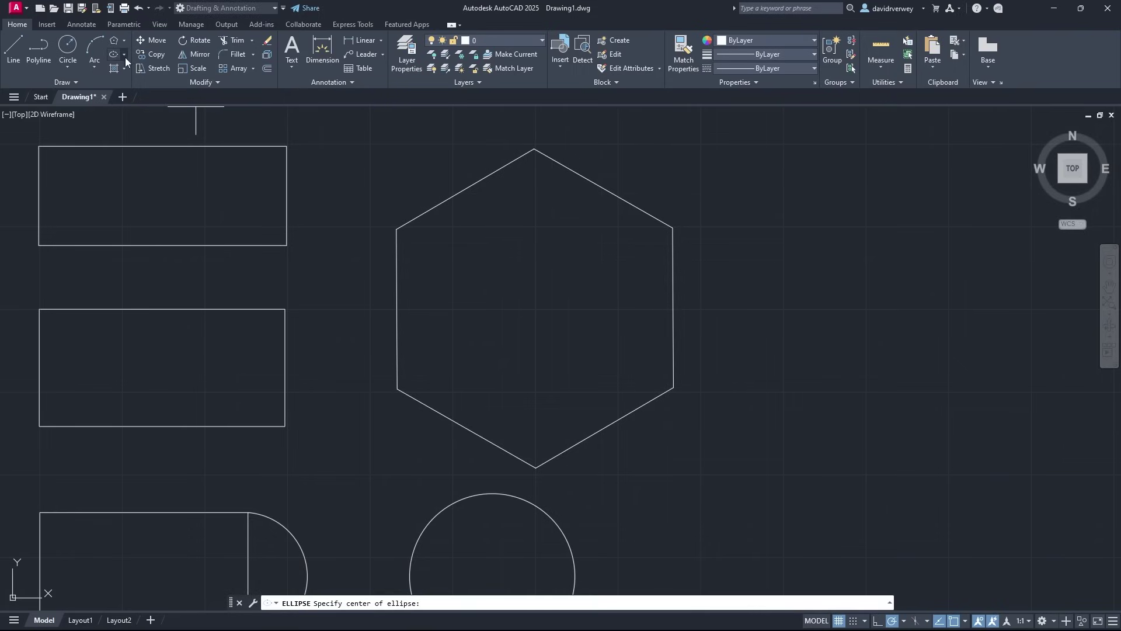
left_click(125, 55)
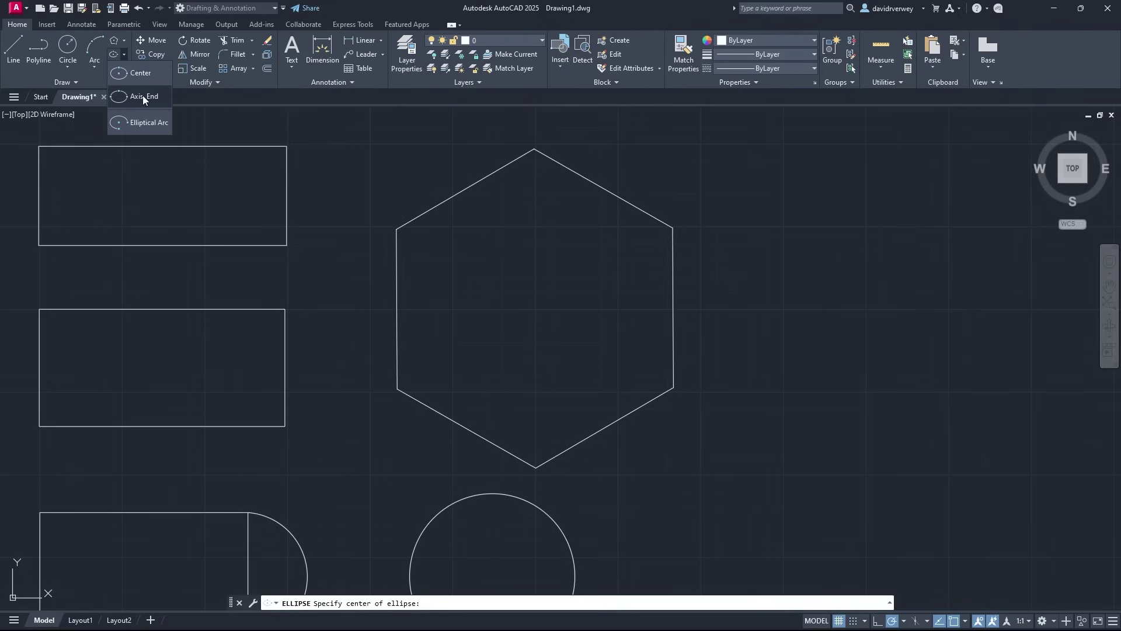
left_click(142, 76)
middle_click_drag(715, 319, 349, 321)
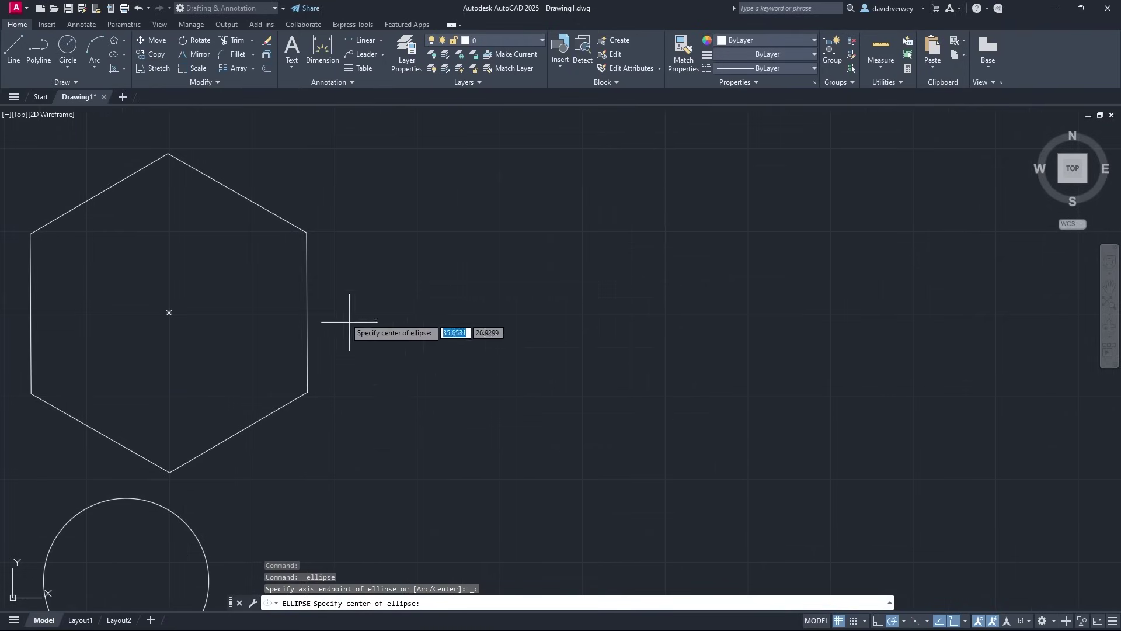
left_click(538, 314)
left_click(621, 313)
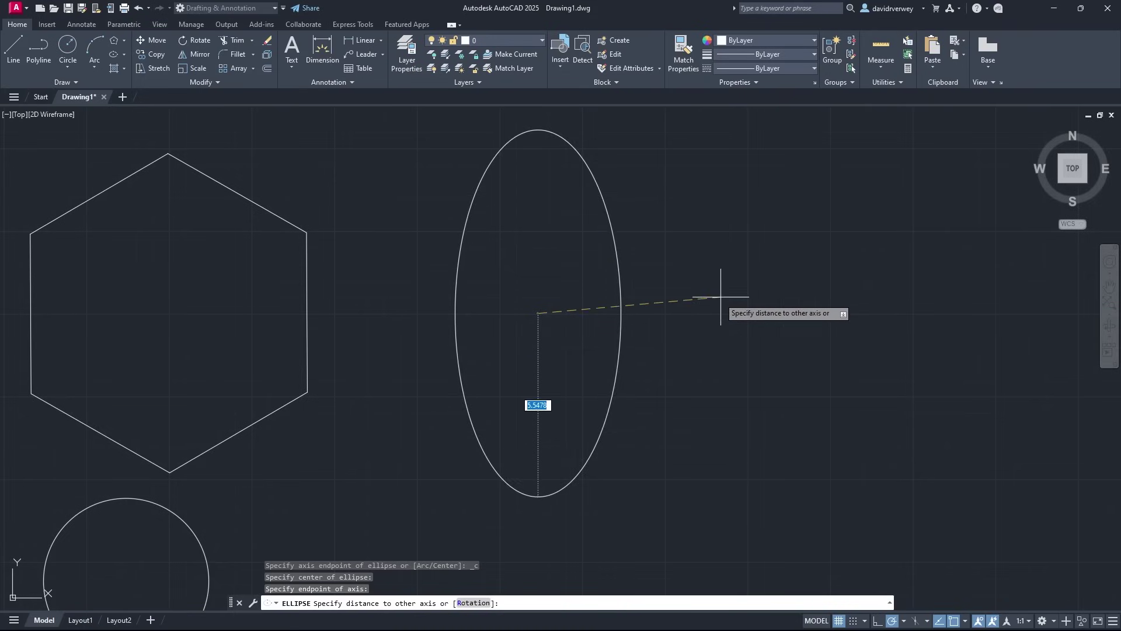
left_click(688, 308)
scroll(671, 363, "down", 2)
mouse_move(671, 362)
middle_mouse_down()
mouse_move(696, 345)
mouse_move(686, 306)
mouse_move(781, 261)
mouse_move(771, 271)
middle_mouse_up()
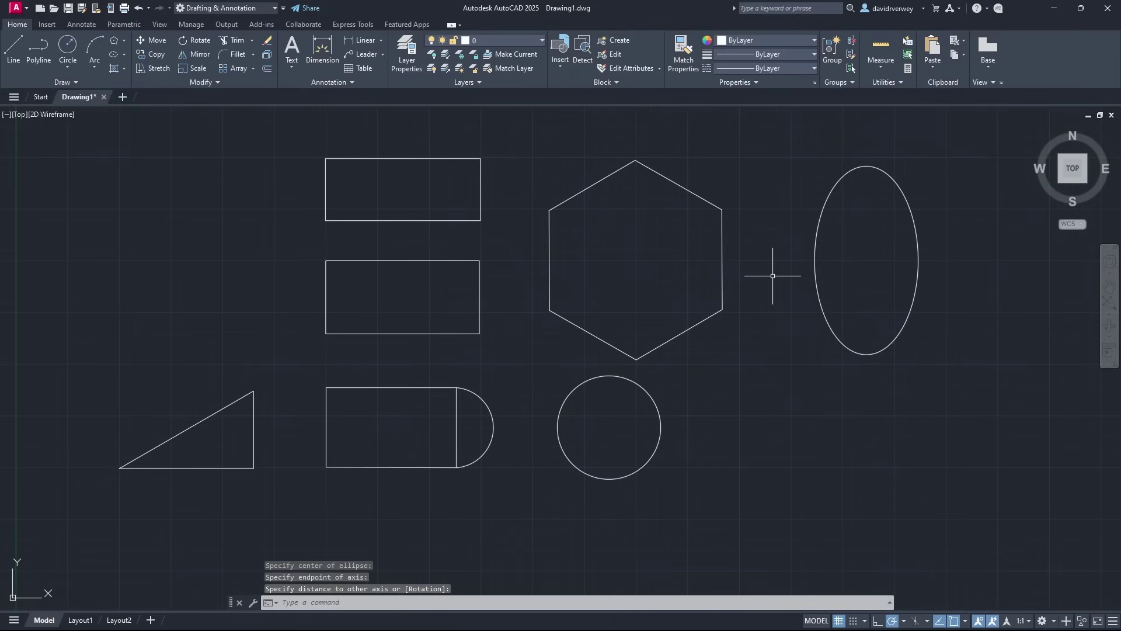
left_click(82, 83)
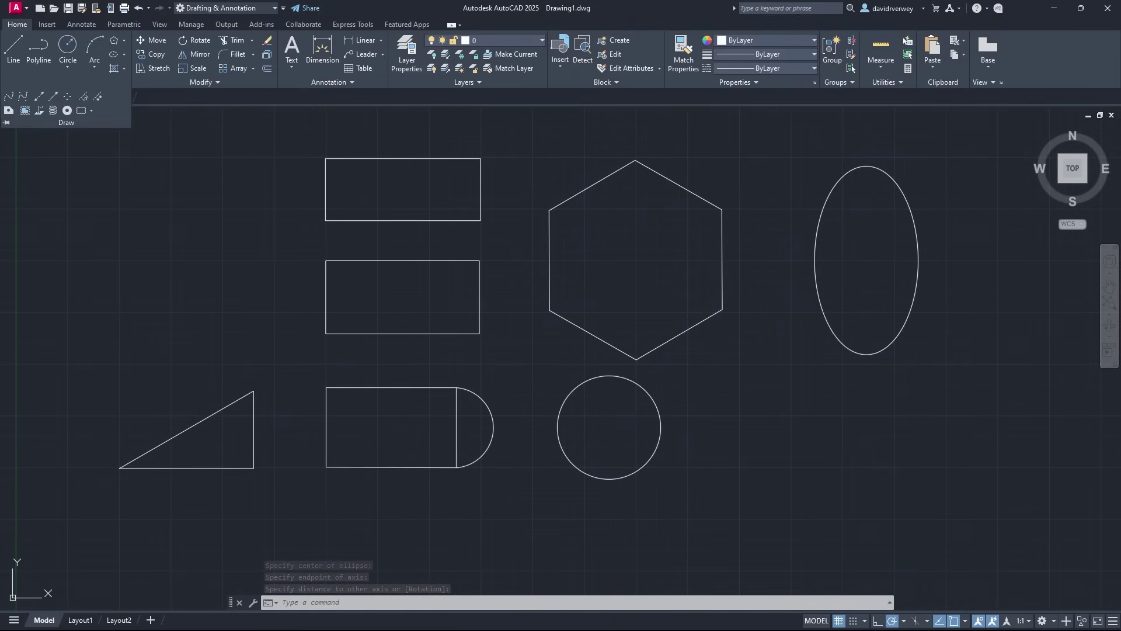
mouse_move(614, 313)
middle_mouse_down()
mouse_move(555, 306)
mouse_move(595, 306)
middle_mouse_up()
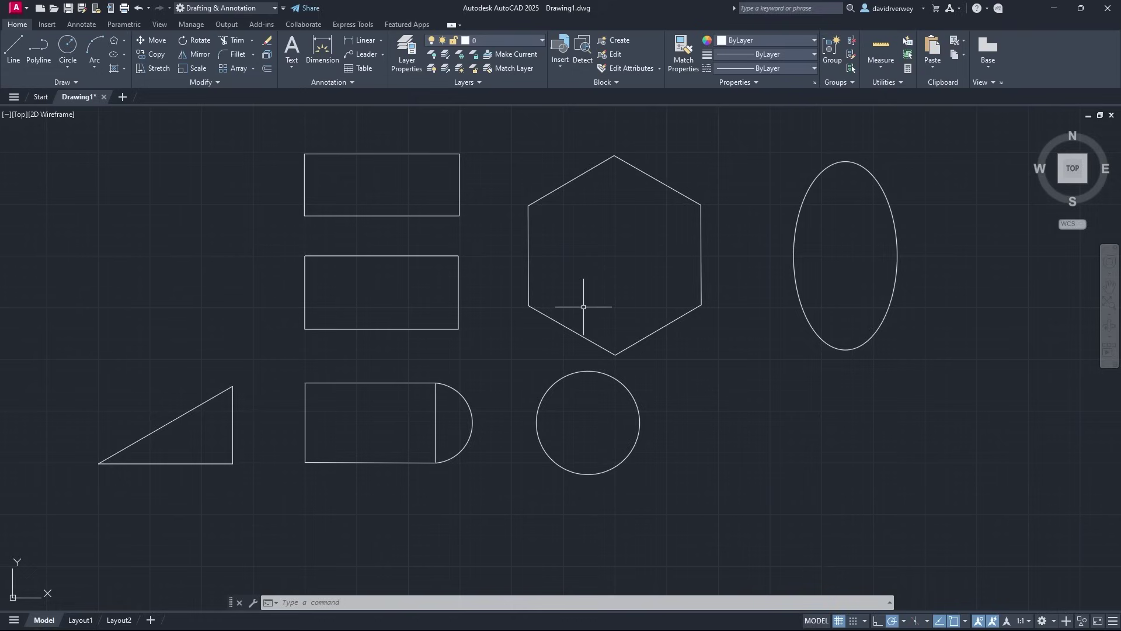
middle_click_drag(583, 306, 569, 289)
key("F5")
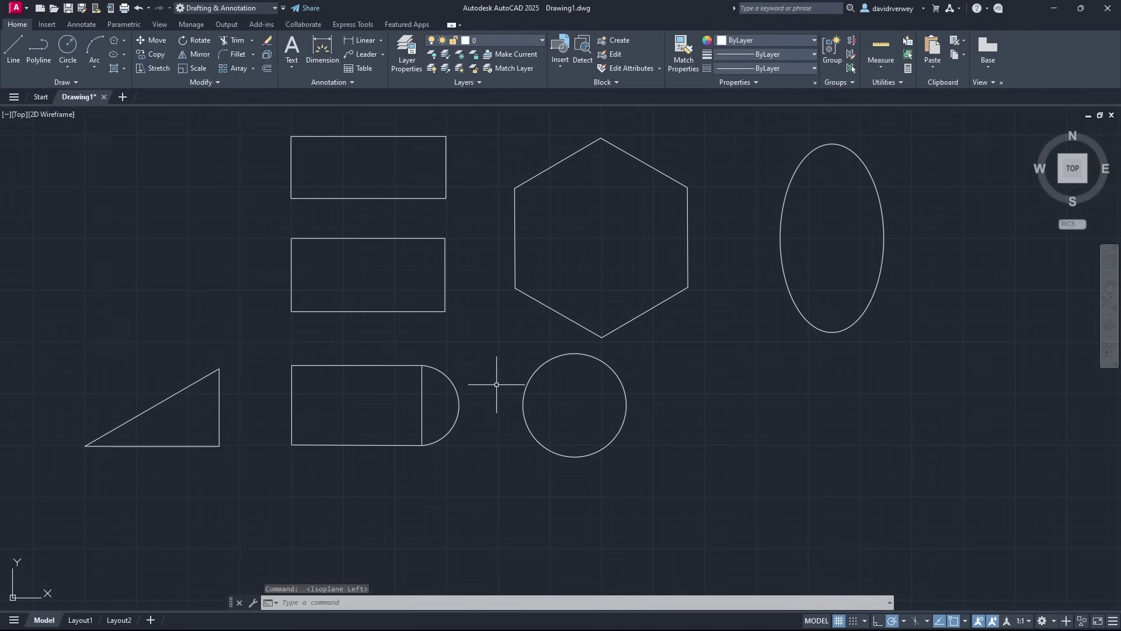
Turn the drawing grid off and back on to compare the two displays
left_click(839, 621)
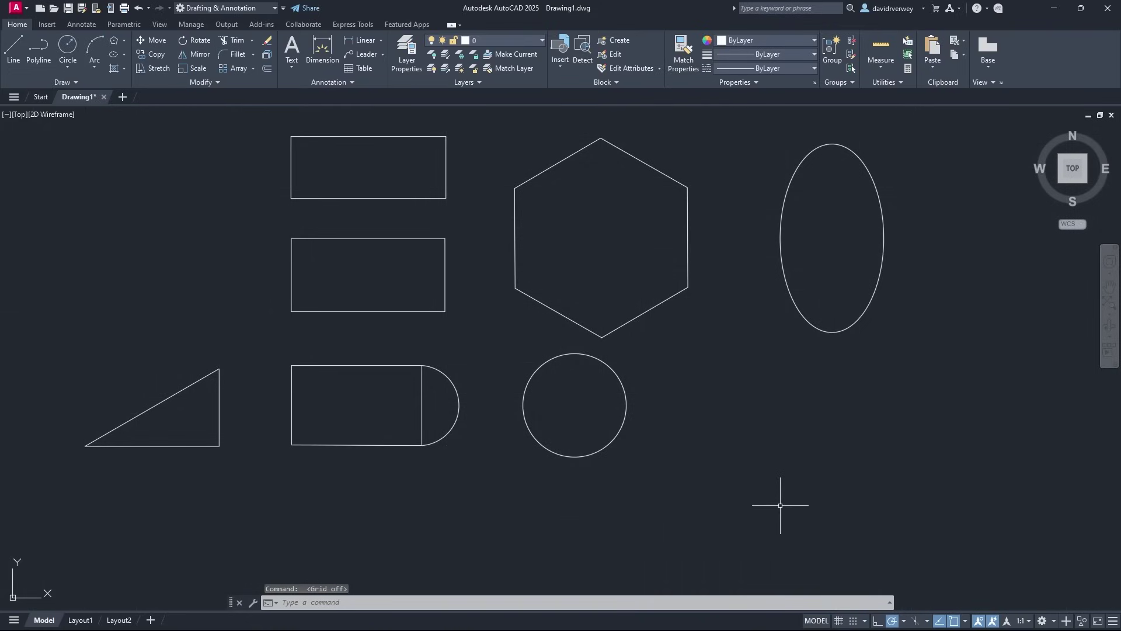
scroll(638, 343, "down", 2)
scroll(639, 375, "up", 2)
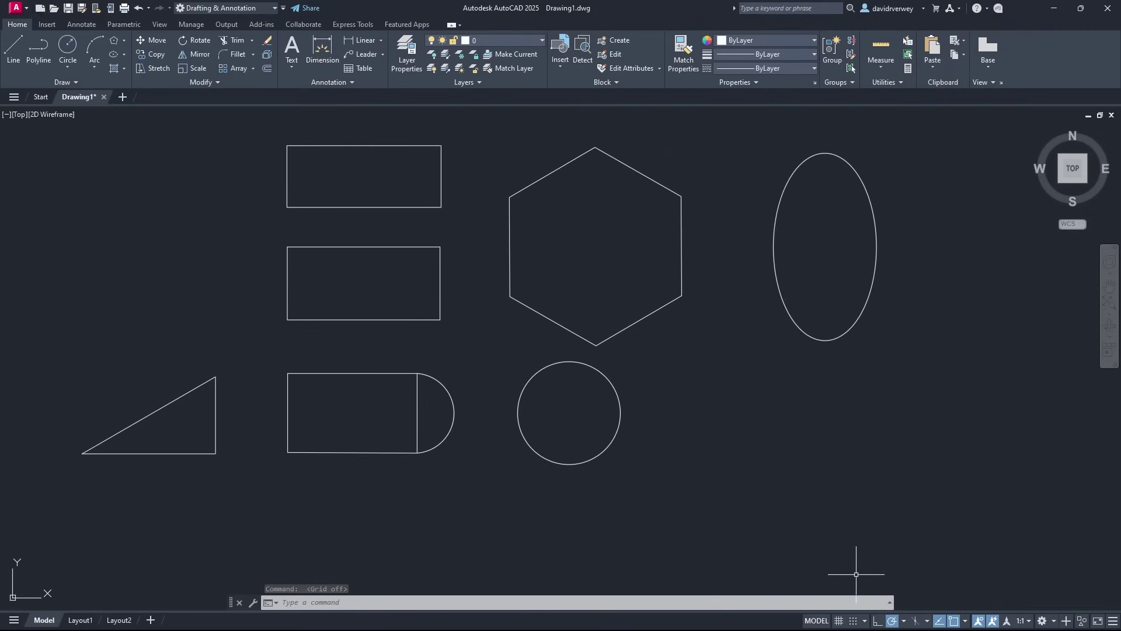
left_click(838, 621)
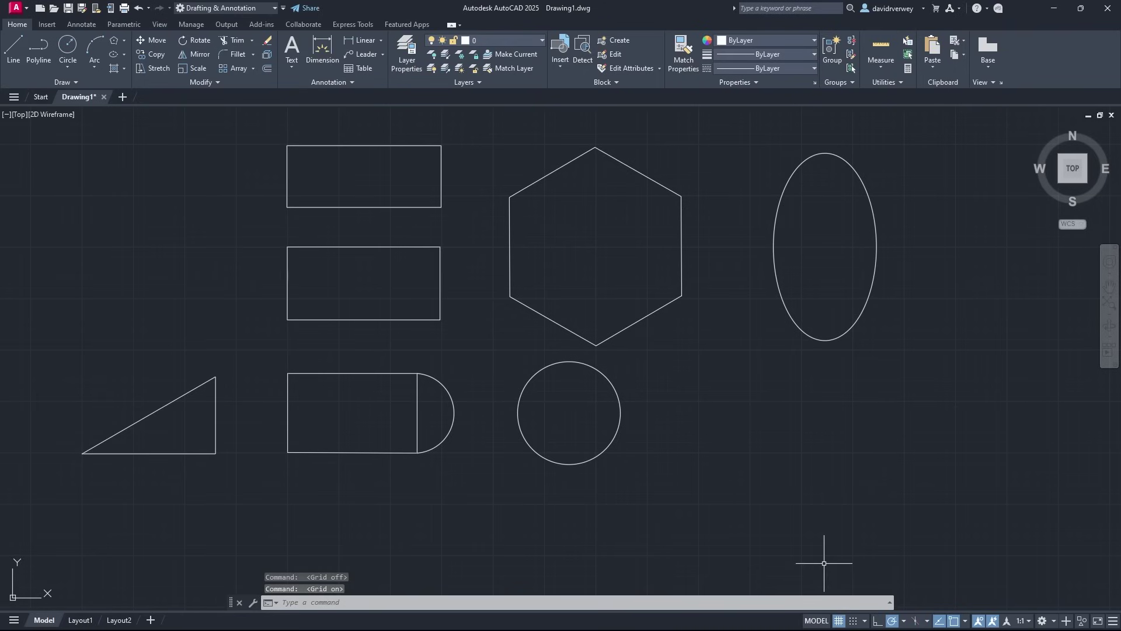
Try snapping the cursor to the drawing grid with the Line command, and switch snap mode off again
left_click(853, 622)
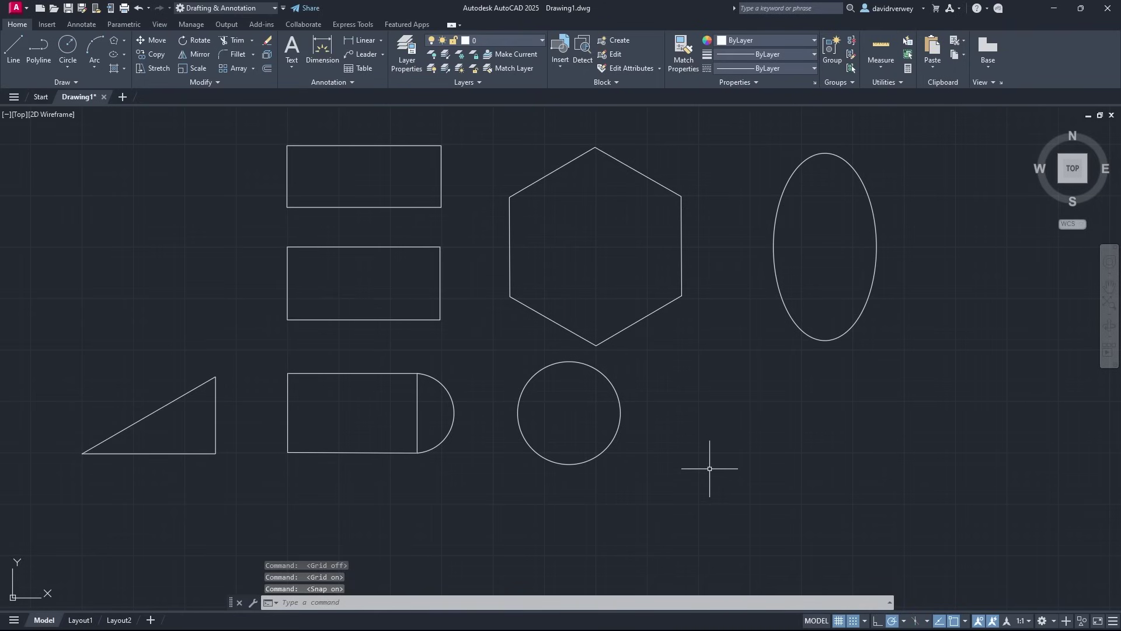
left_click(14, 58)
scroll(681, 393, "up", 5)
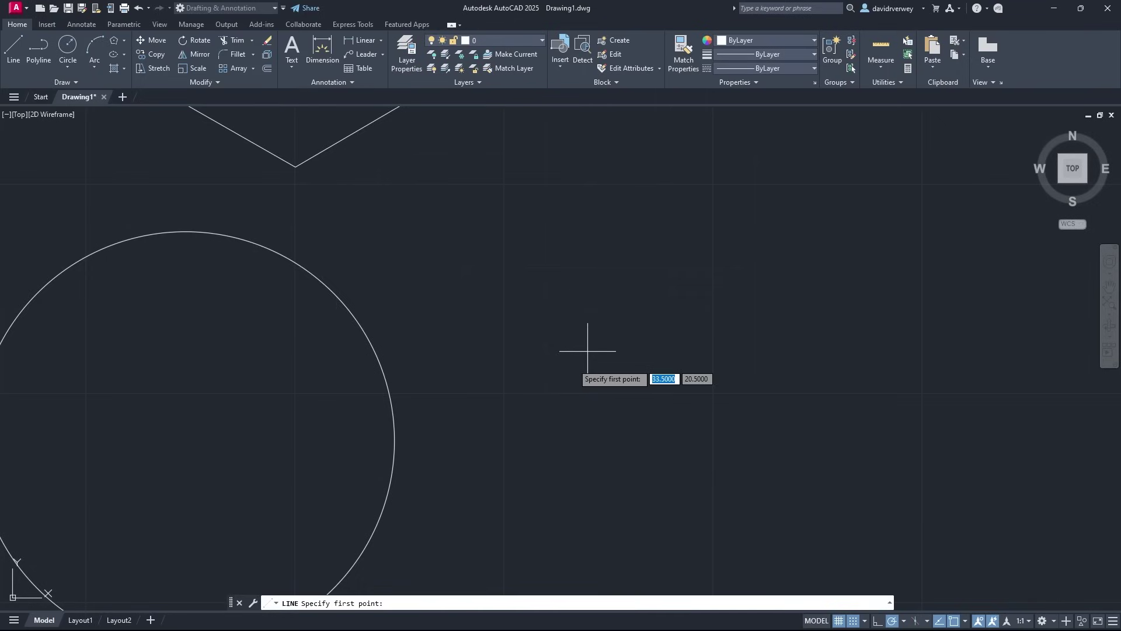
left_click(853, 620)
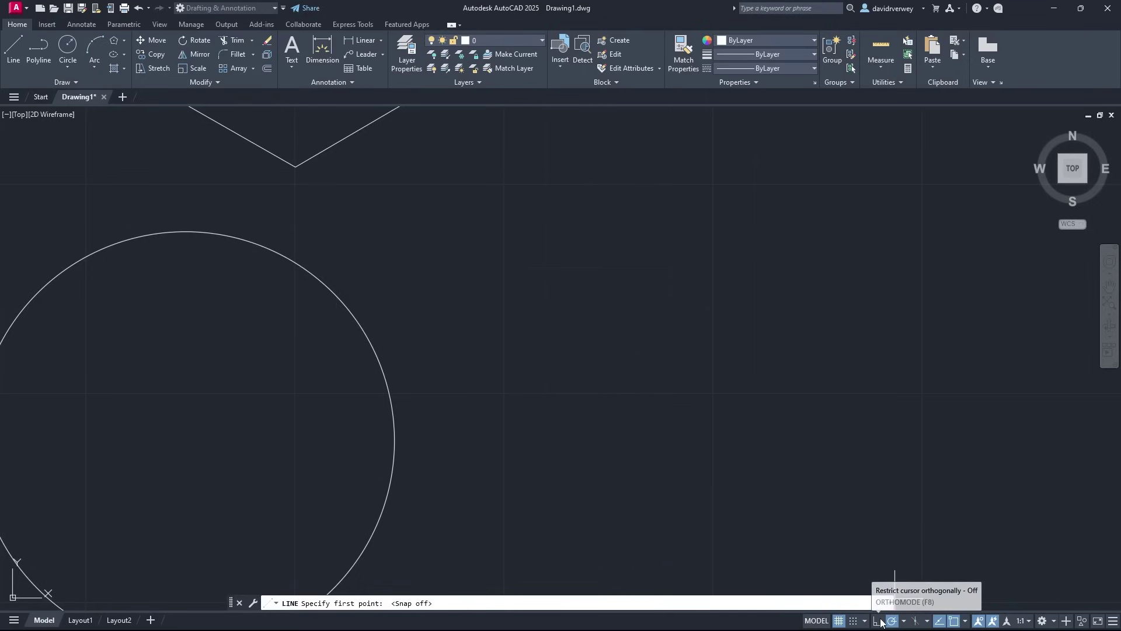
Turn on Ortho mode and try it with a trial line to the right of the circle, without keeping the line
left_click(880, 621)
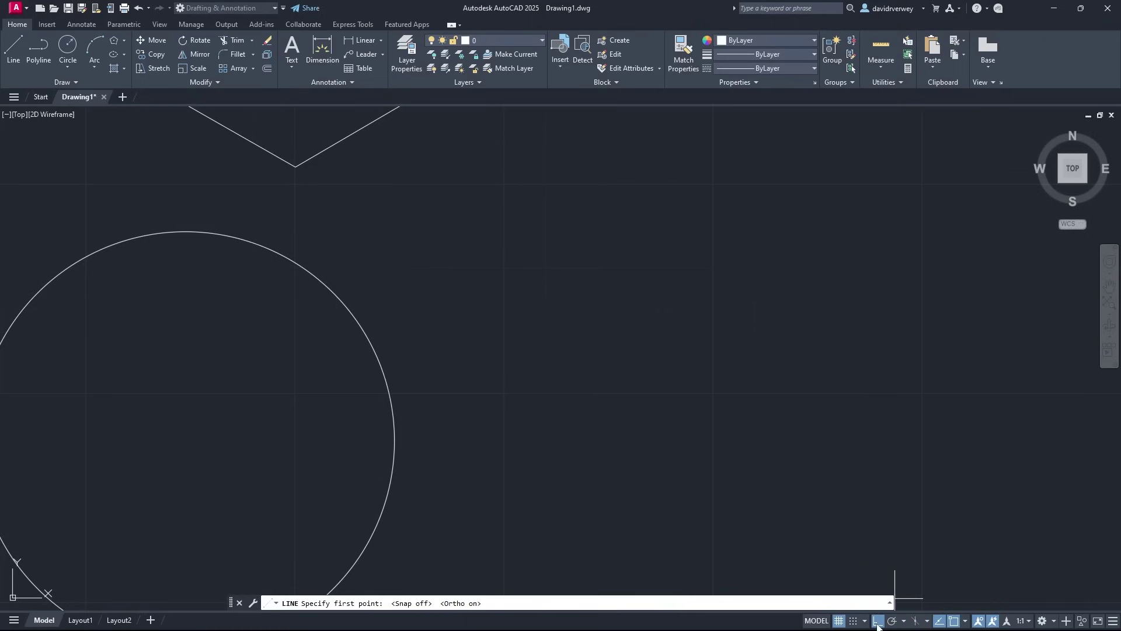
left_click(506, 182)
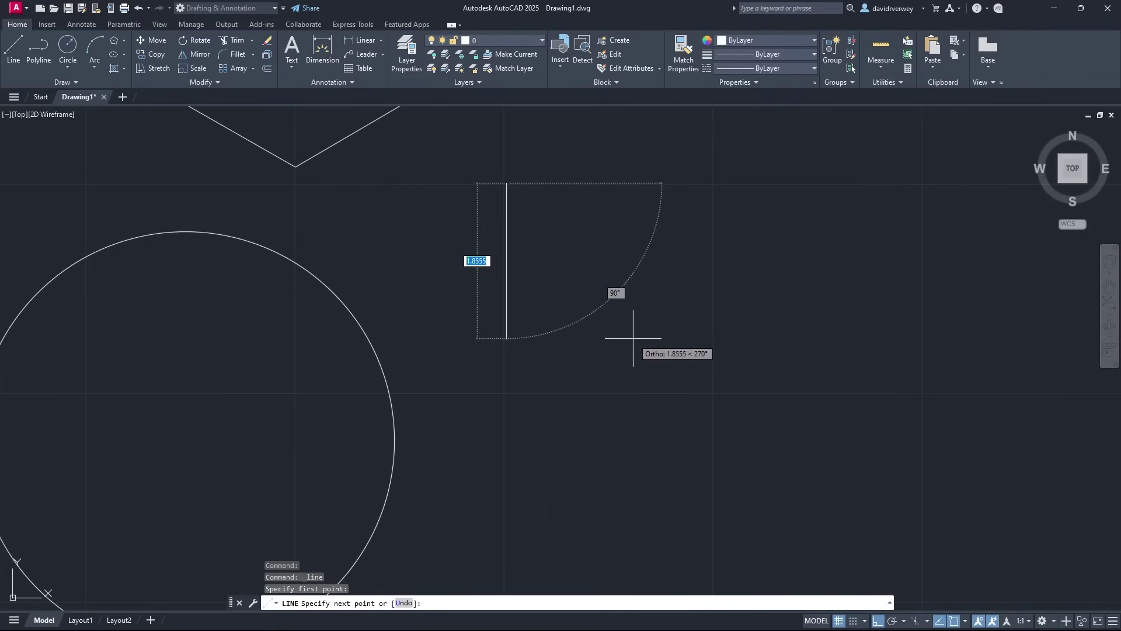
key("Escape")
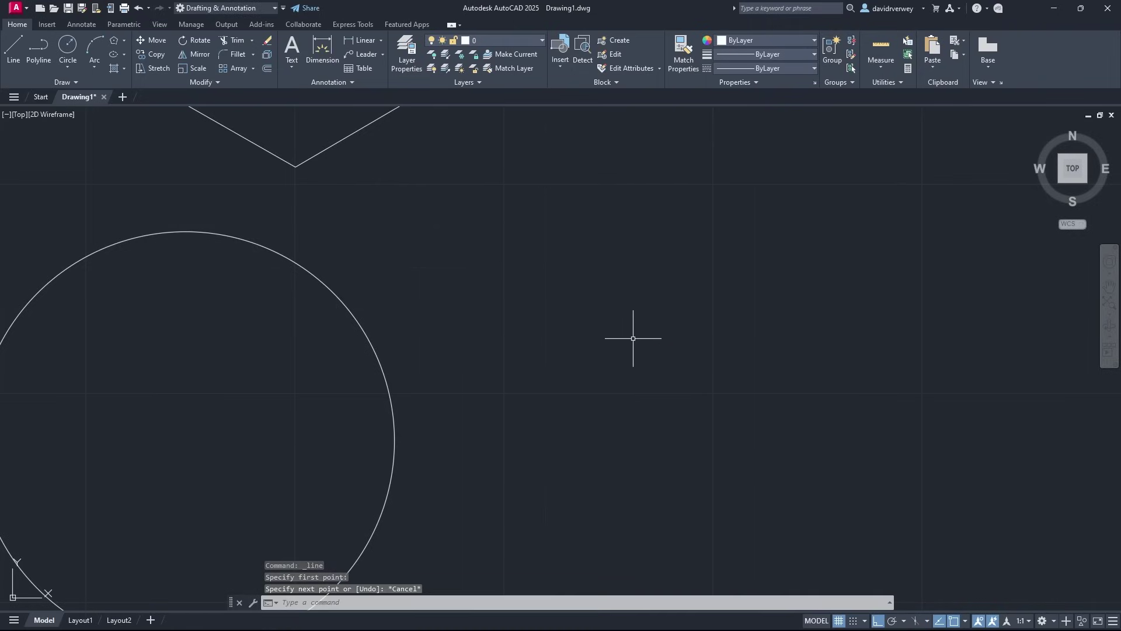
Examine the available object snap modes and leave the DYNMODE setting without entering a new value
left_click(966, 621)
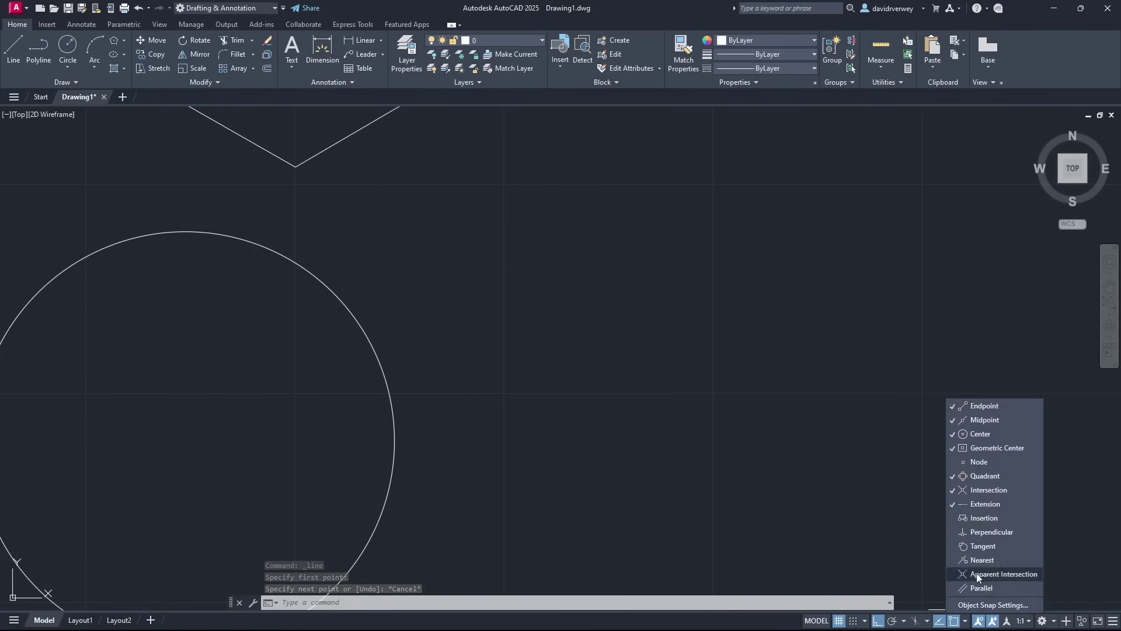
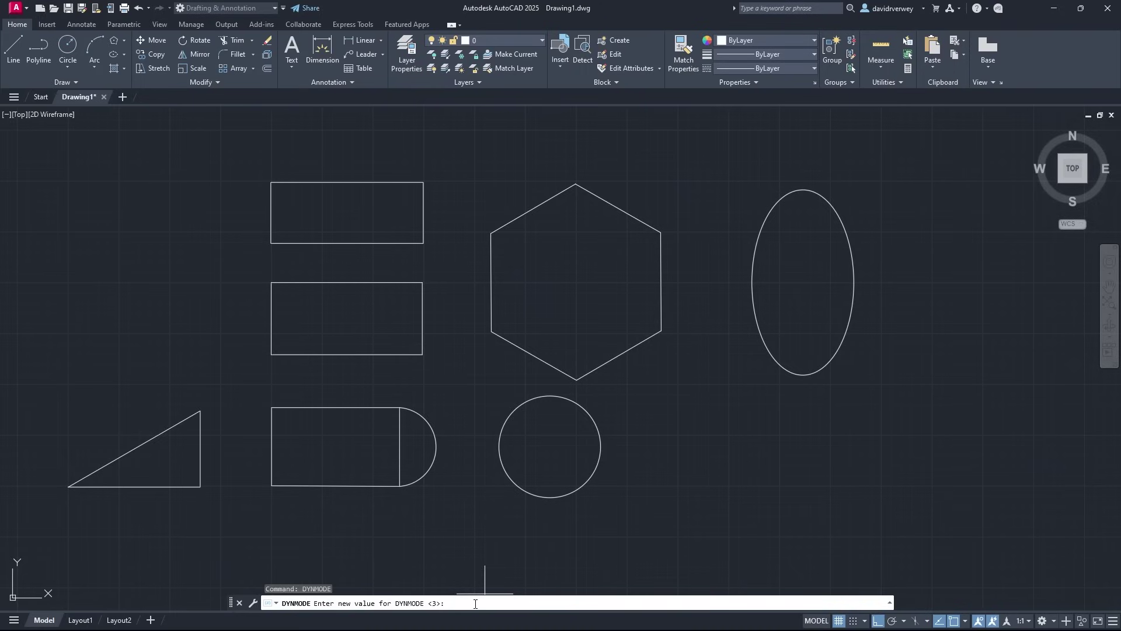
key("Escape")
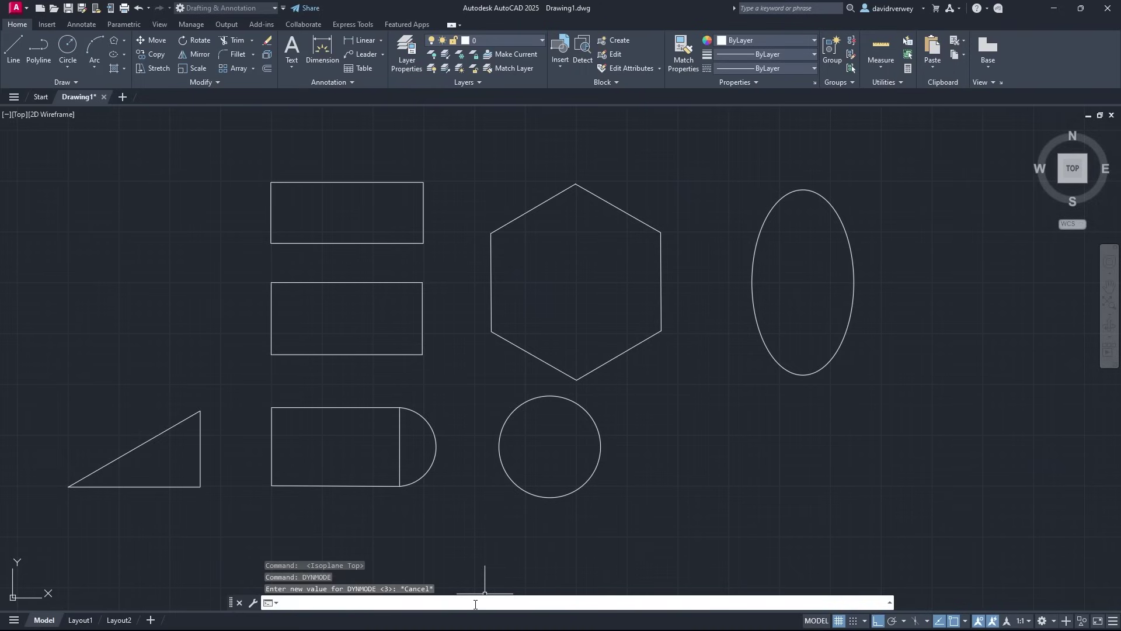
Draw an L shape below the ellipse: a horizontal line and a vertical line about 3.5 units up from its right end
middle_click_drag(724, 400, 510, 437)
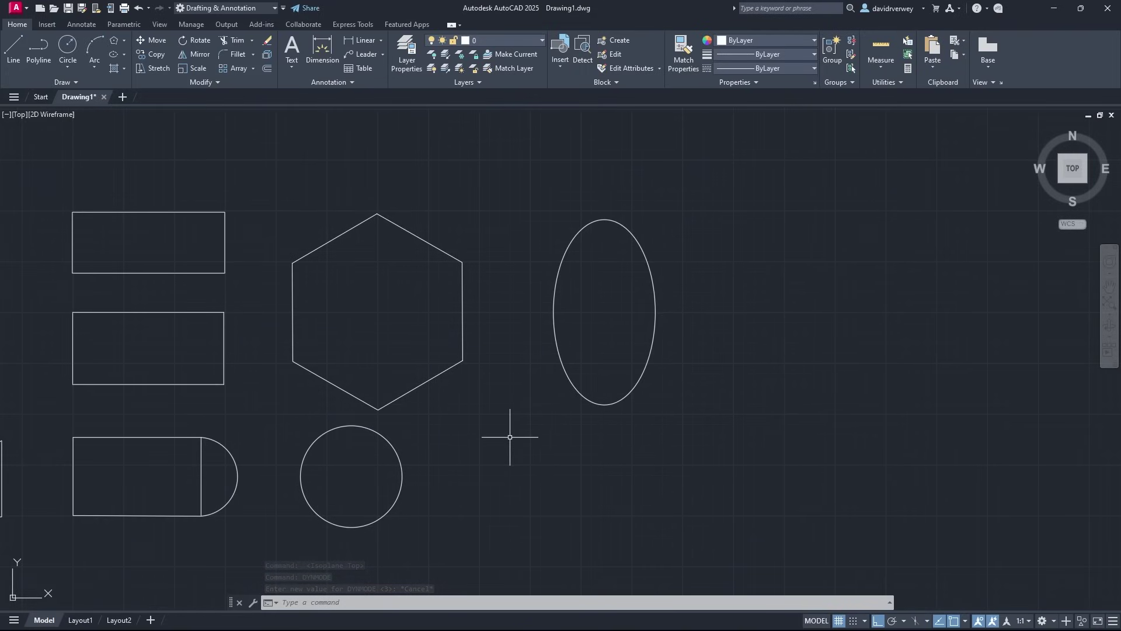
type("LINE")
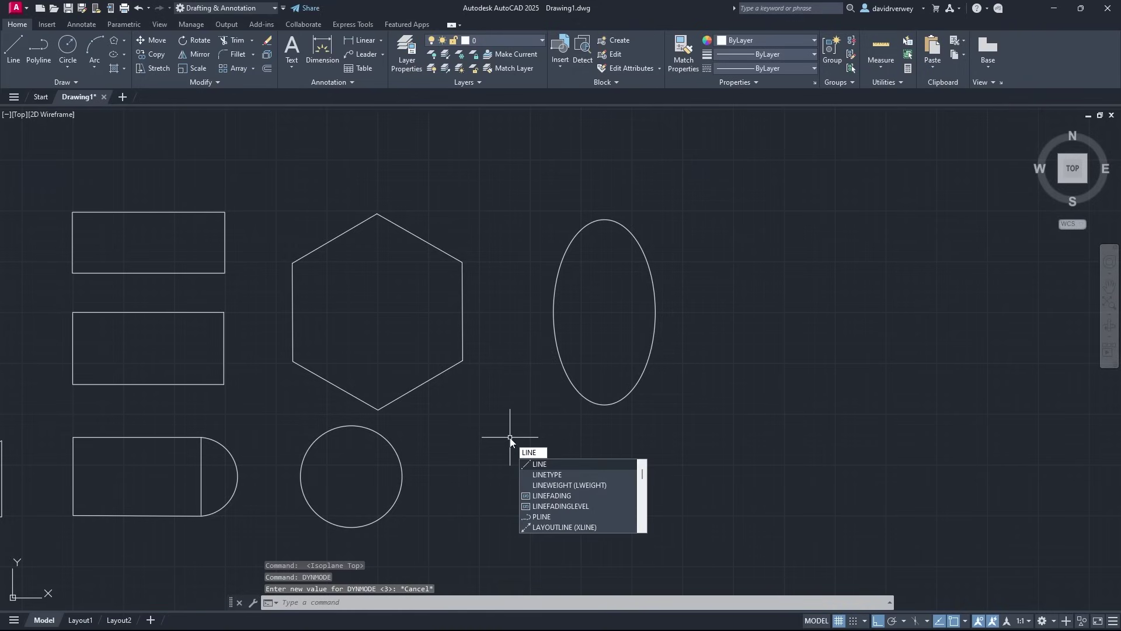
key("Return")
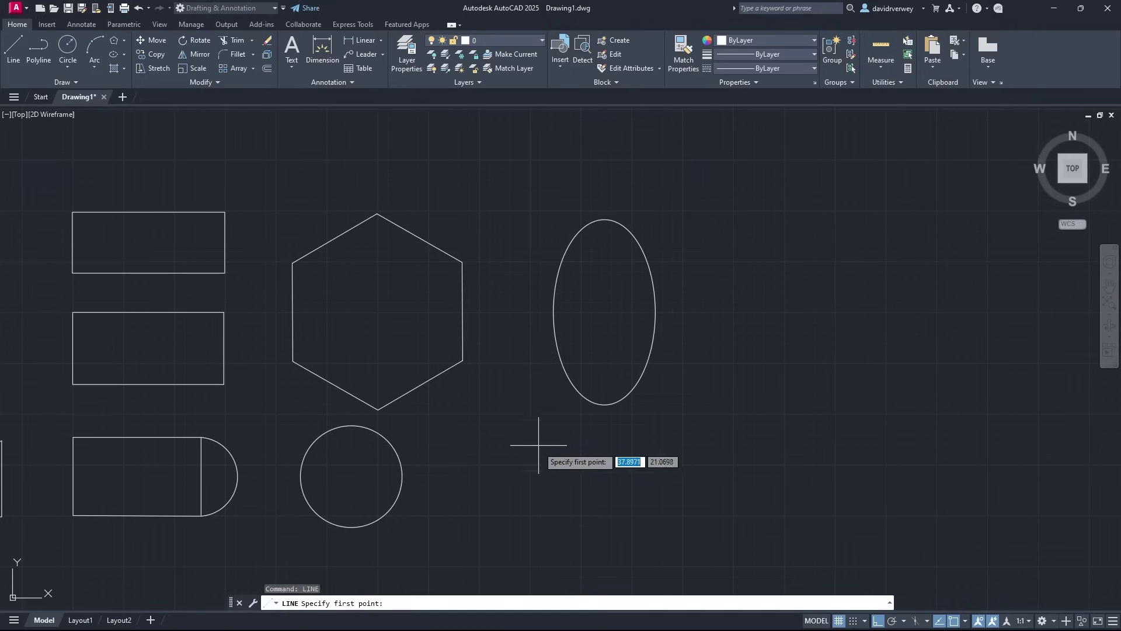
left_click(531, 466)
left_click(683, 465)
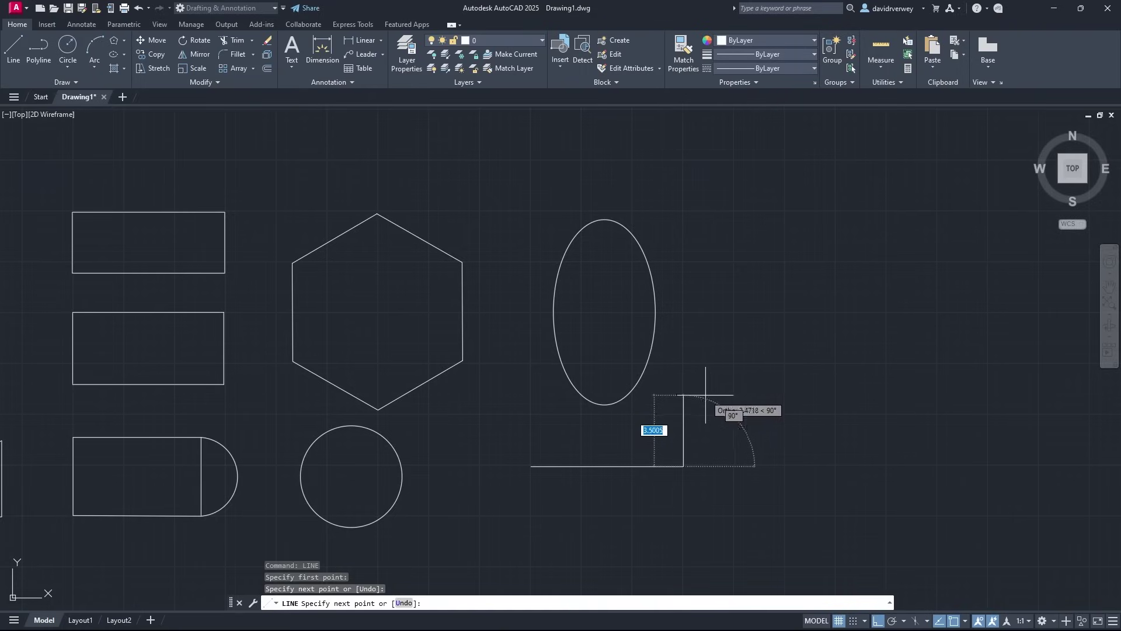
left_click(683, 396)
key("Escape")
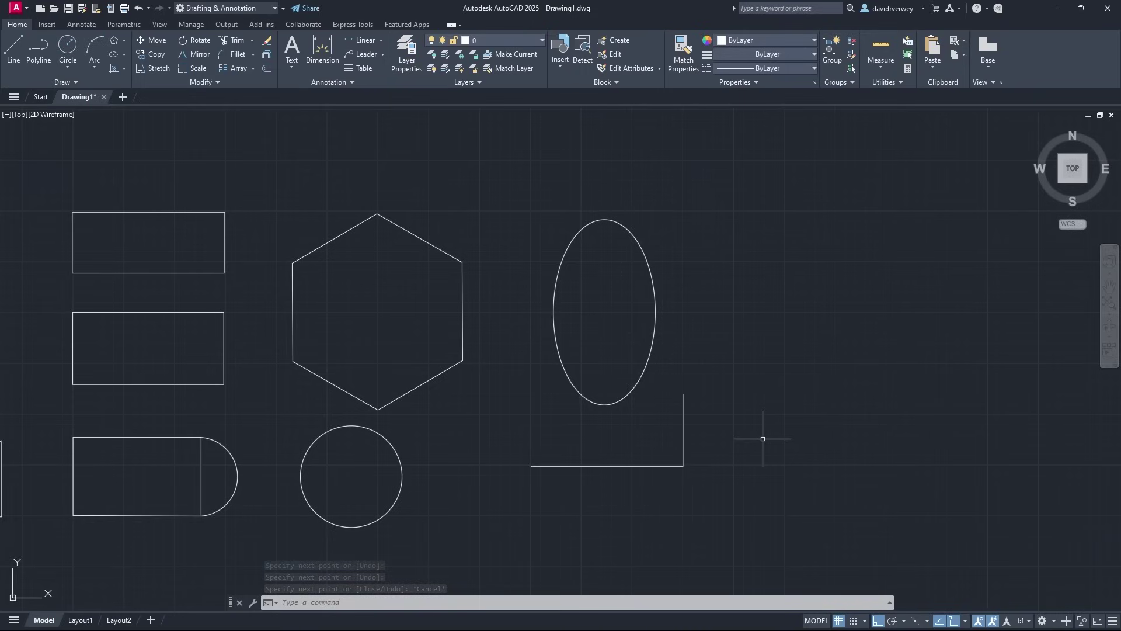
Scale the hexagon down freely about its centre using the SCALE command
type("scale")
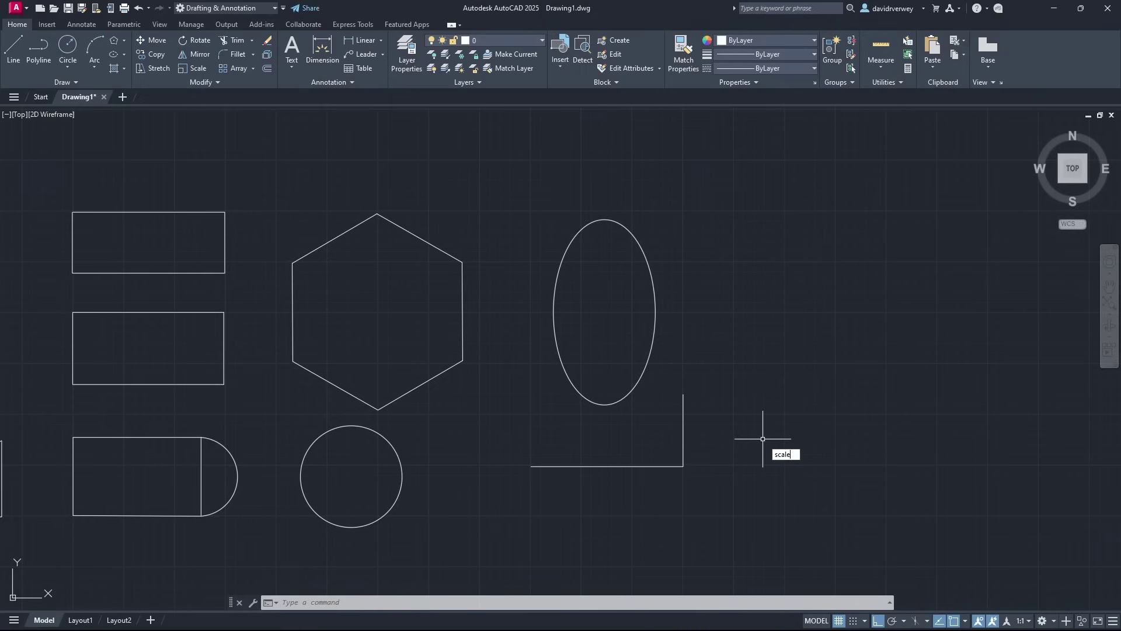
key("Return")
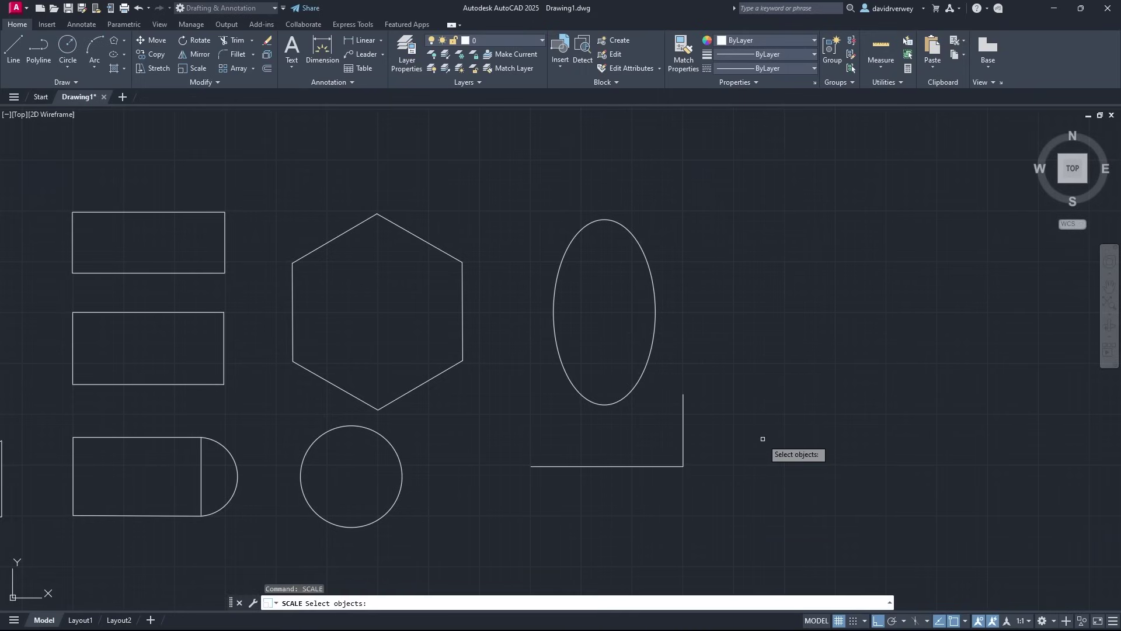
left_click(457, 316)
key("Return")
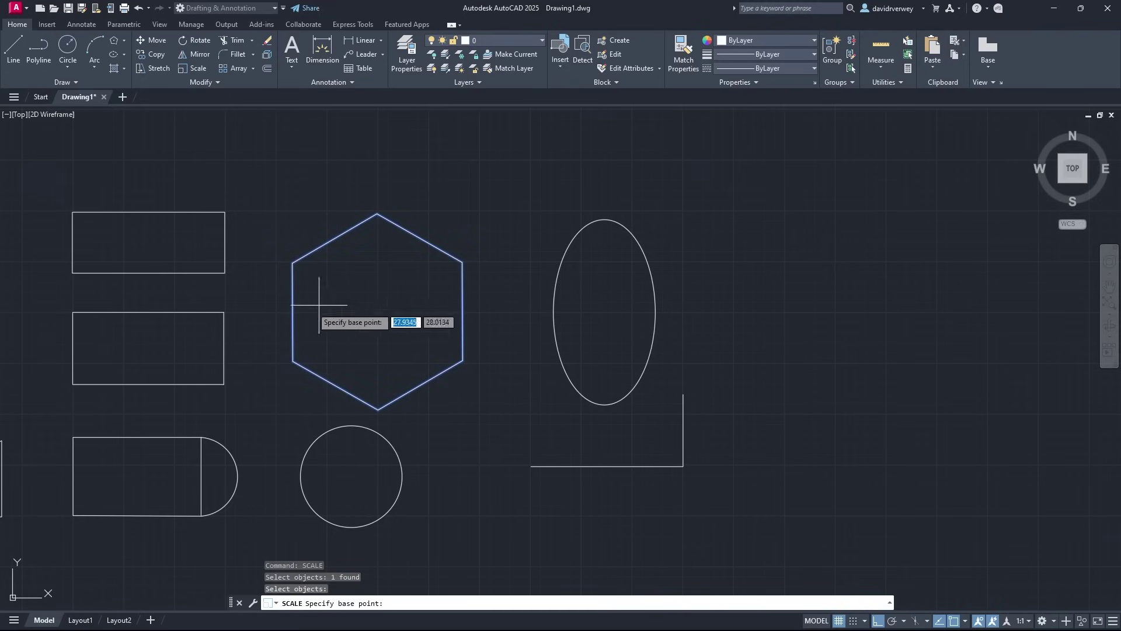
left_click(379, 310)
scroll(660, 228, "down", 1)
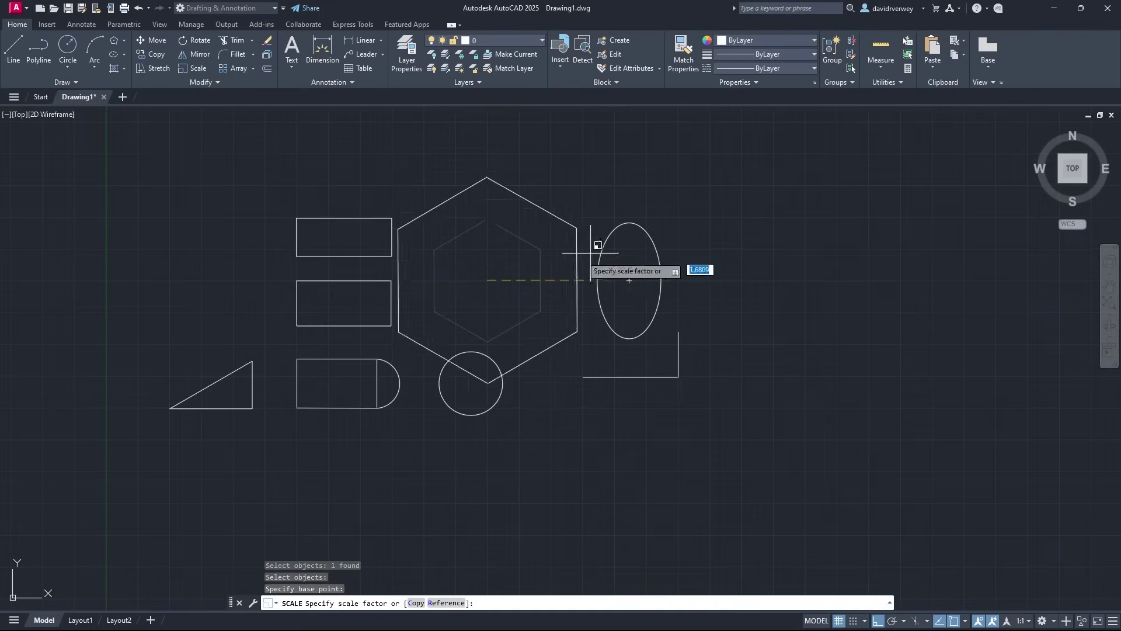
left_click(528, 277)
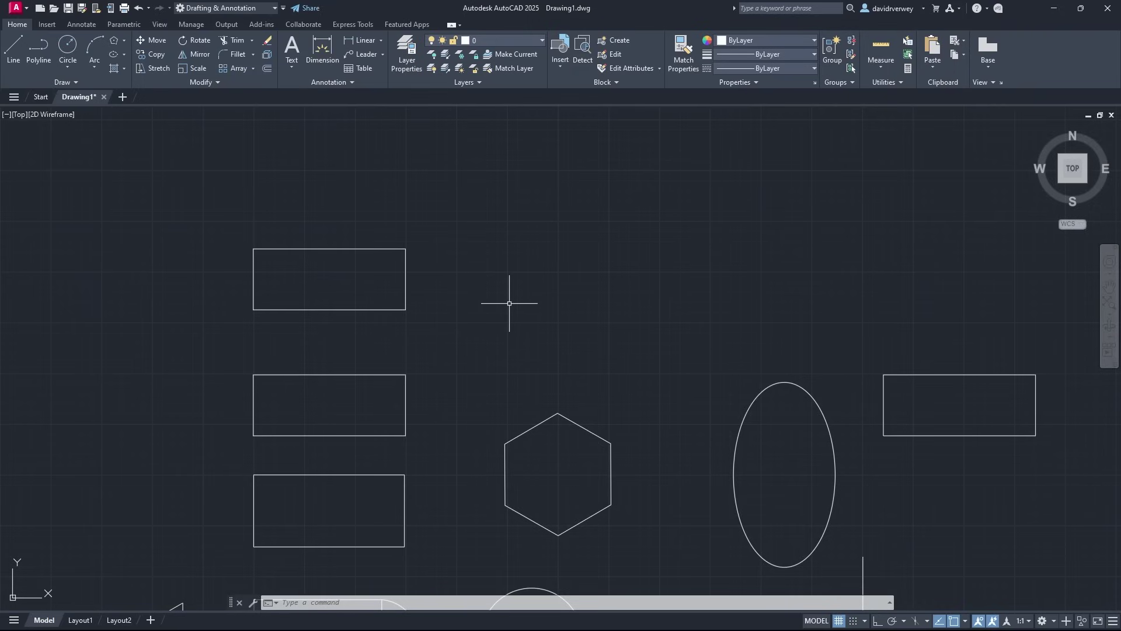
Mirror the topmost rectangle across its right edge and keep the source object
middle_click_drag(529, 325, 512, 271)
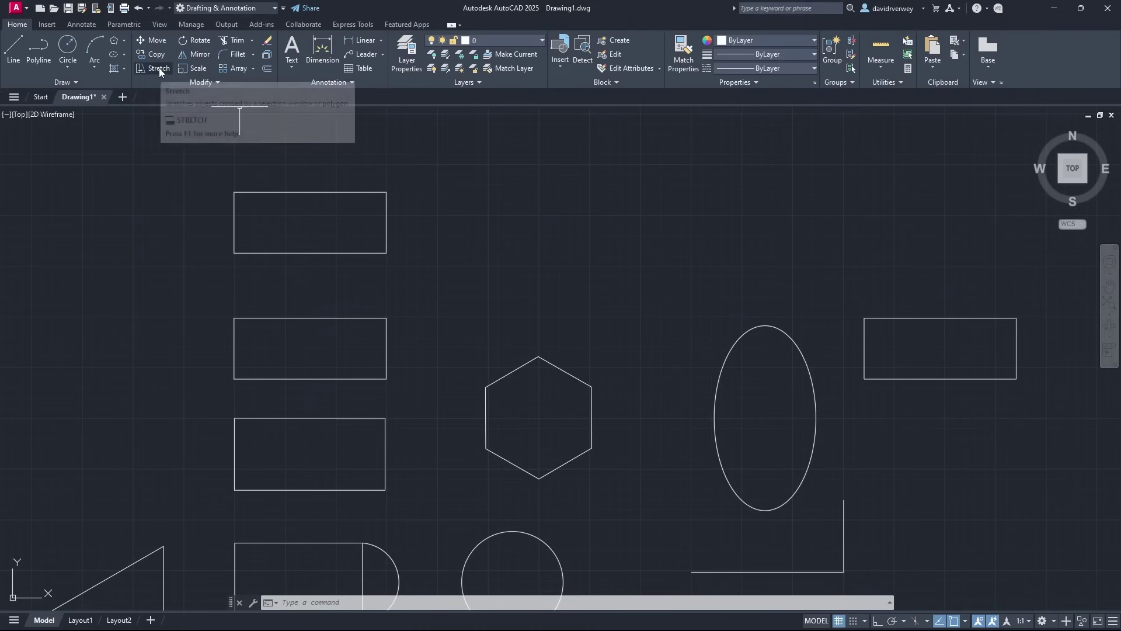
left_click(199, 54)
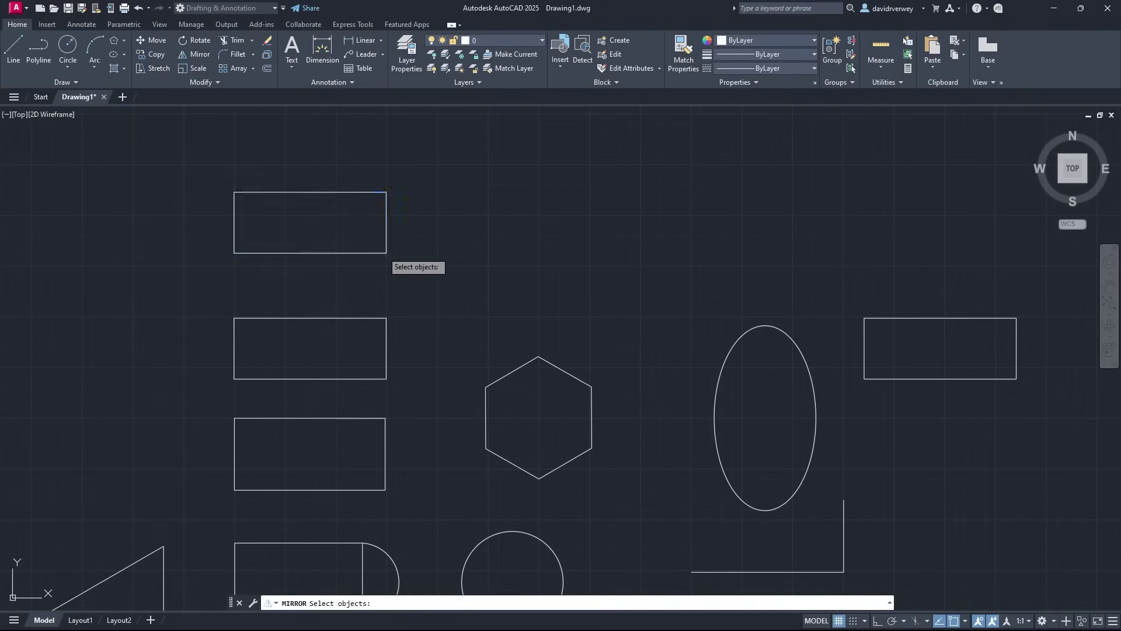
left_click(382, 253)
key("Return")
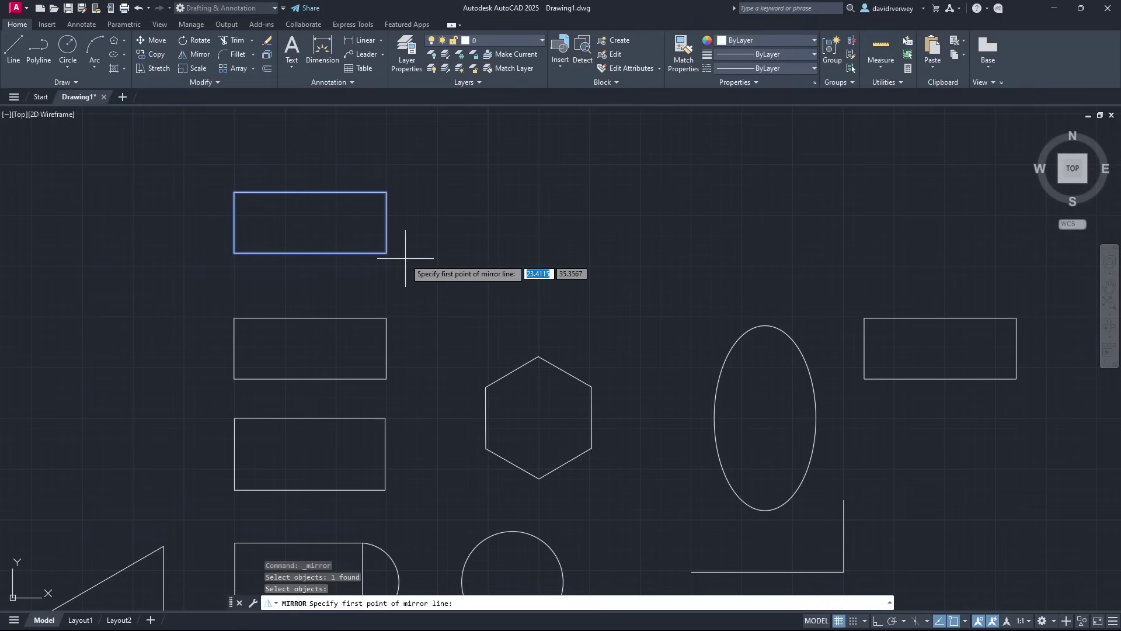
left_click(386, 253)
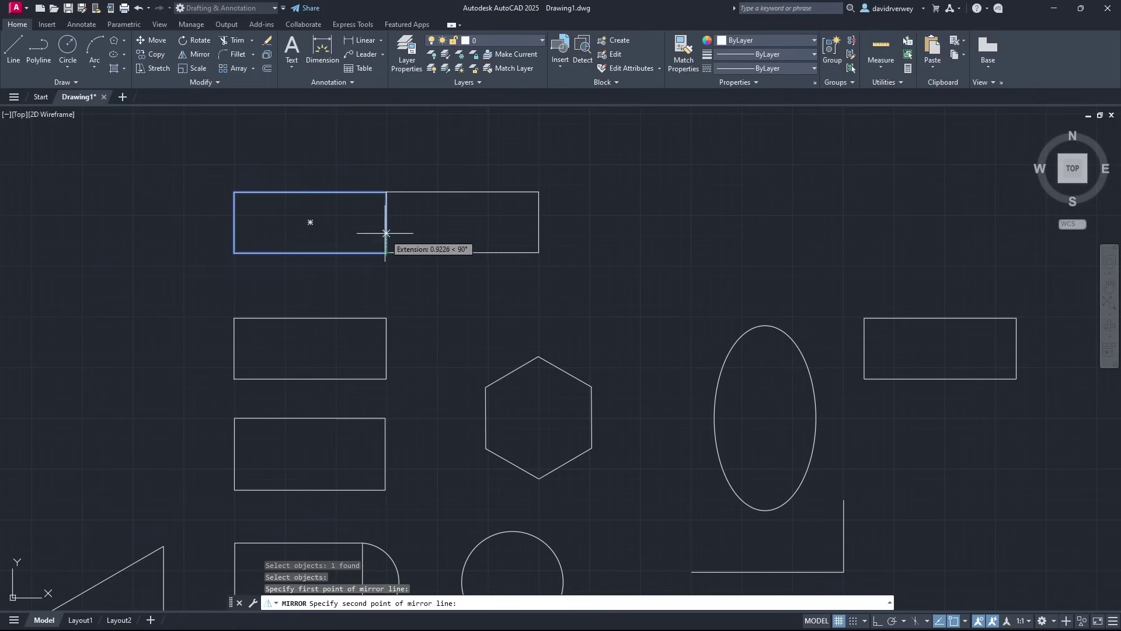
left_click(386, 192)
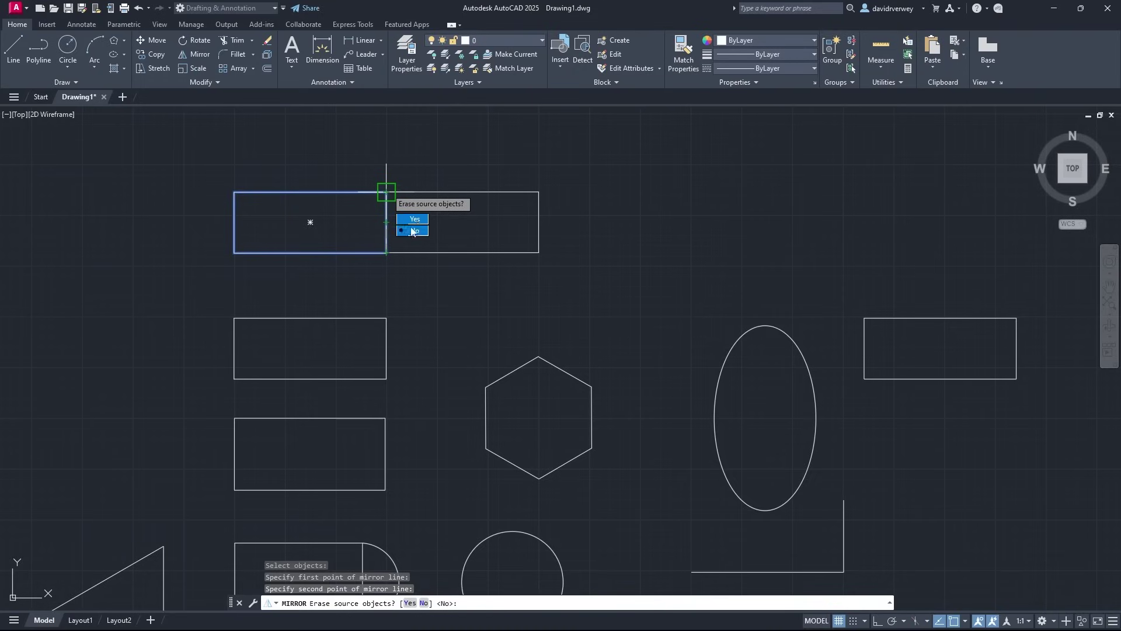
left_click(415, 231)
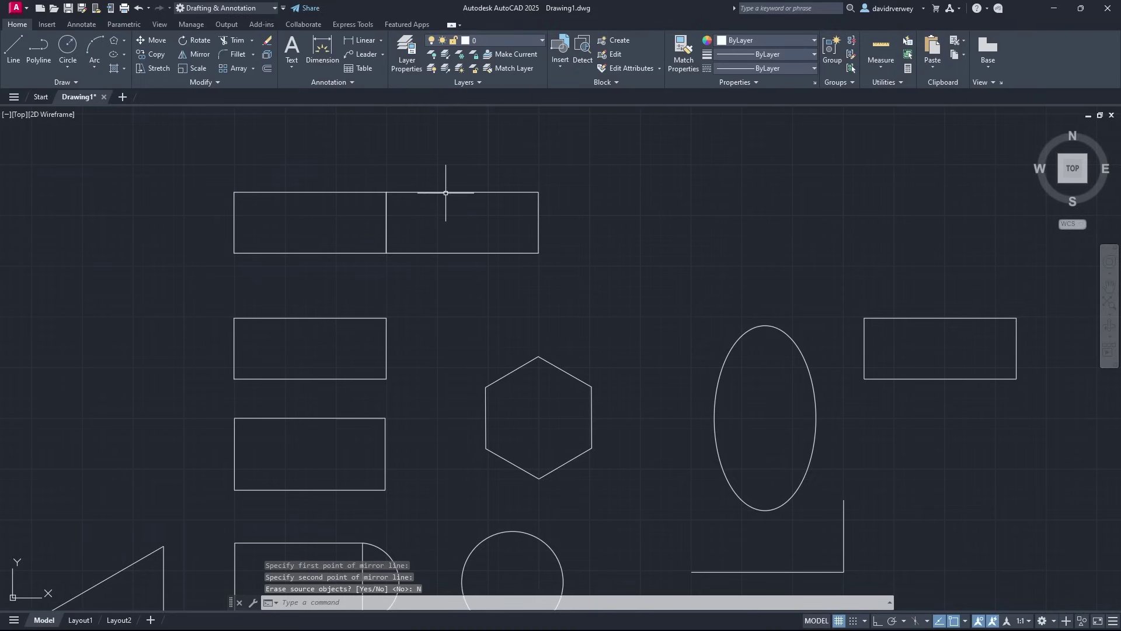
Scale the rectangle right of the ellipse by a factor of 4 from its lower-left corner
middle_click_drag(441, 218, 445, 230)
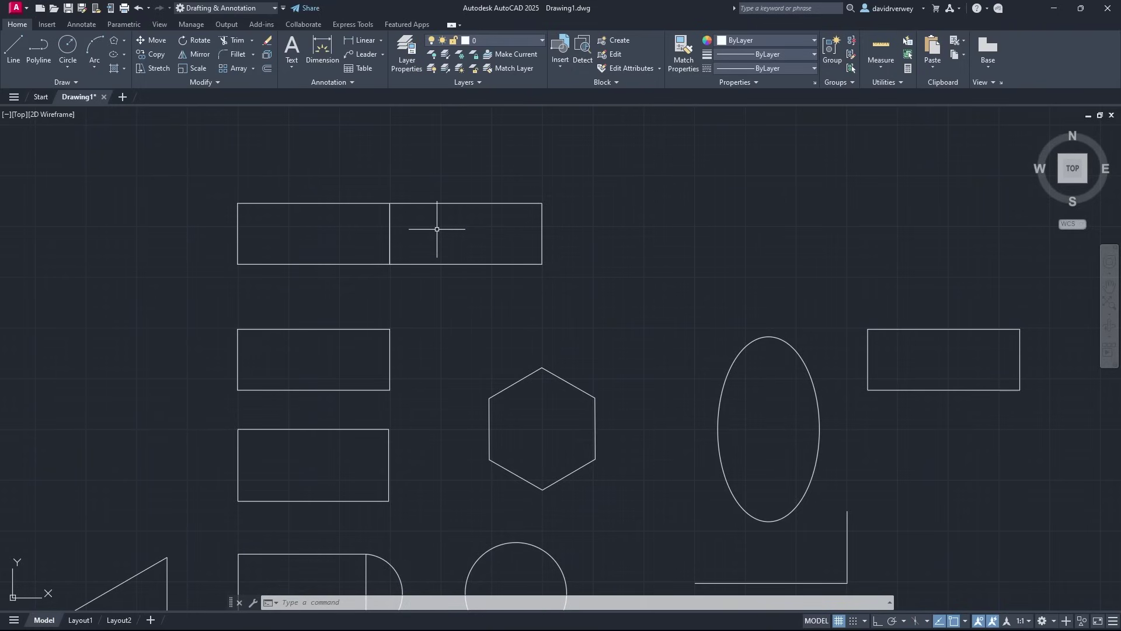
middle_click_drag(671, 296, 620, 263)
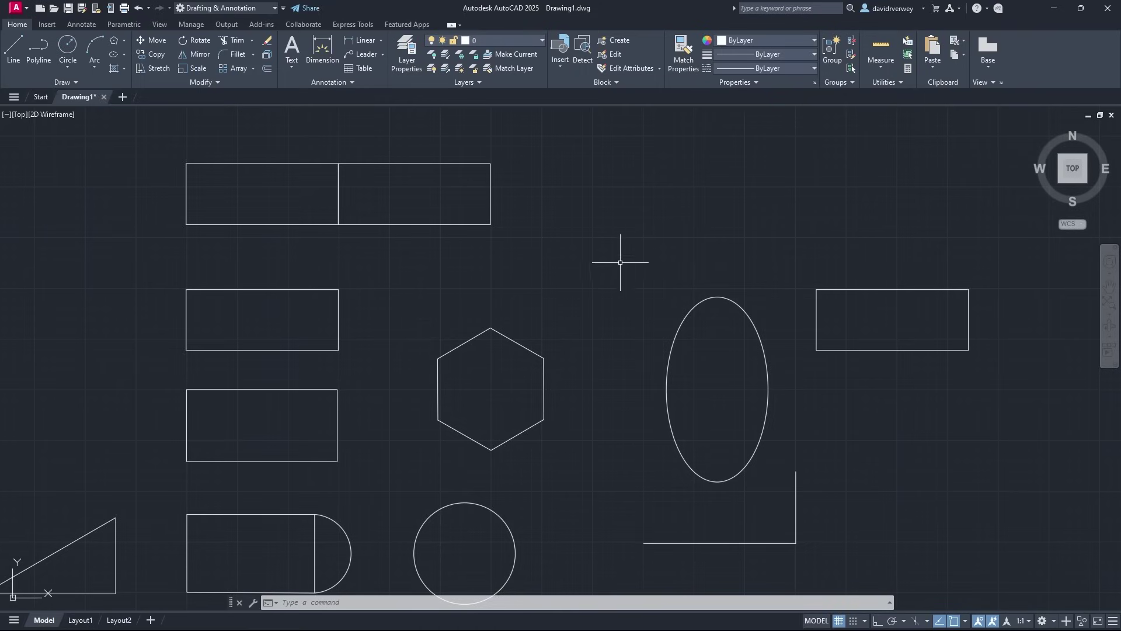
left_click(190, 69)
middle_click_drag(765, 260, 465, 246)
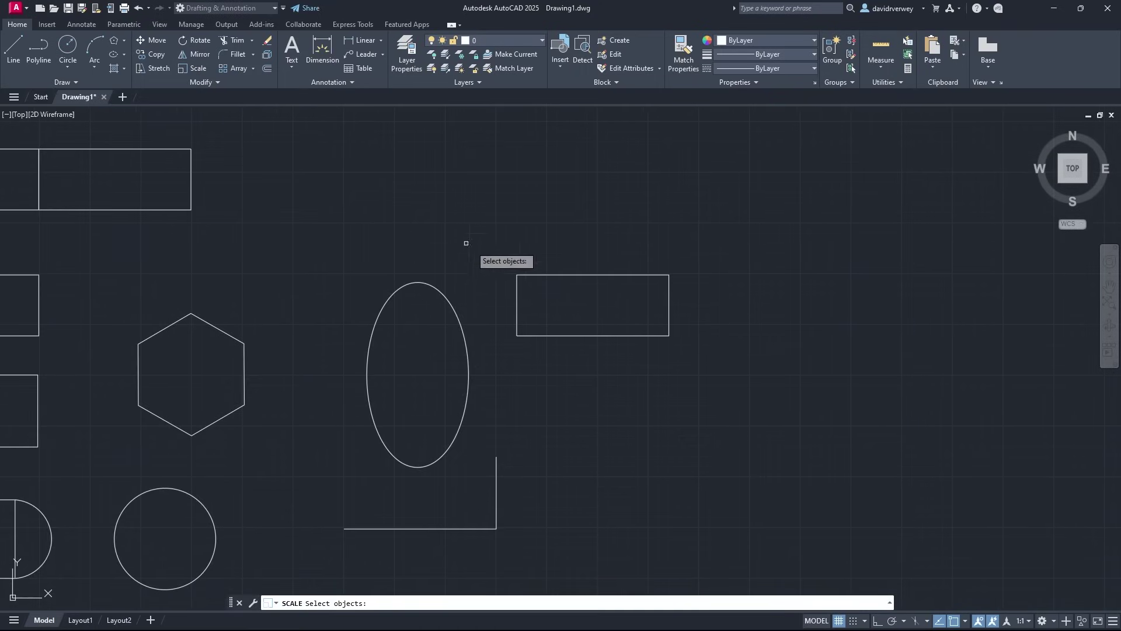
left_click(526, 275)
key("Return")
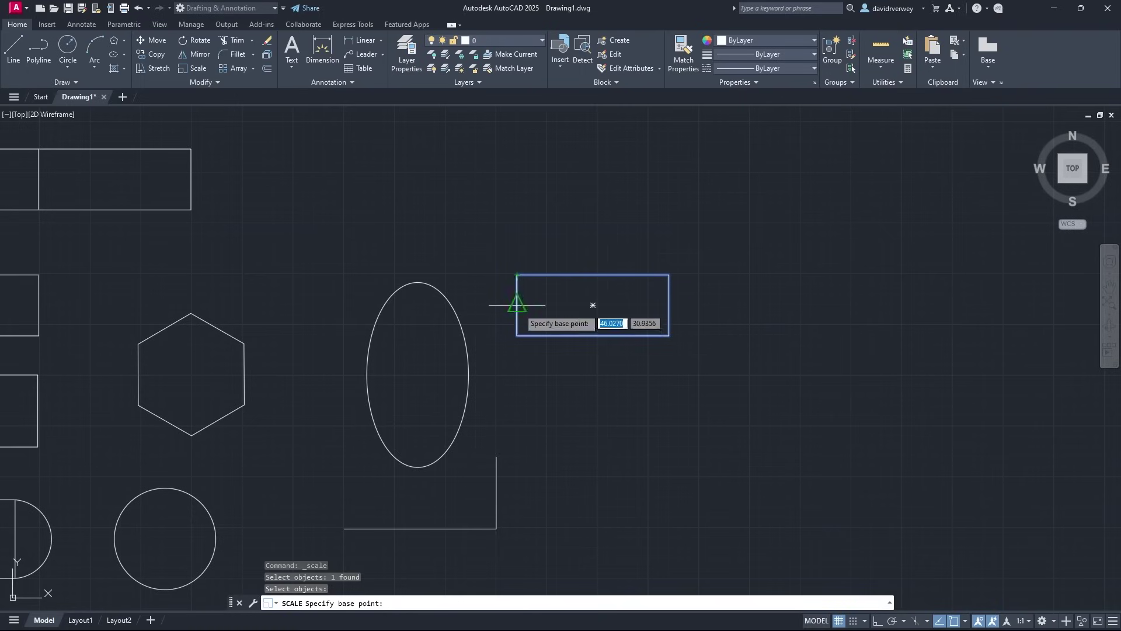
left_click(517, 335)
scroll(531, 265, "down", 3)
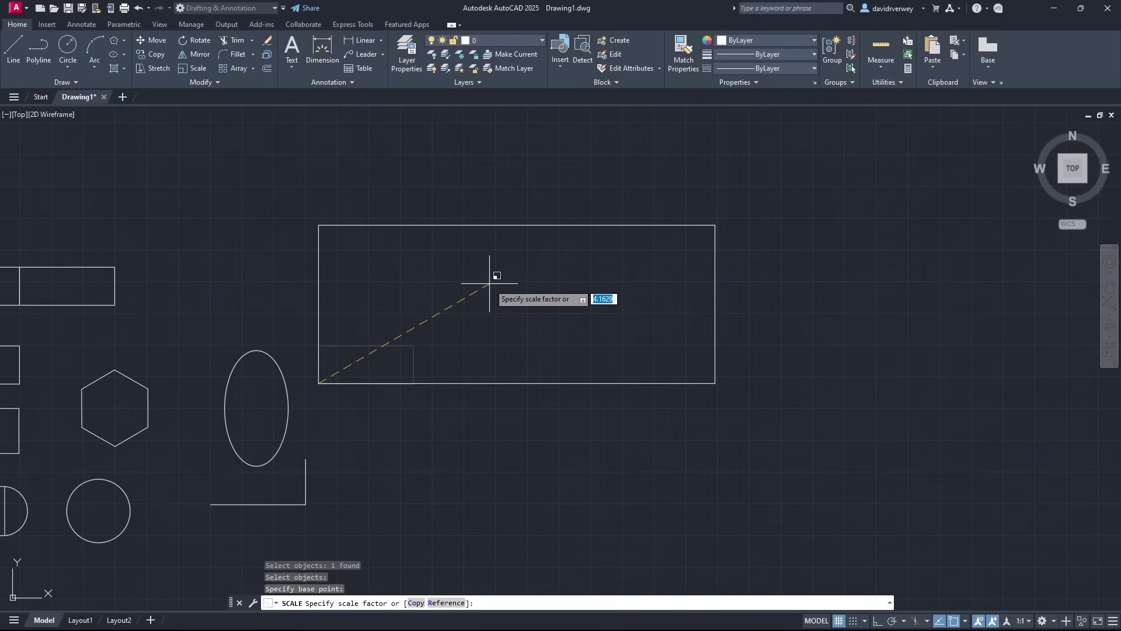
type("4")
key("Return")
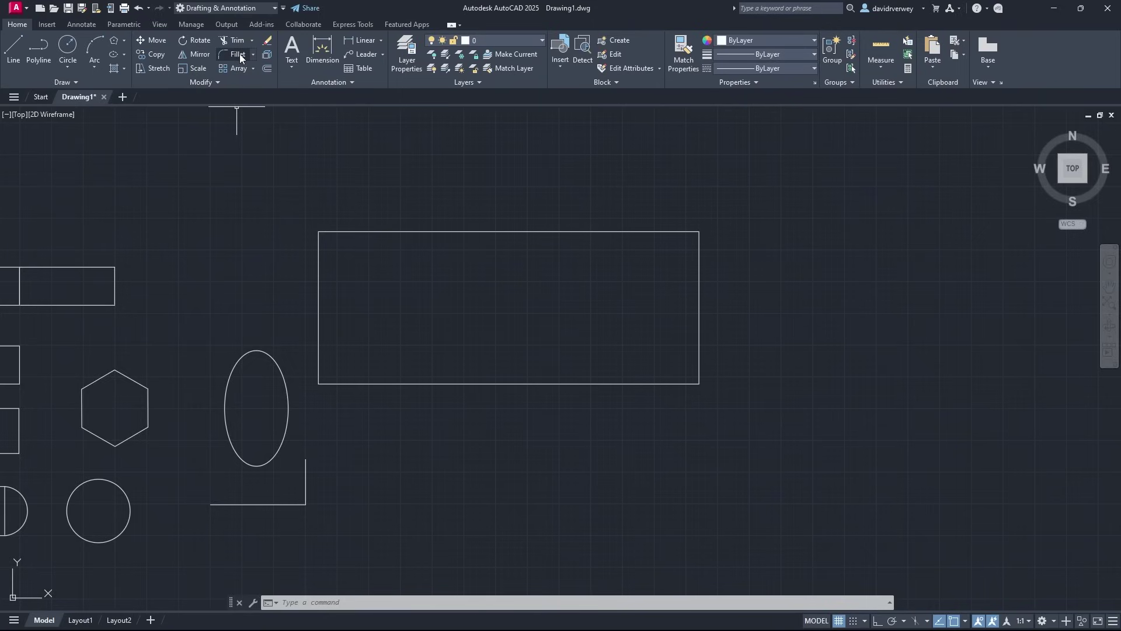
Use Stretch on the L shape's horizontal line, relocating it by its left endpoint to the area below the large rectangle
left_click(156, 68)
middle_click_drag(235, 283, 468, 167)
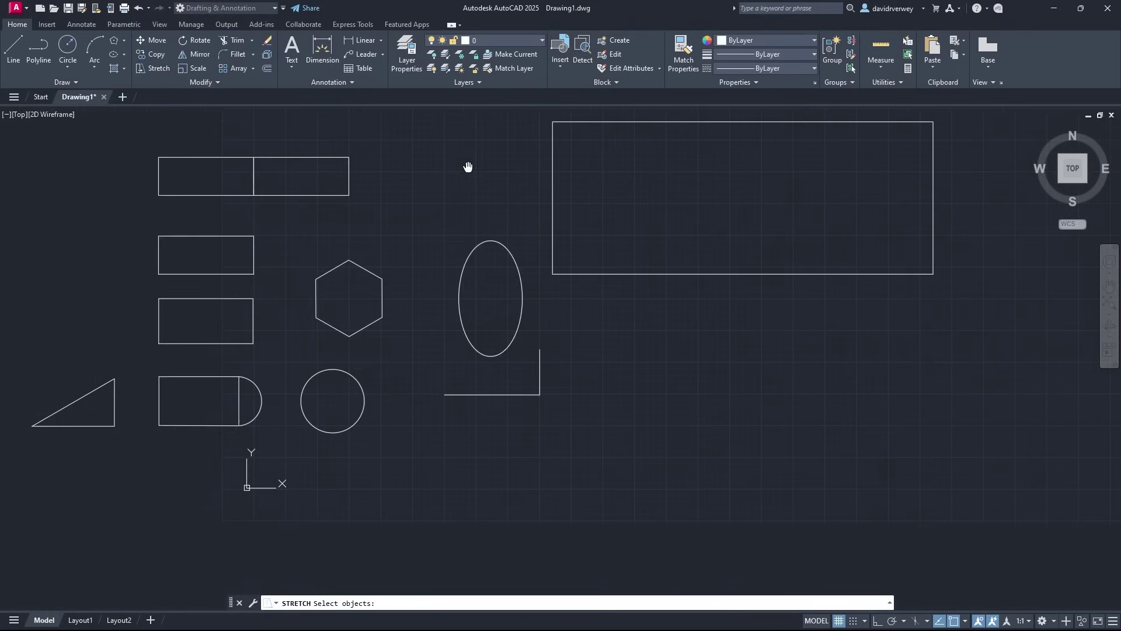
left_click(511, 395)
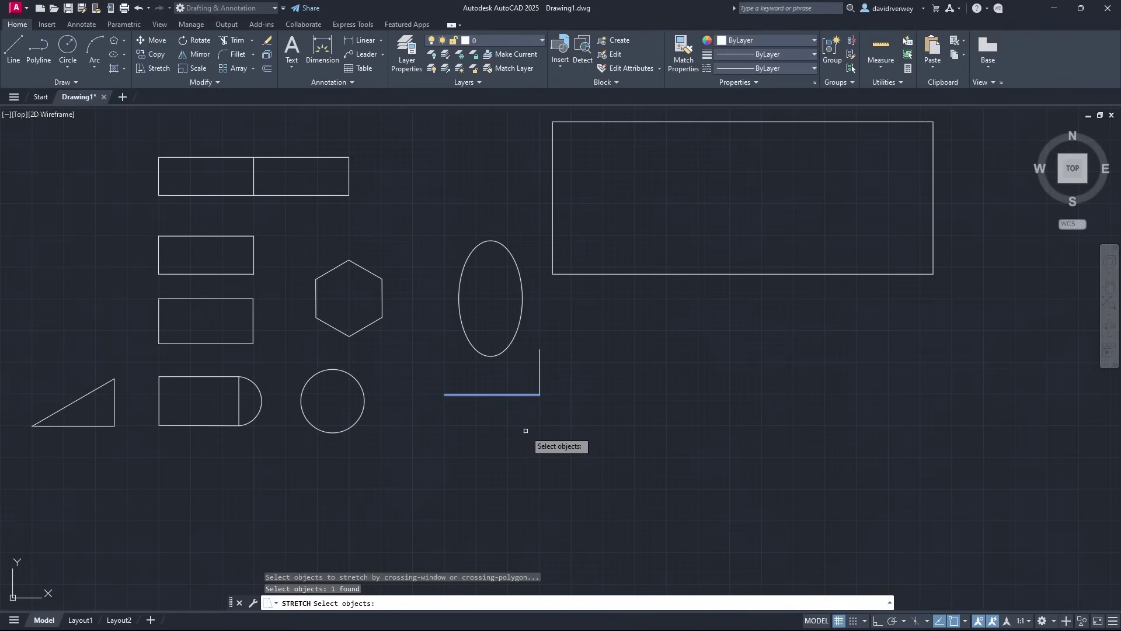
key("Return")
left_click(444, 394)
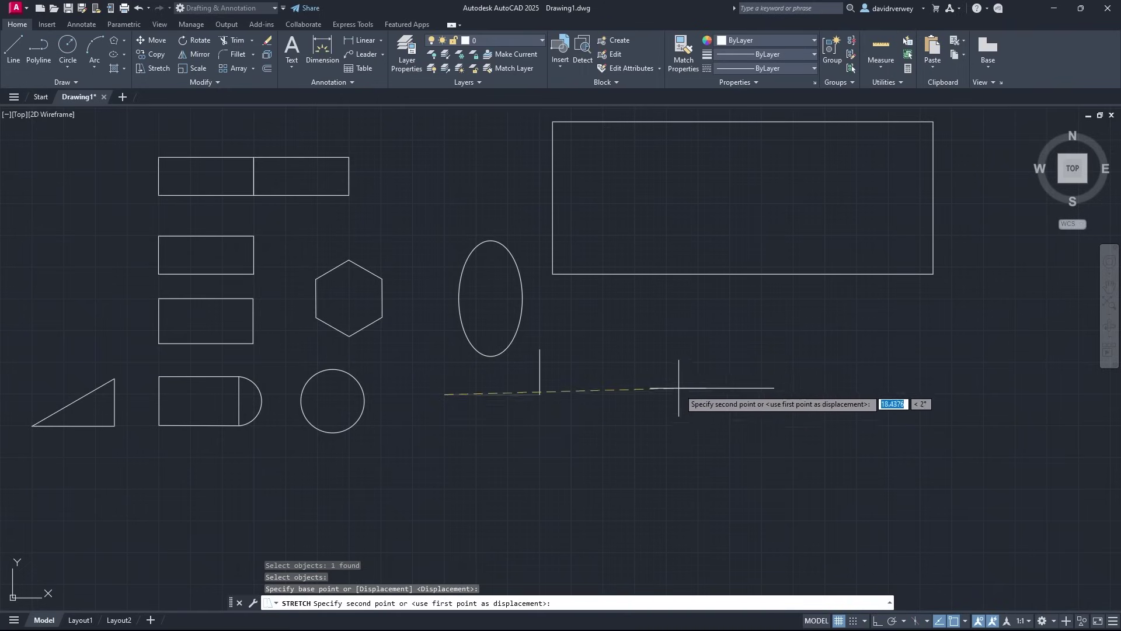
left_click(769, 392)
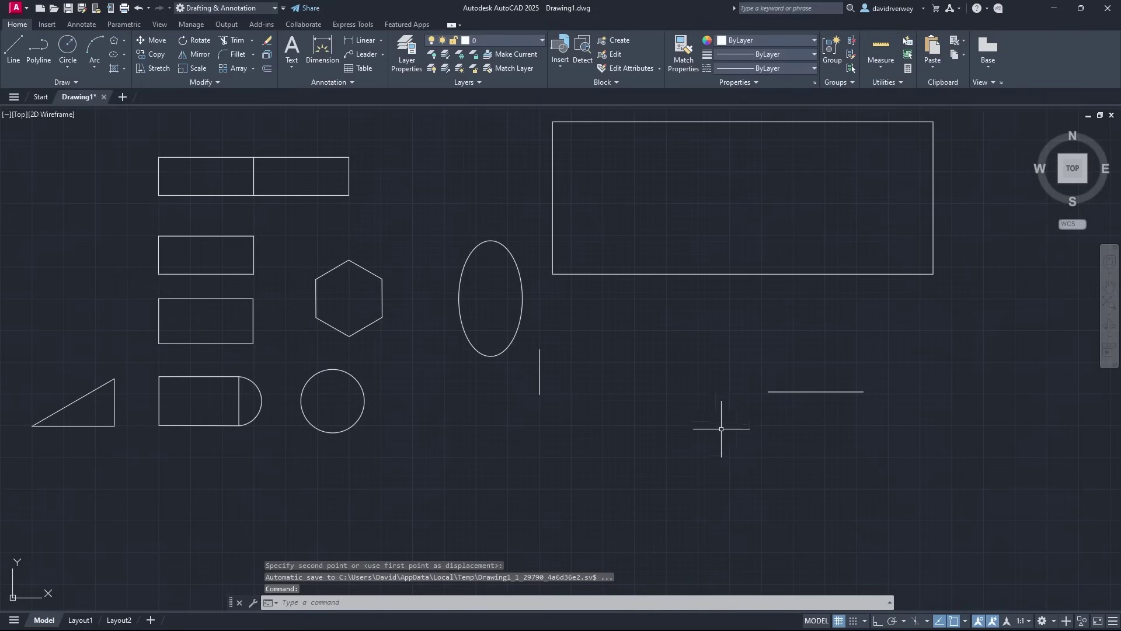
middle_click_drag(724, 431, 639, 448)
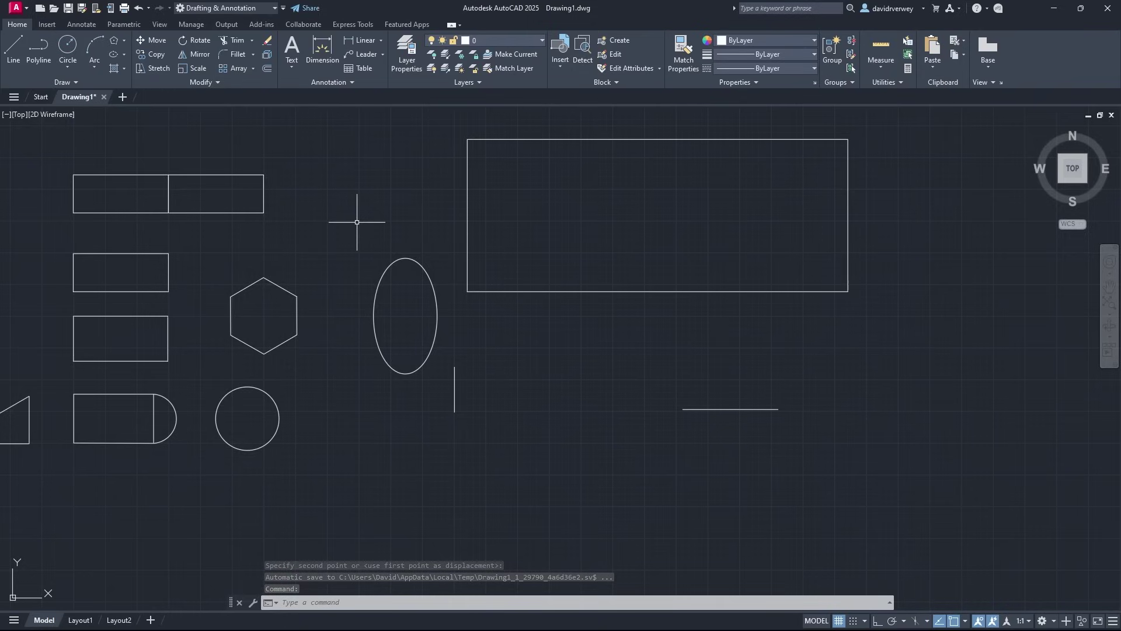
left_click(215, 81)
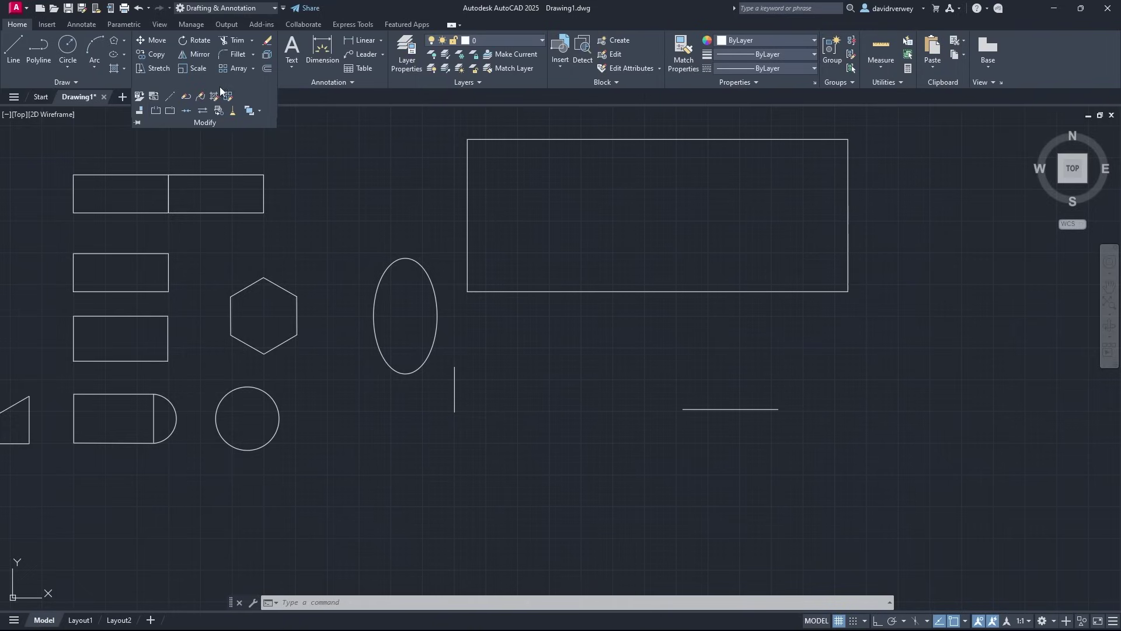
key("Escape")
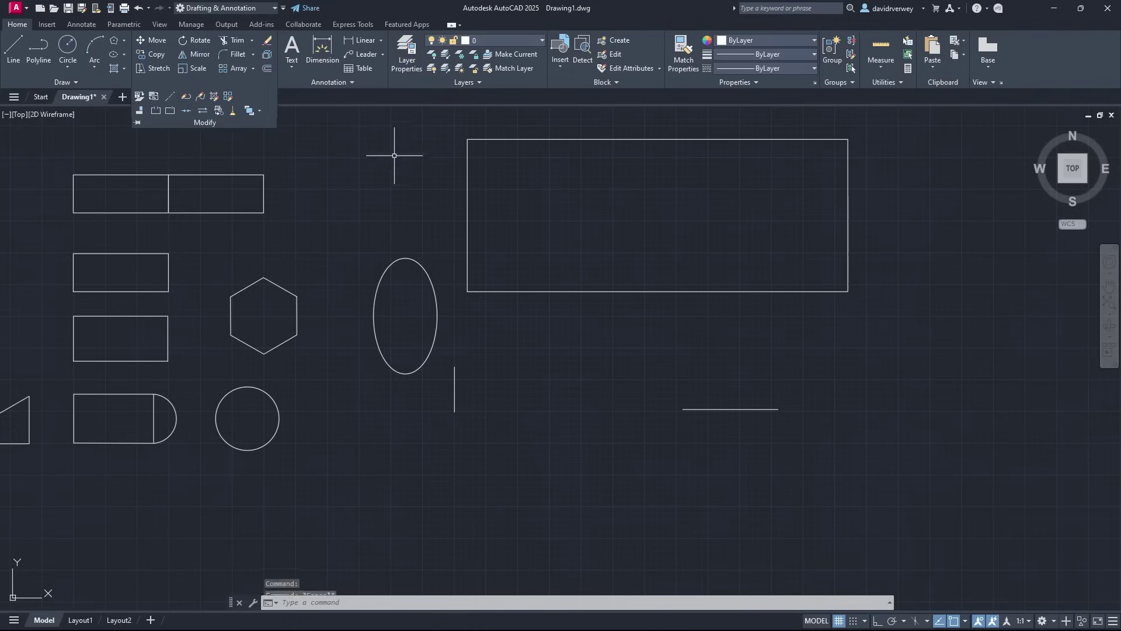
middle_click_drag(393, 155, 271, 268)
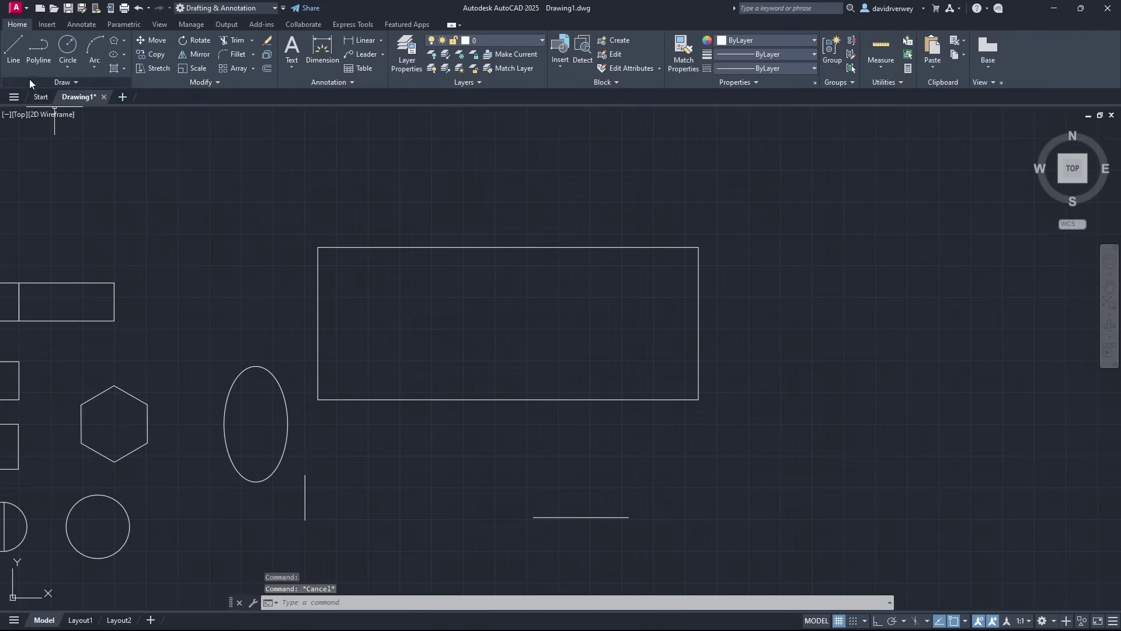
Trim away the left edge of the large rectangle with the TRIM command
middle_click_drag(446, 272, 417, 293)
type("trim")
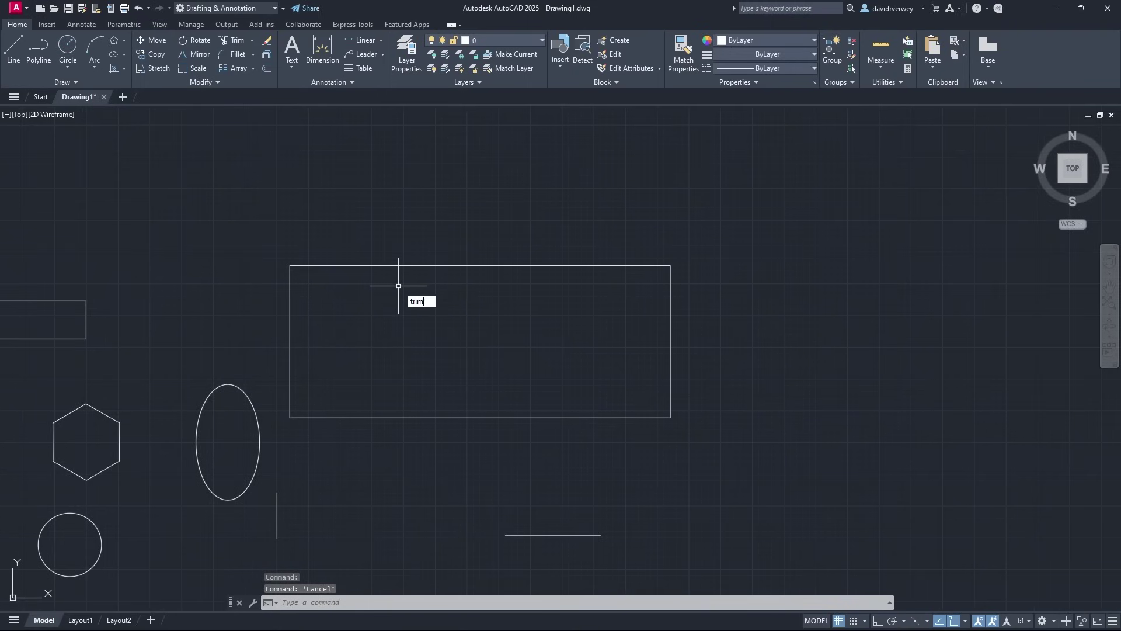
key("Return")
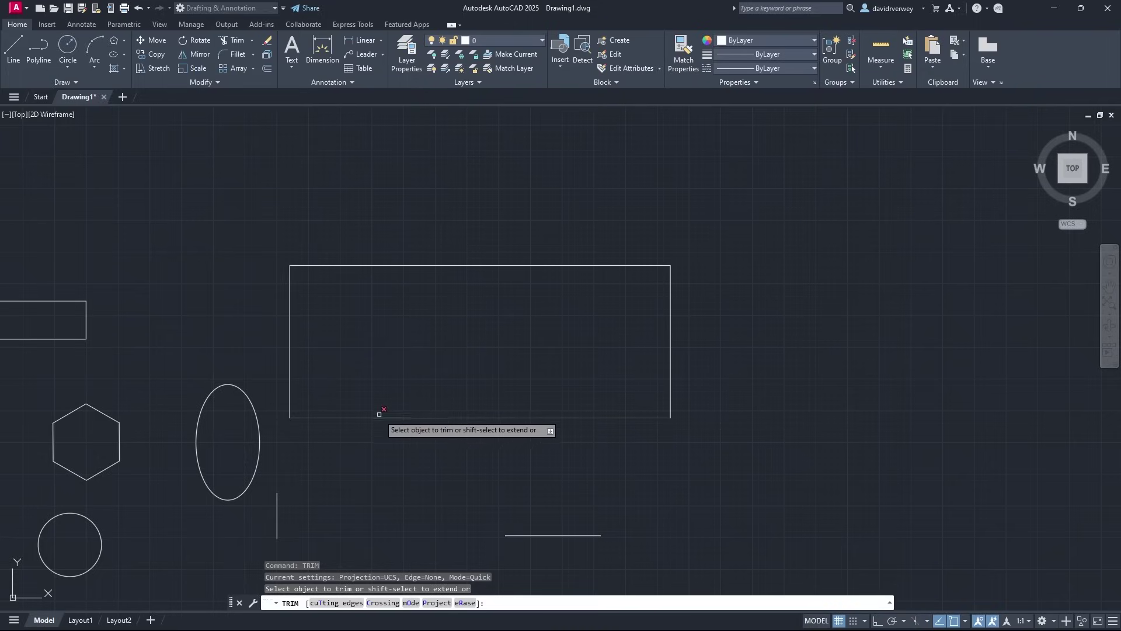
scroll(383, 415, "up", 5)
scroll(385, 409, "down", 3)
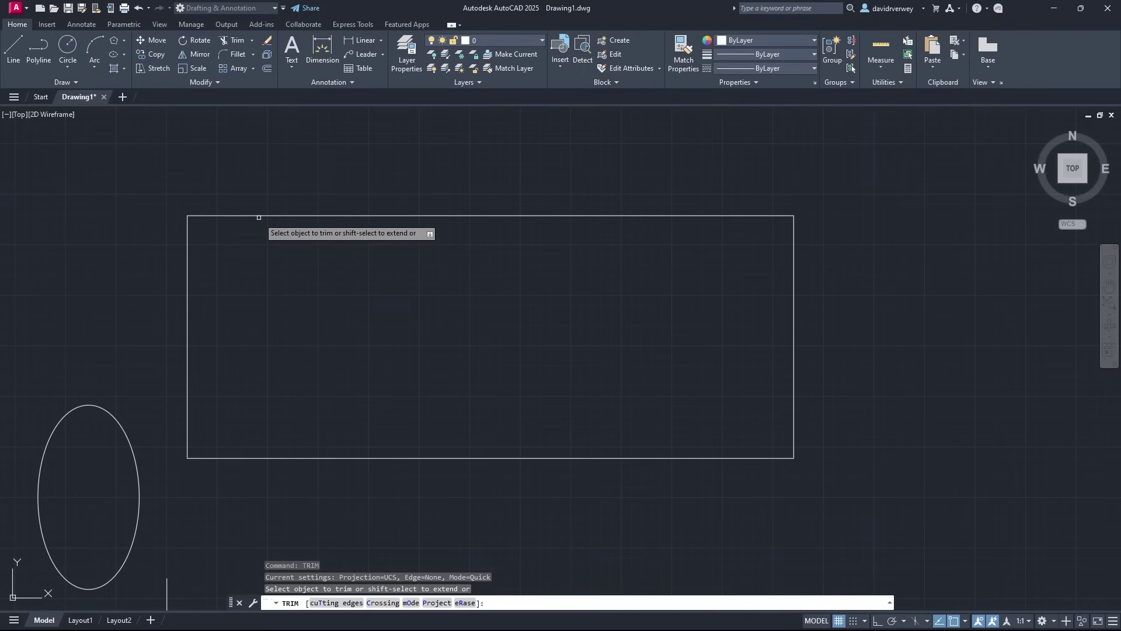
left_click(186, 299)
middle_click_drag(197, 281, 527, 311)
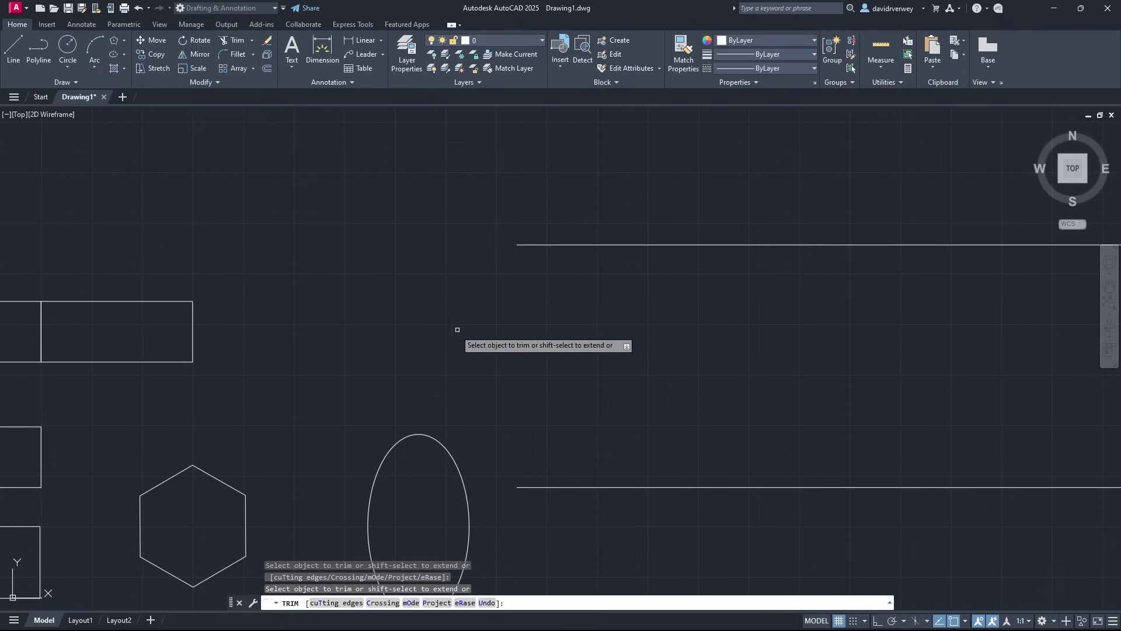
middle_click_drag(731, 331, 476, 370)
key("Escape")
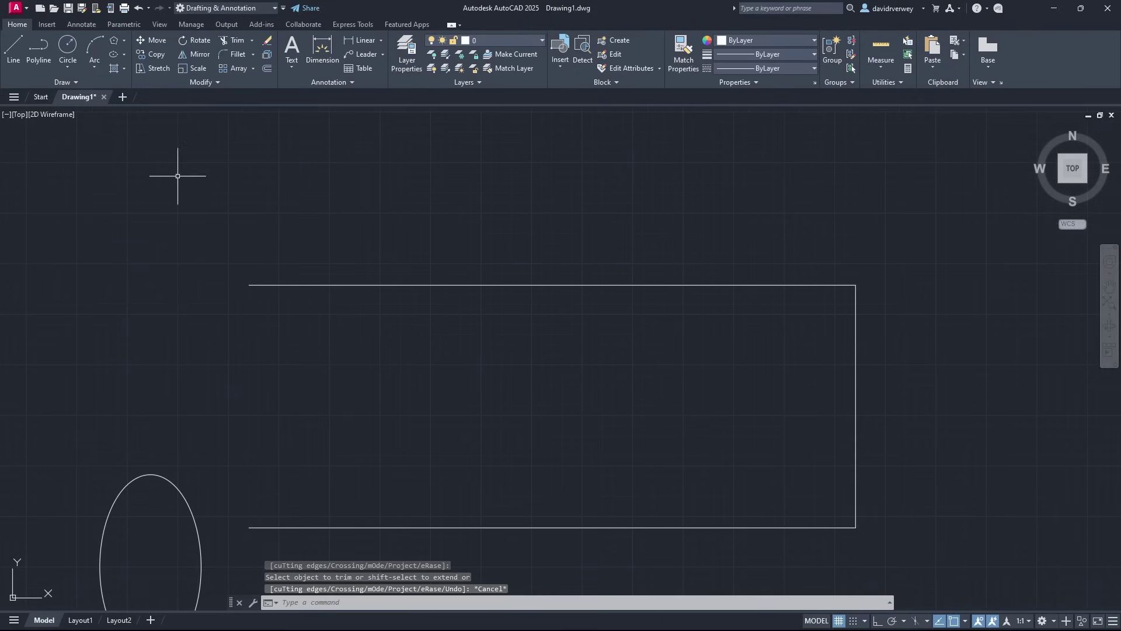
Draw a short, nearly vertical line across the open rectangle's upper edge, extending its lower end to about 0.9 units total length
left_click(13, 50)
left_click(480, 285)
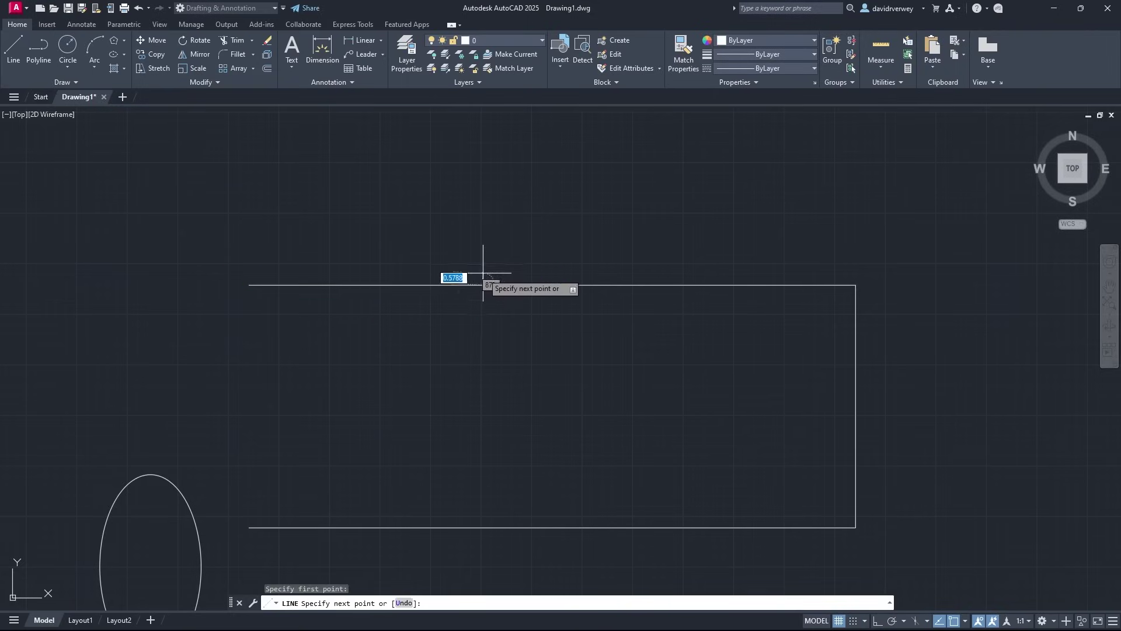
left_click(483, 278)
key("Escape")
scroll(486, 281, "up", 5)
scroll(486, 281, "up", 2)
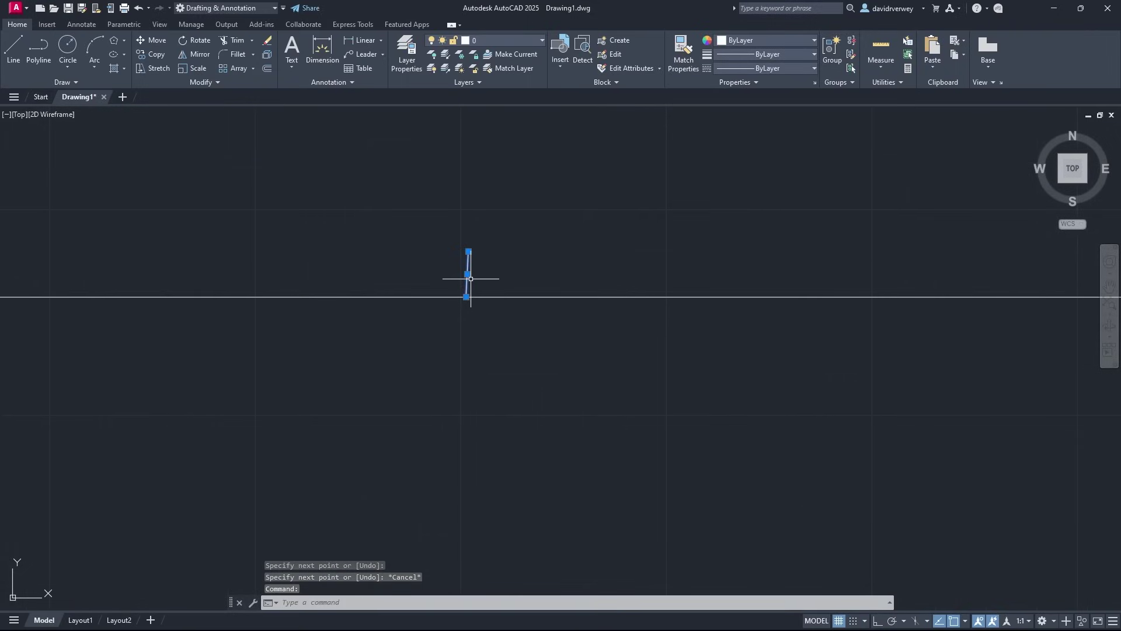
left_click(471, 297)
left_click(467, 298)
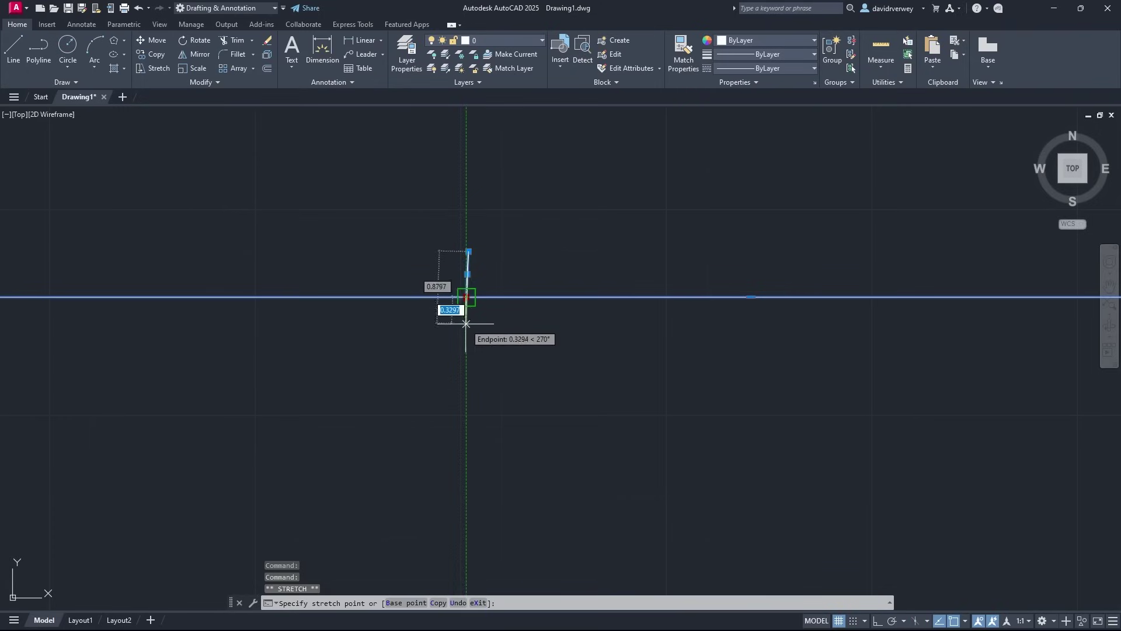
key("Escape")
Trim away the short line crossing the open rectangle's upper edge
scroll(519, 339, "down", 2)
type("tr")
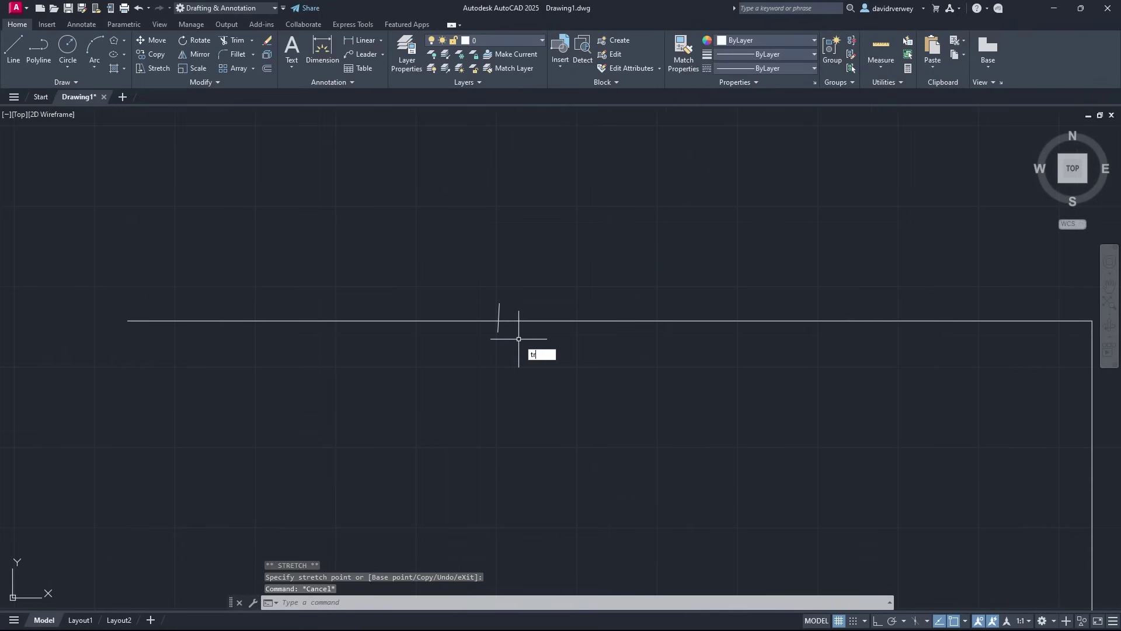
key("Return")
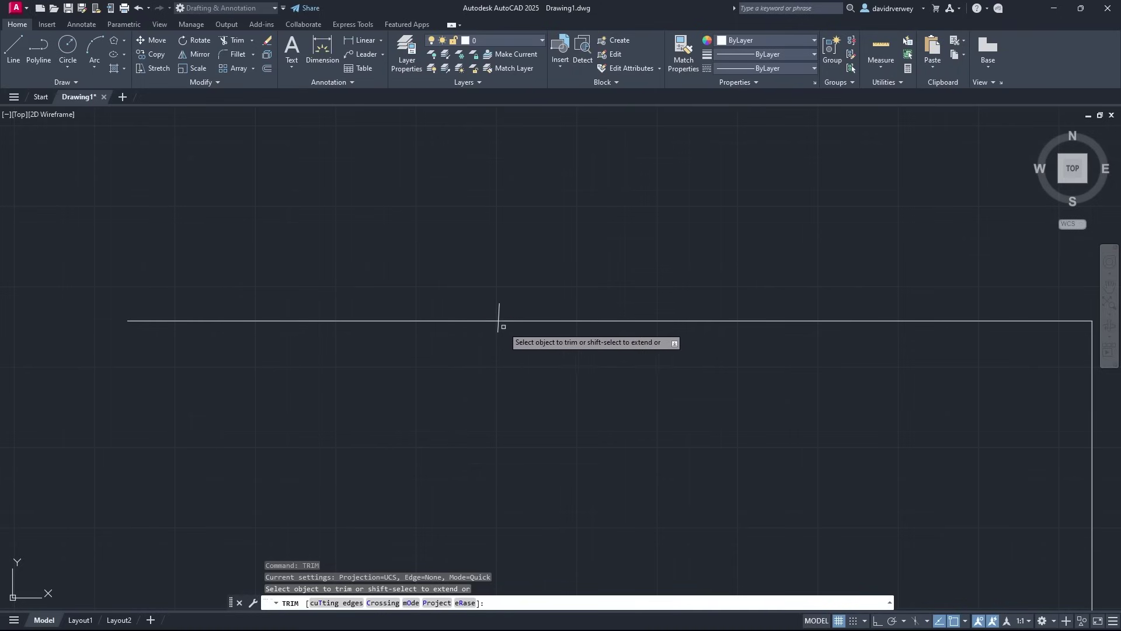
left_click(500, 320)
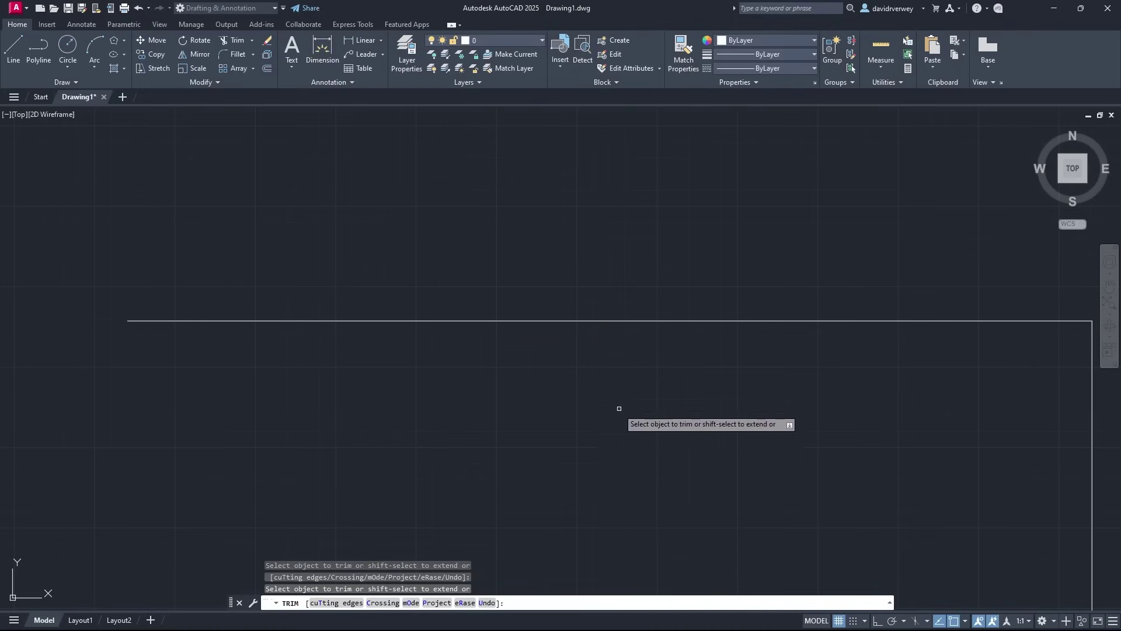
key("Escape")
scroll(555, 378, "down", 5)
scroll(616, 319, "down", 2)
Try selecting all shapes with a selection window, and try a crossing window from the lower right over the lower shapes
key("F5")
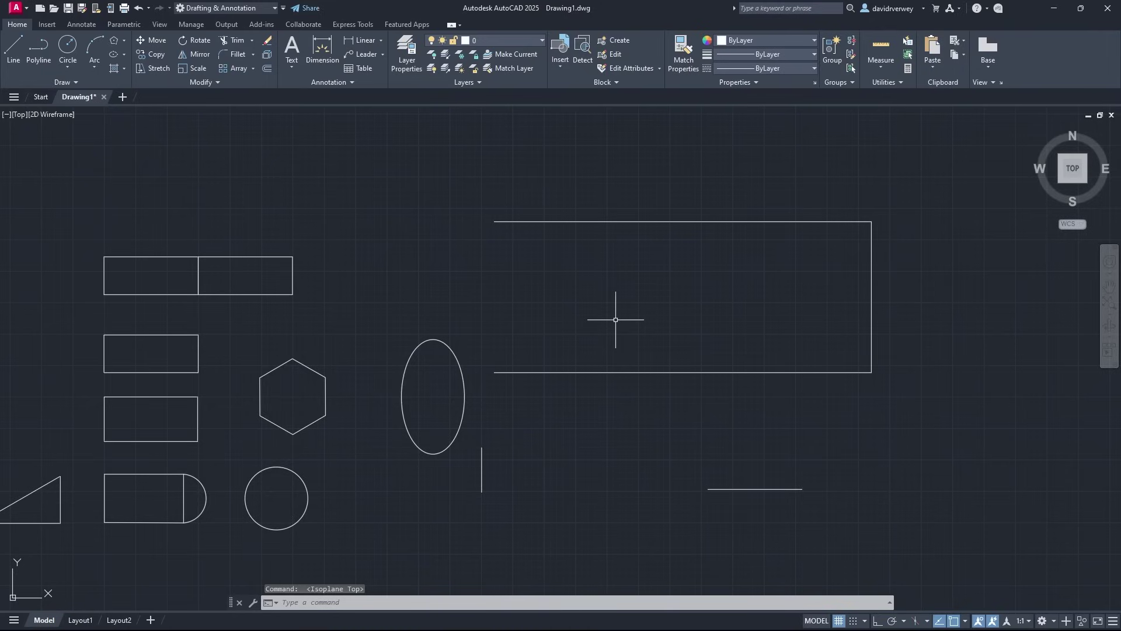
right_click(520, 331)
left_click(514, 305)
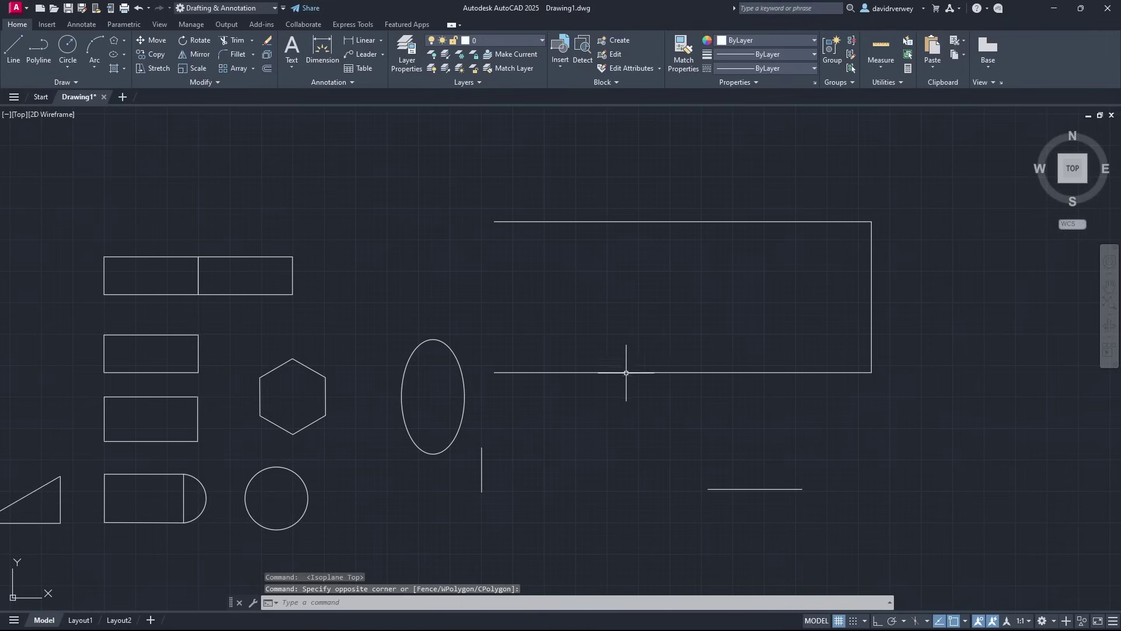
middle_click_drag(659, 374, 706, 296)
middle_click_drag(96, 149, 167, 187)
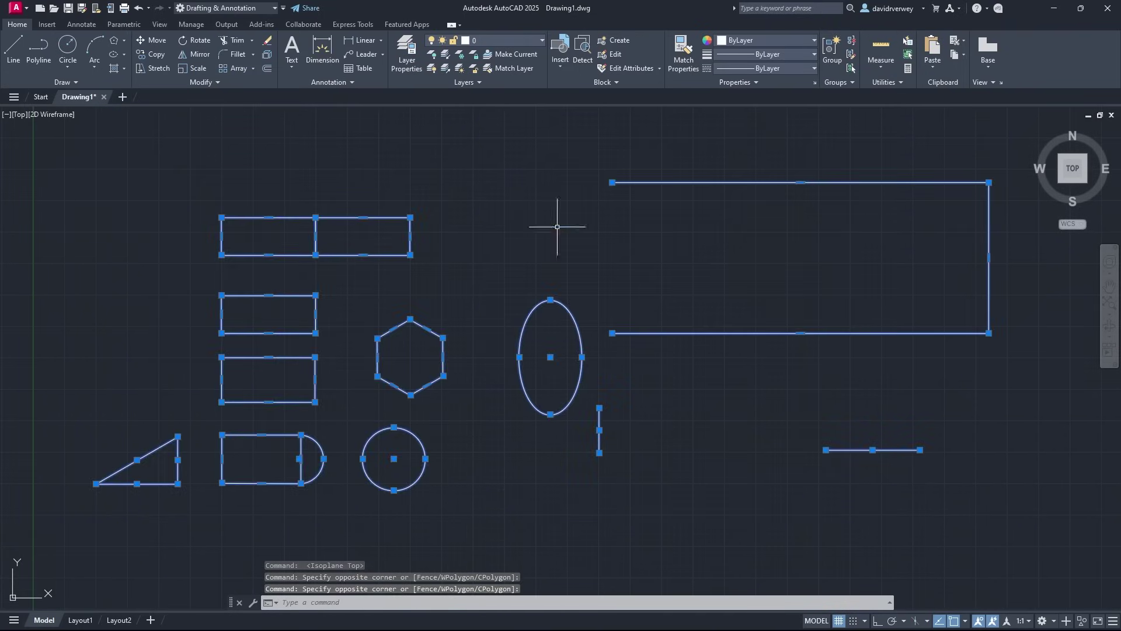
key("Escape")
left_click(989, 484)
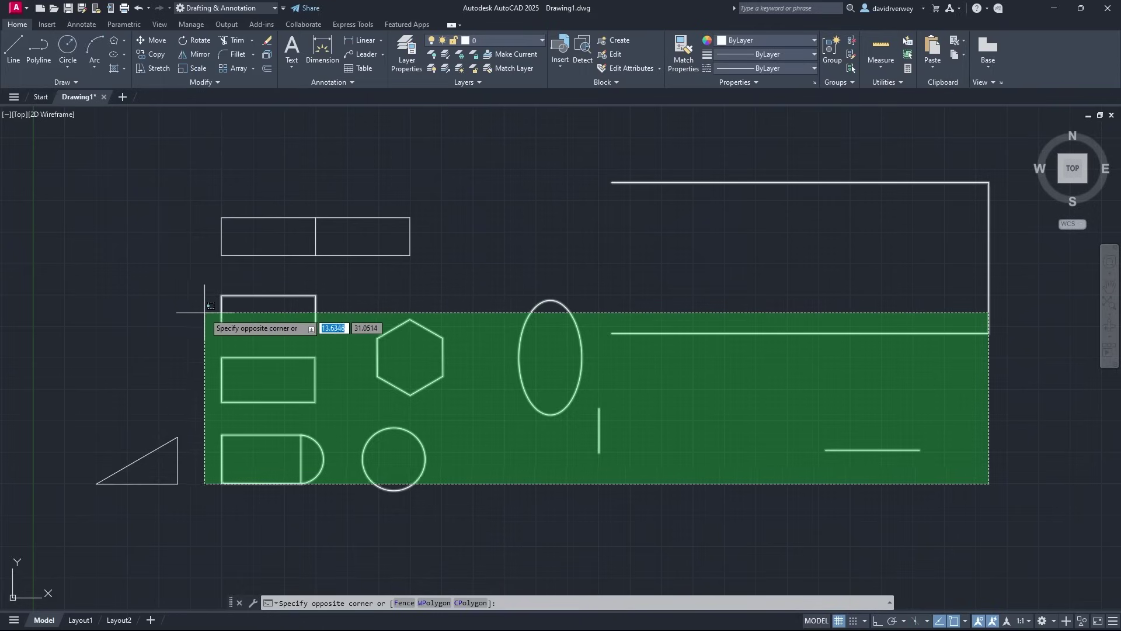
key("Escape")
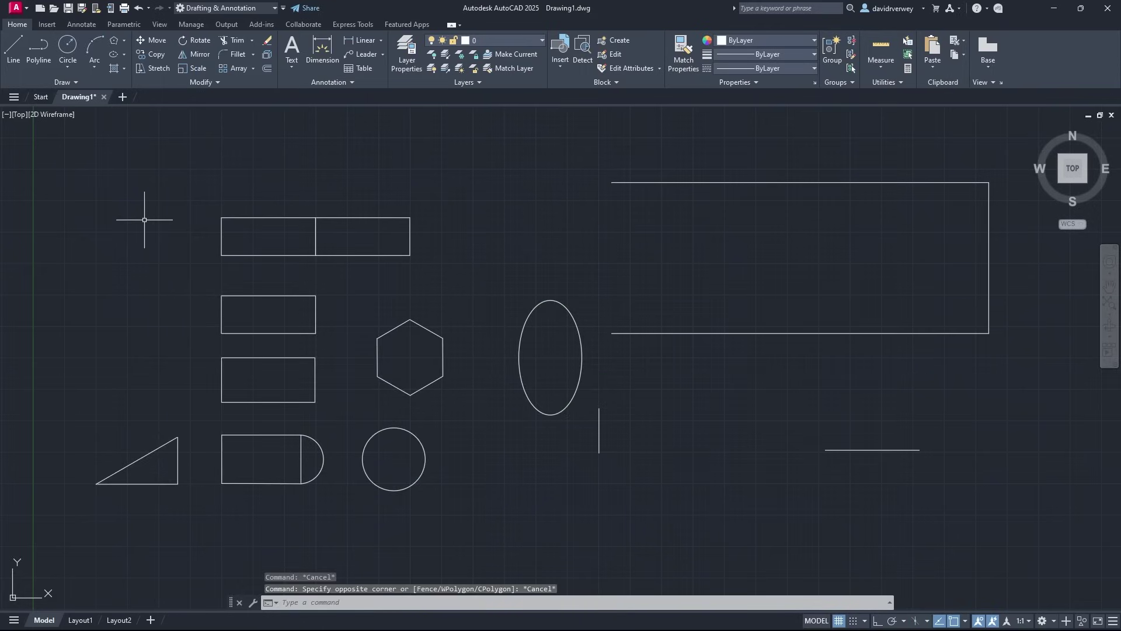
Select all shapes with a window lasso and clear the selection
mouse_move(477, 287)
left_mouse_down()
mouse_move(593, 147)
mouse_move(939, 163)
mouse_move(1010, 189)
mouse_move(1007, 351)
mouse_move(957, 531)
mouse_move(177, 522)
mouse_move(75, 505)
mouse_move(116, 297)
mouse_move(160, 170)
mouse_move(513, 158)
mouse_move(608, 145)
left_mouse_up()
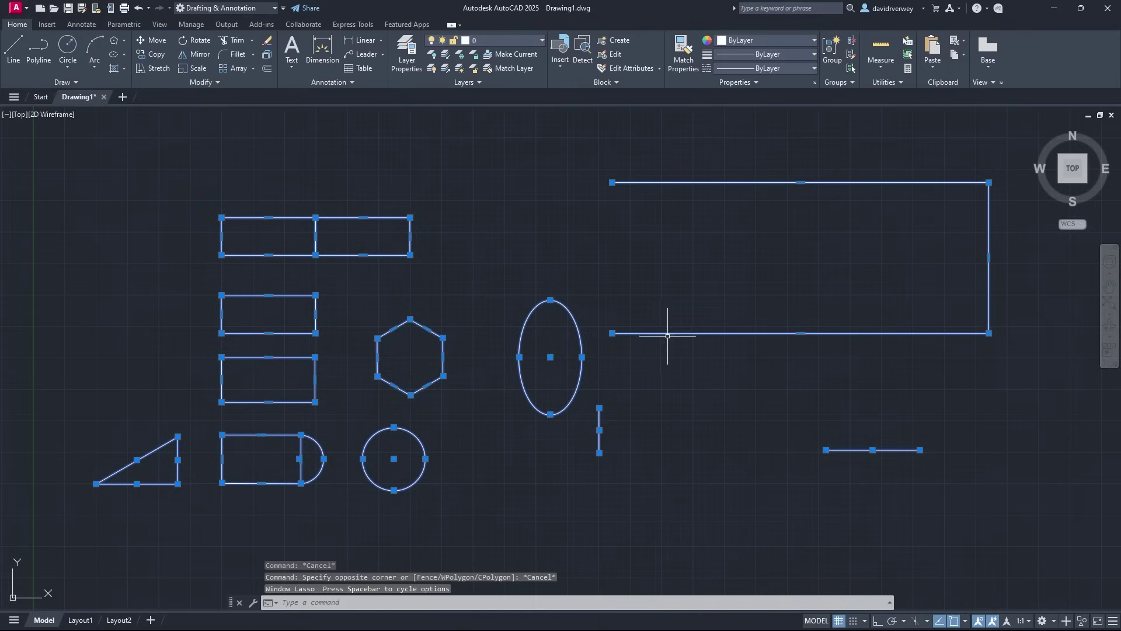
key("Escape")
key("F6")
key("Escape")
key("F5")
Move the two stacked rectangles and the hexagon together straight up, above the divided rectangle, using the hexagon's center as base point
middle_click_drag(476, 285, 527, 299)
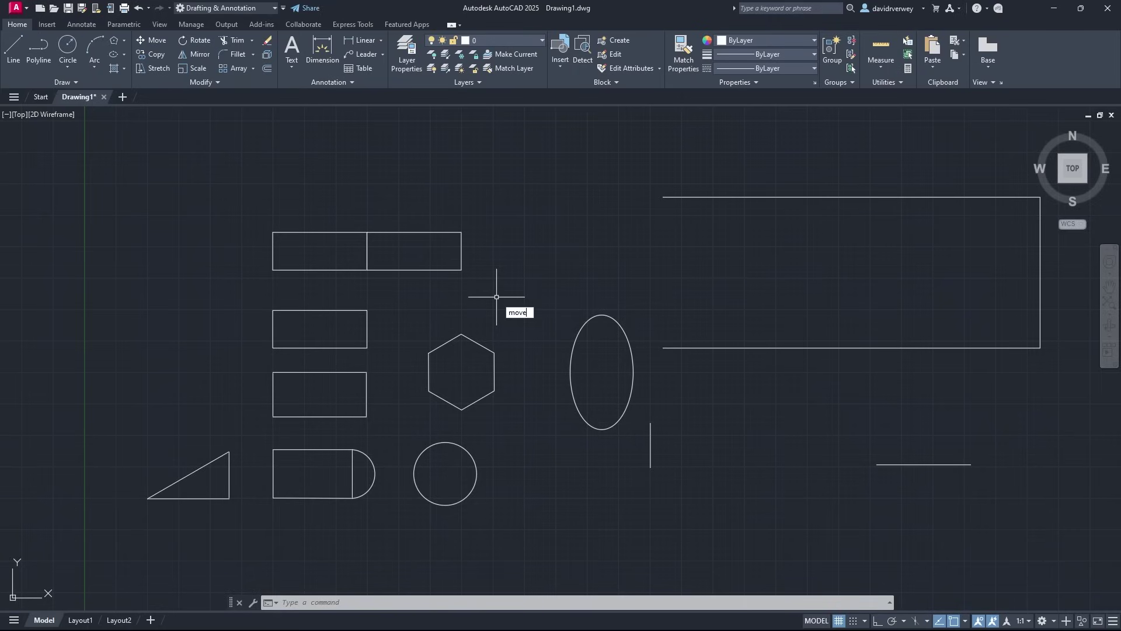
key("Return")
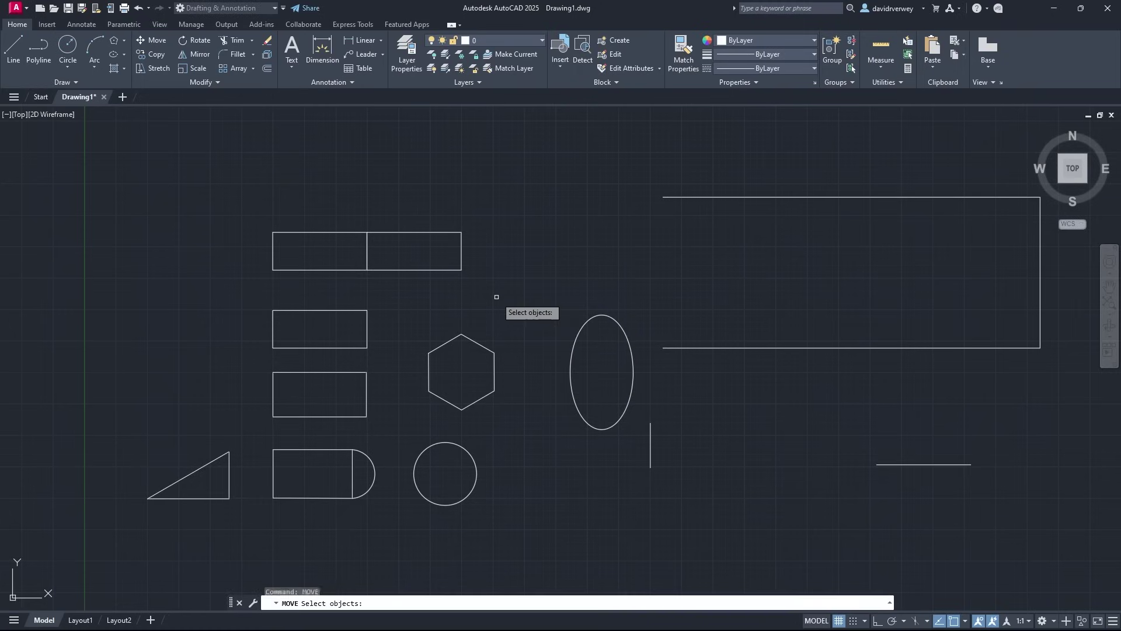
left_click(366, 325)
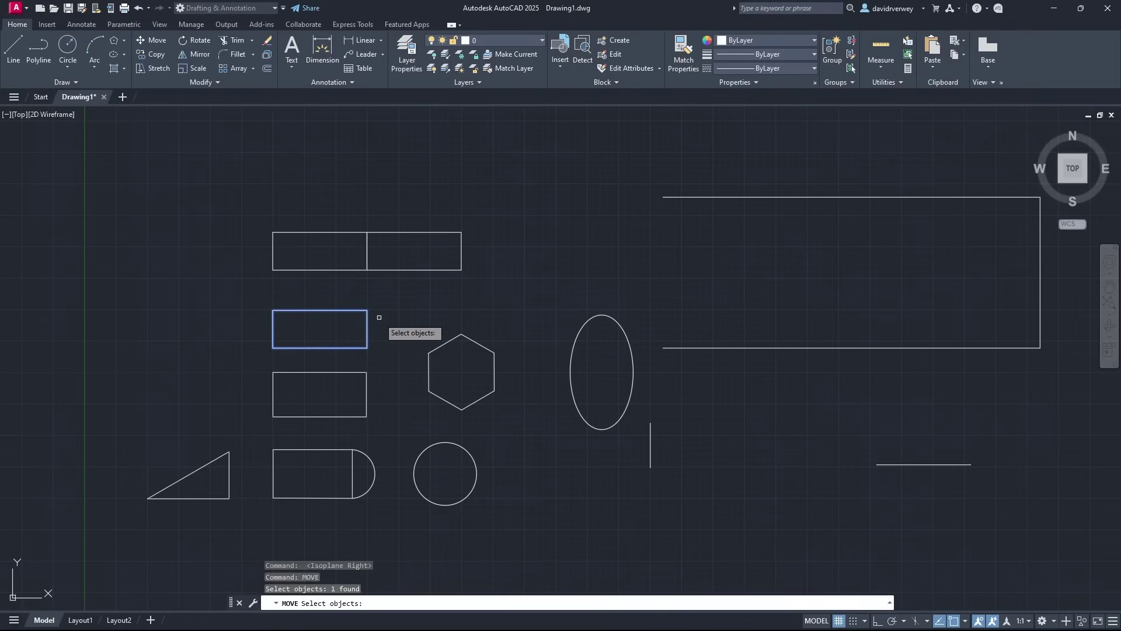
left_click(365, 396)
left_click(433, 395)
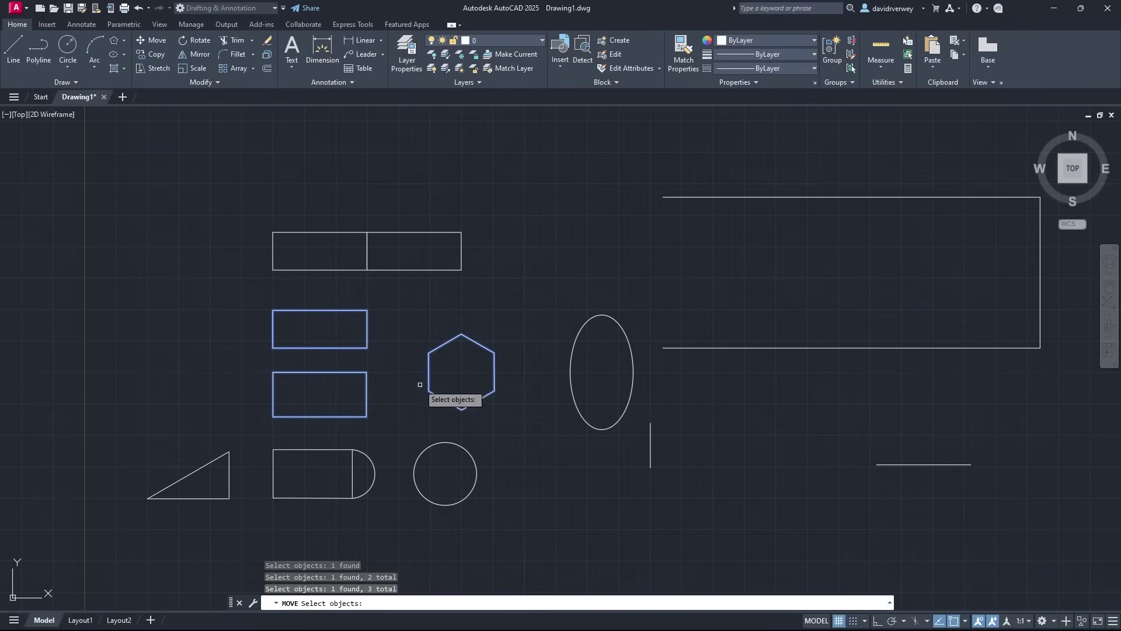
key("Return")
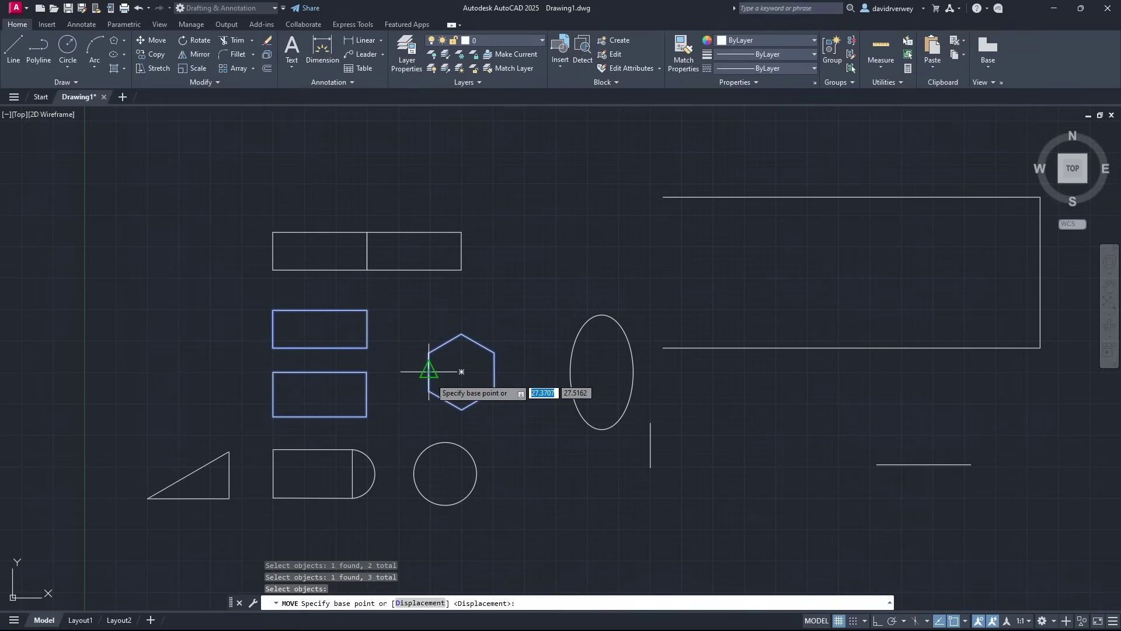
left_click(461, 372)
middle_click_drag(464, 228, 506, 413)
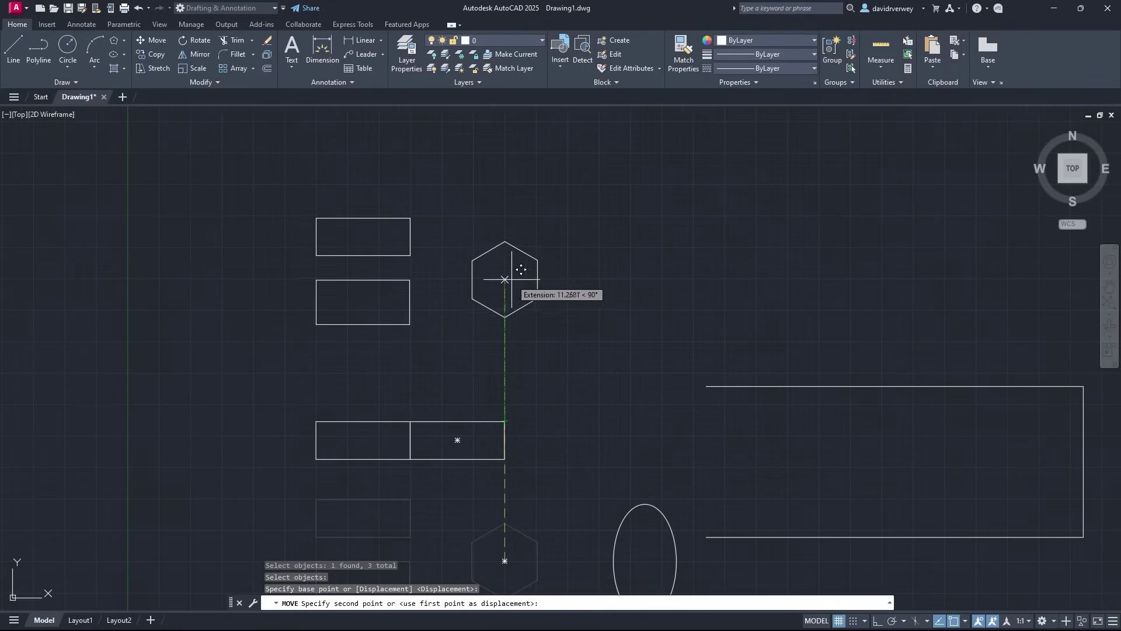
left_click(512, 267)
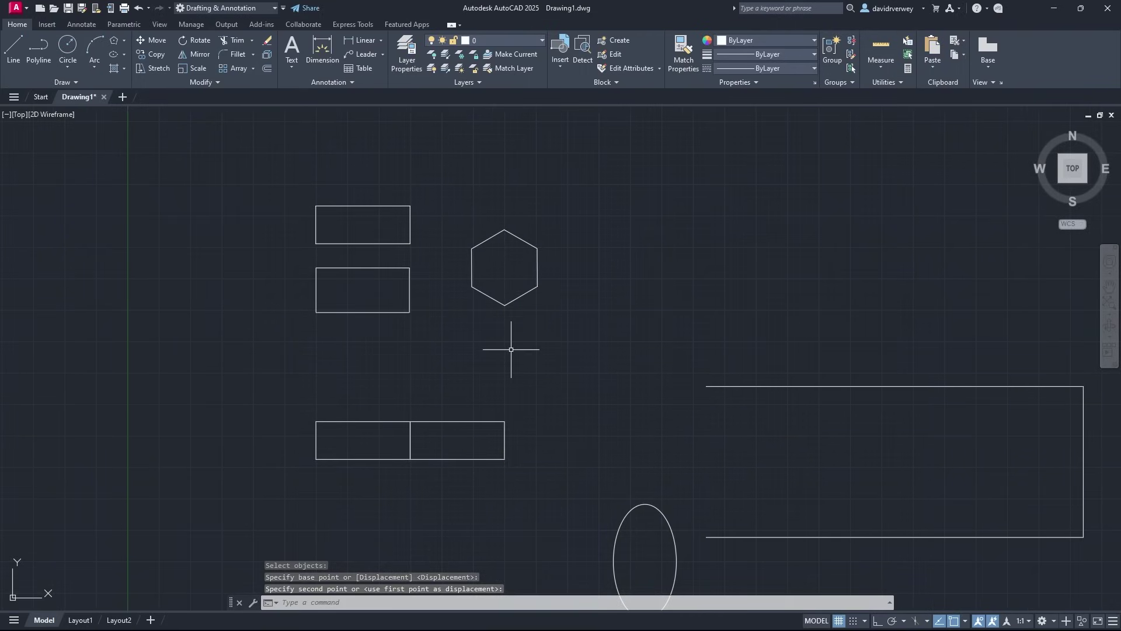
Rotate the two stacked rectangles a quarter turn clockwise about the upper rectangle's geometric center
left_click(589, 351)
key("Escape")
left_click(433, 336)
left_click(261, 159)
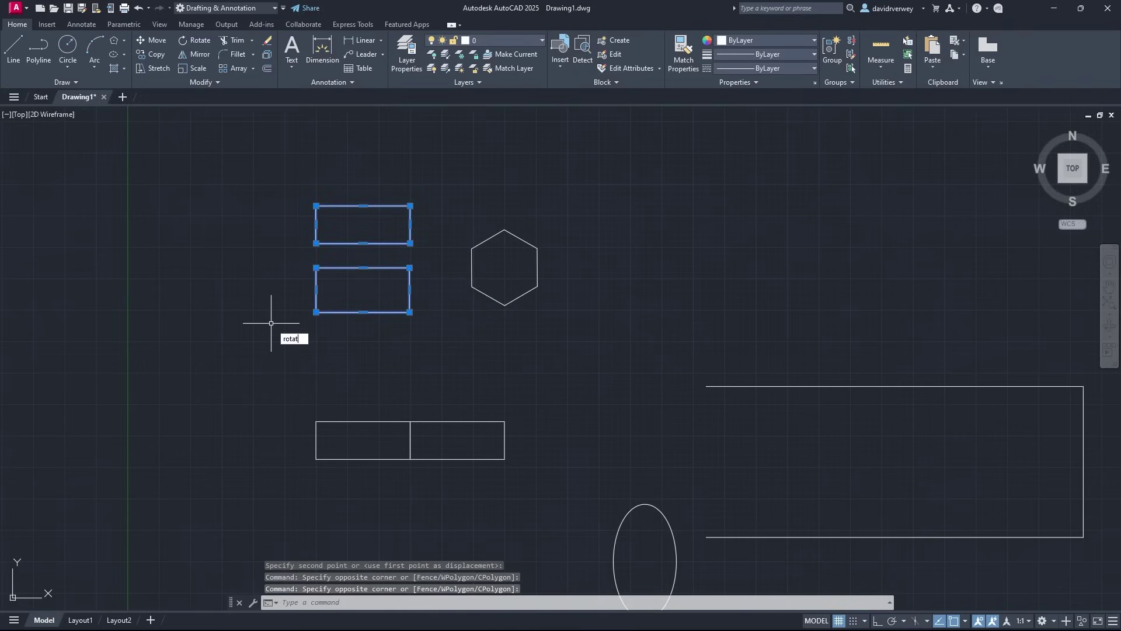
type("rotate")
key("Return")
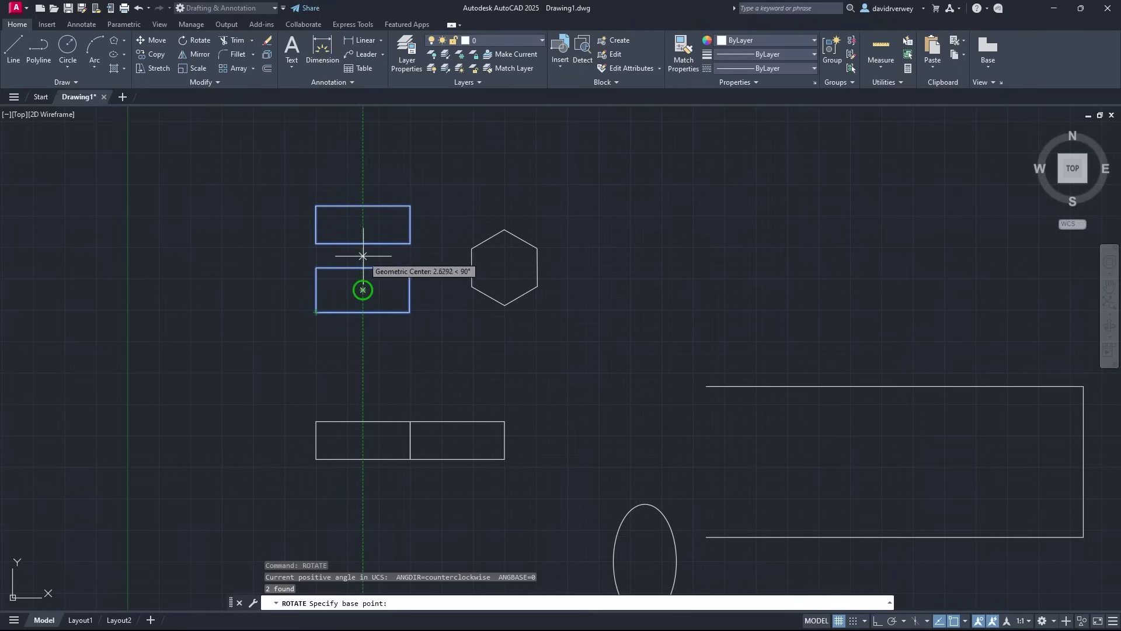
left_click(362, 225)
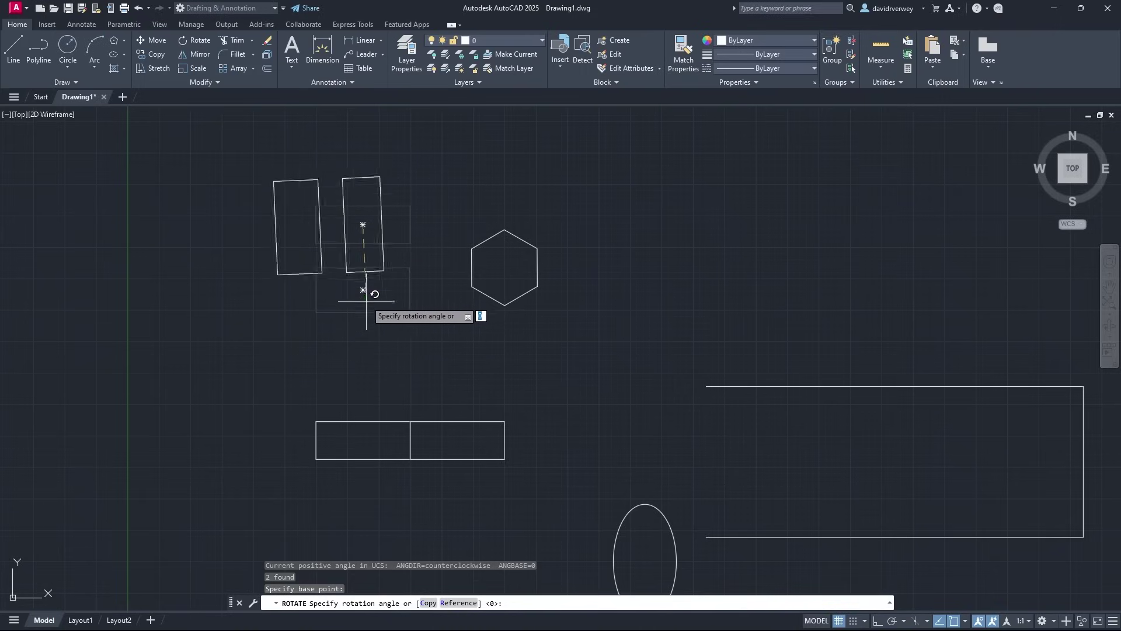
left_click(363, 334)
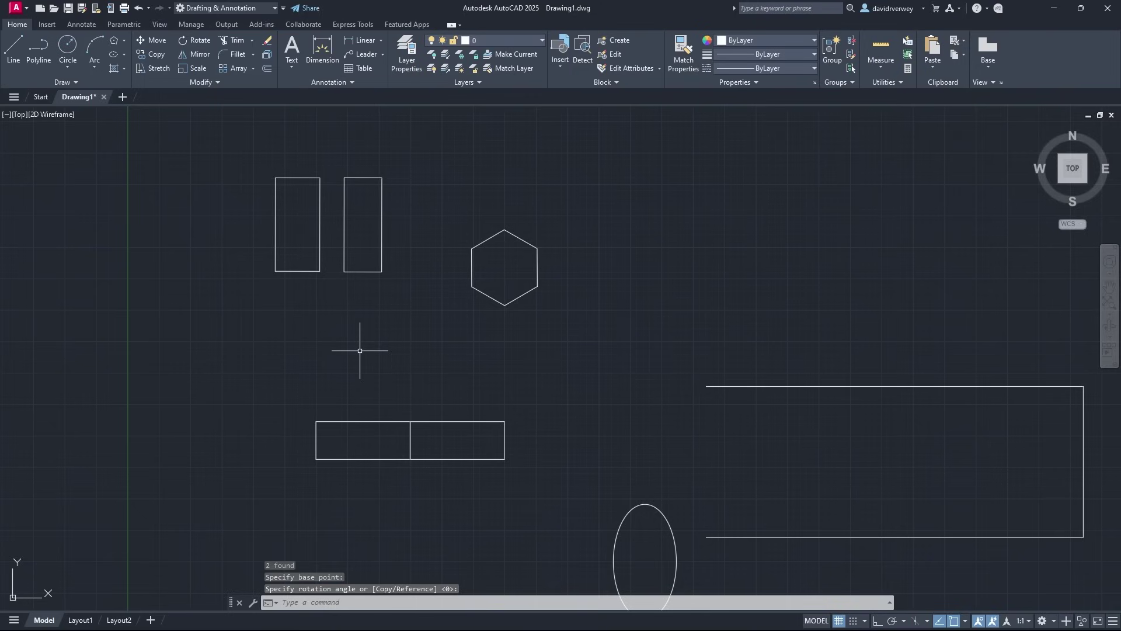
Pan around the drawing to view all the shapes, trying the Pan tool as well
middle_click_drag(360, 351, 249, 228)
key("F5")
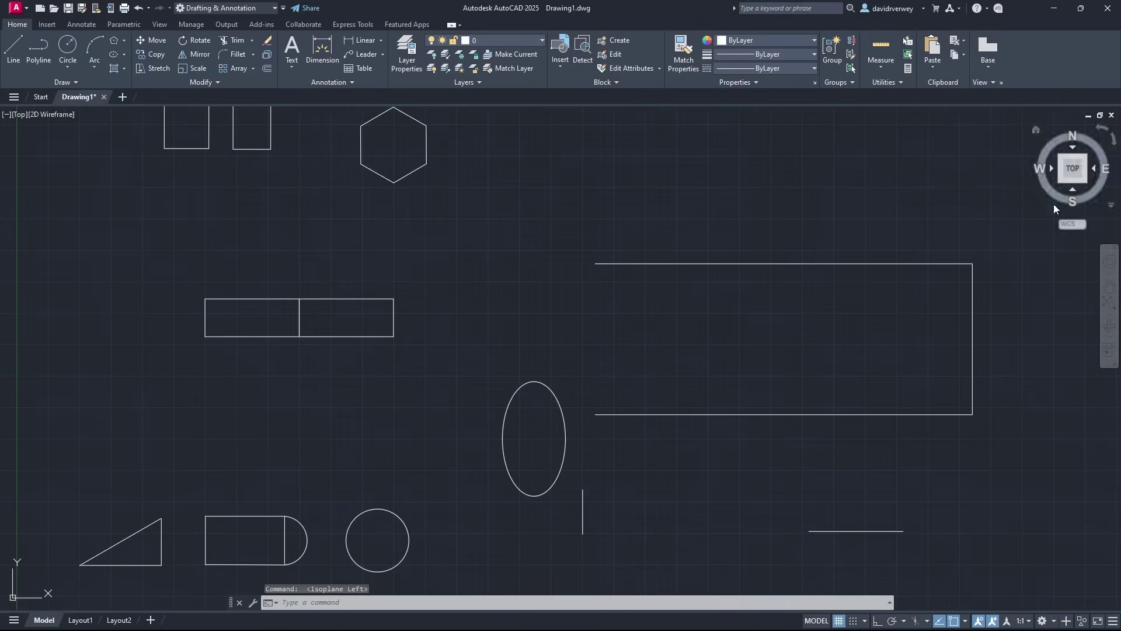
middle_click_drag(593, 233, 608, 312)
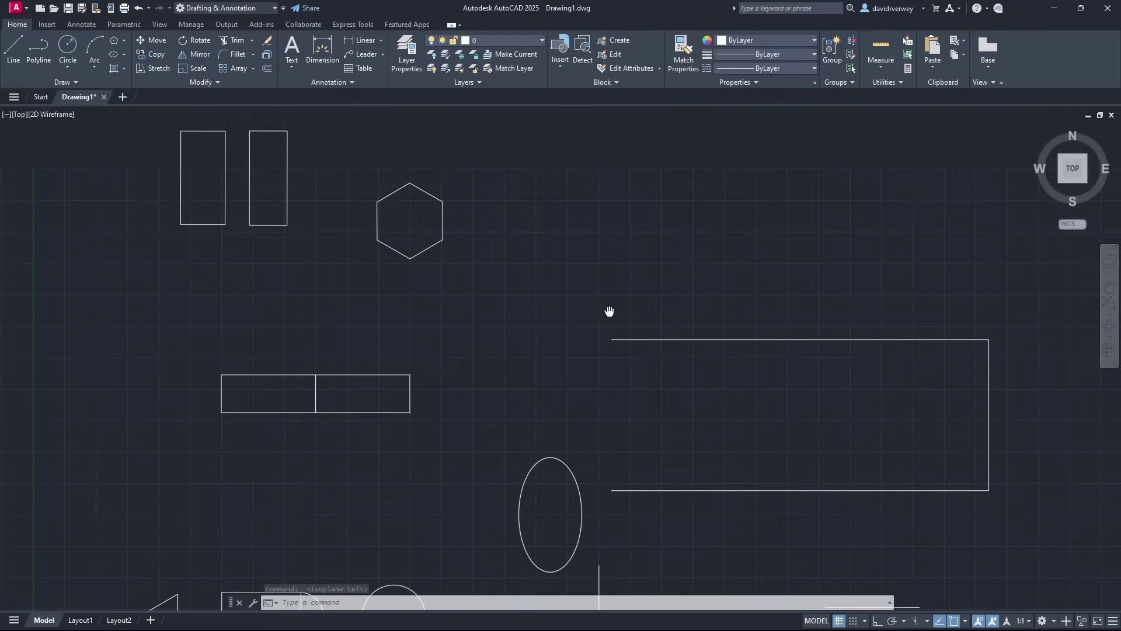
left_click(1109, 287)
mouse_move(526, 285)
left_mouse_down()
mouse_move(641, 205)
mouse_move(633, 396)
mouse_move(524, 272)
left_mouse_up()
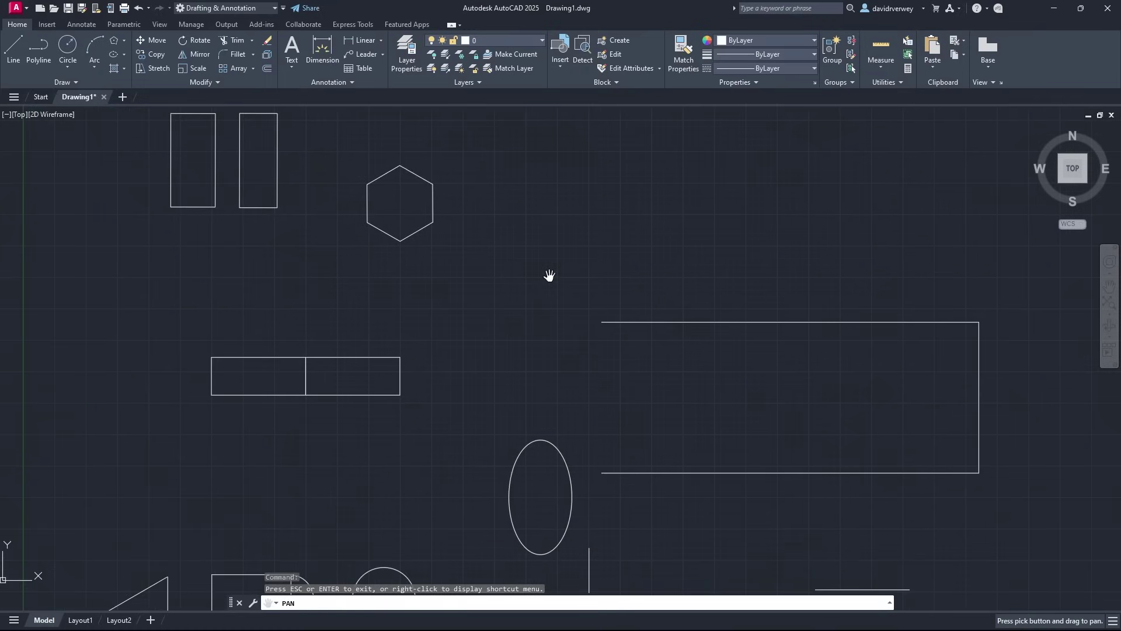
key("Escape")
mouse_move(544, 277)
middle_mouse_down()
mouse_move(618, 443)
mouse_move(560, 168)
mouse_move(709, 372)
middle_mouse_up()
mouse_move(803, 451)
middle_mouse_down()
mouse_move(854, 474)
mouse_move(573, 220)
mouse_move(396, 298)
mouse_move(345, 340)
mouse_move(658, 377)
mouse_move(668, 400)
mouse_move(691, 410)
mouse_move(591, 356)
middle_mouse_up()
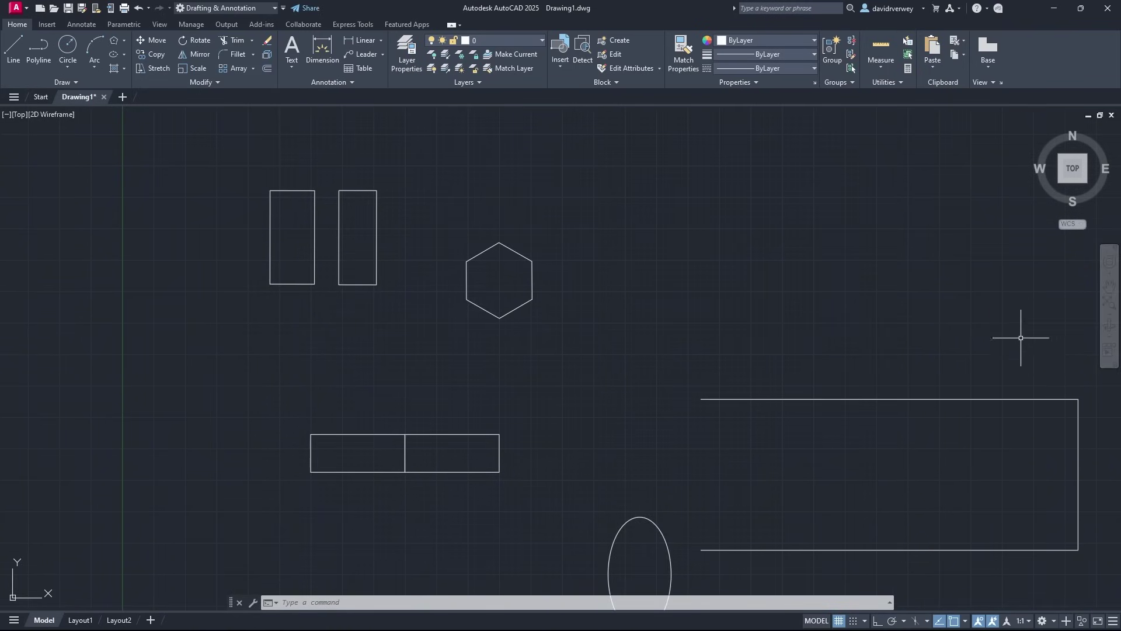
Turn the top view in 90-degree increments through a full revolution, back to north up
key("ctrl+z")
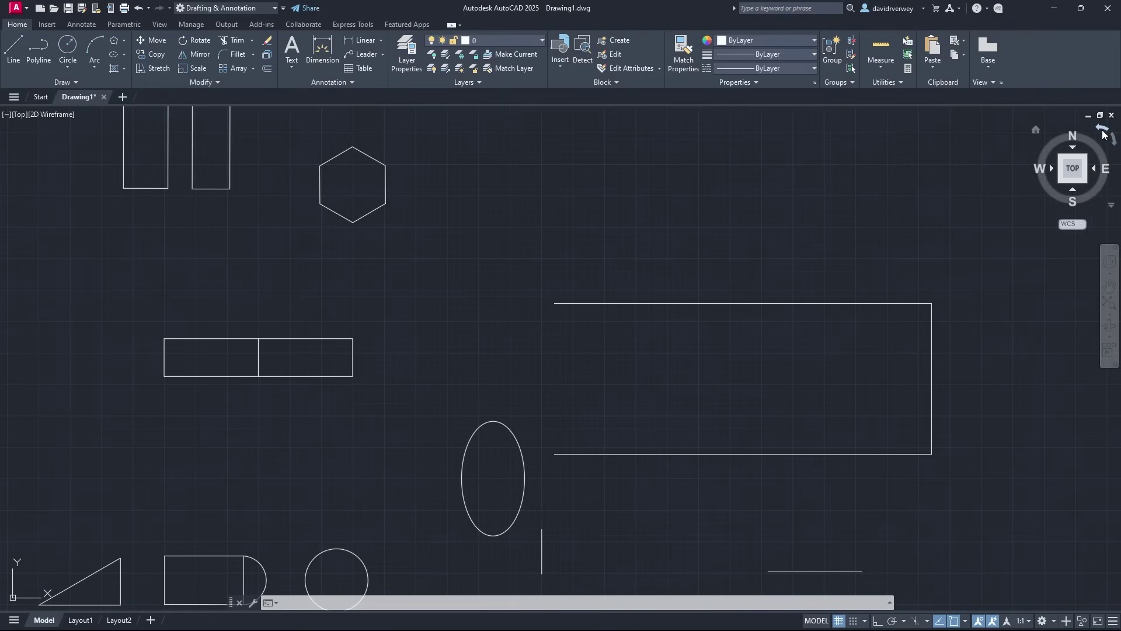
left_click(1103, 134)
left_click(1104, 133)
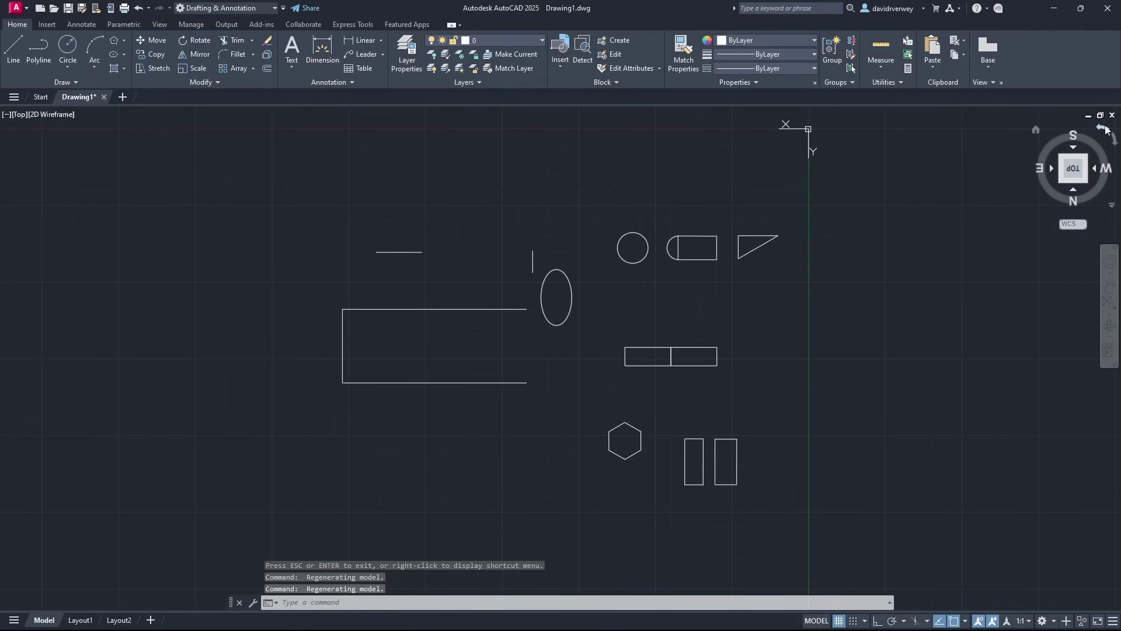
left_click(1101, 129)
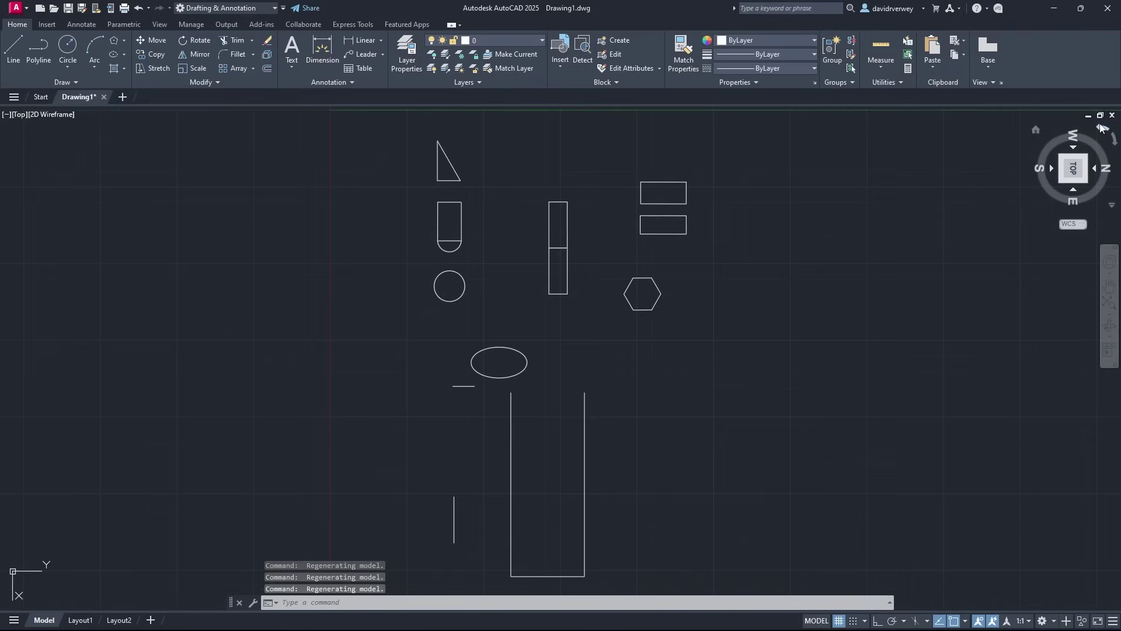
left_click(1101, 129)
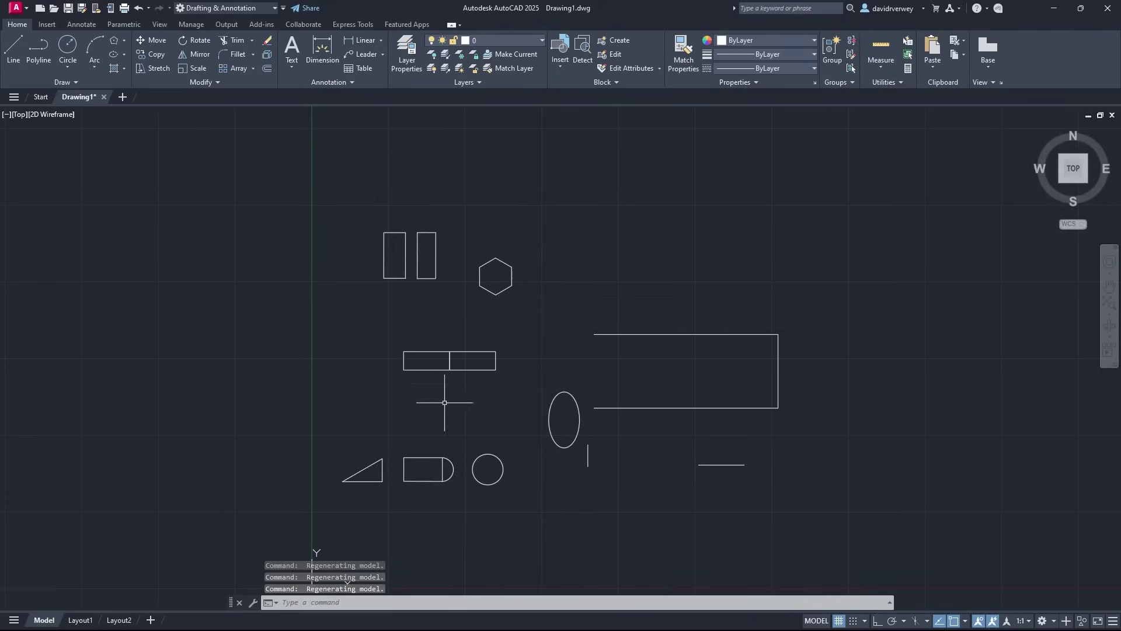
middle_click_drag(901, 282, 900, 228)
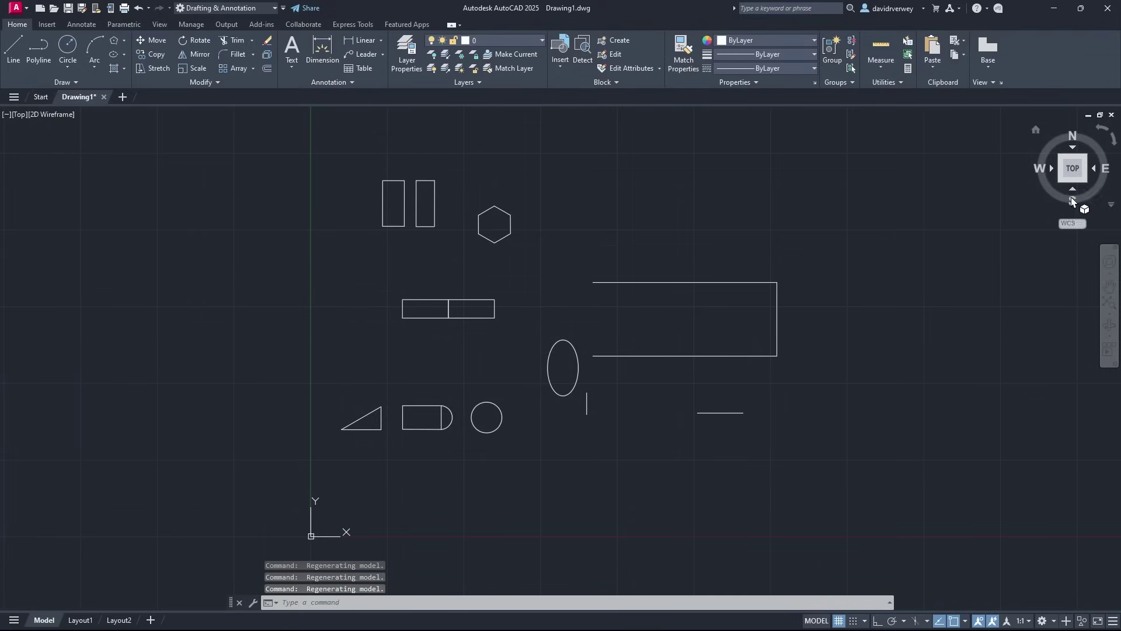
View the drawing from the left, front and SE Isometric directions, ending in the SW Isometric view
left_click(1052, 168)
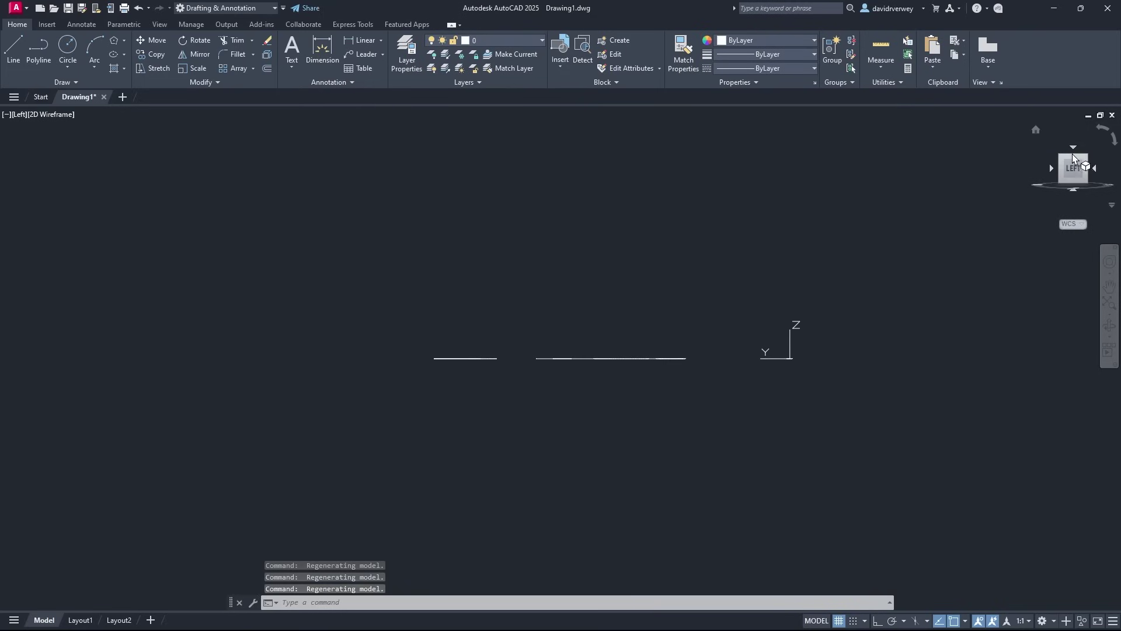
left_click(1083, 161)
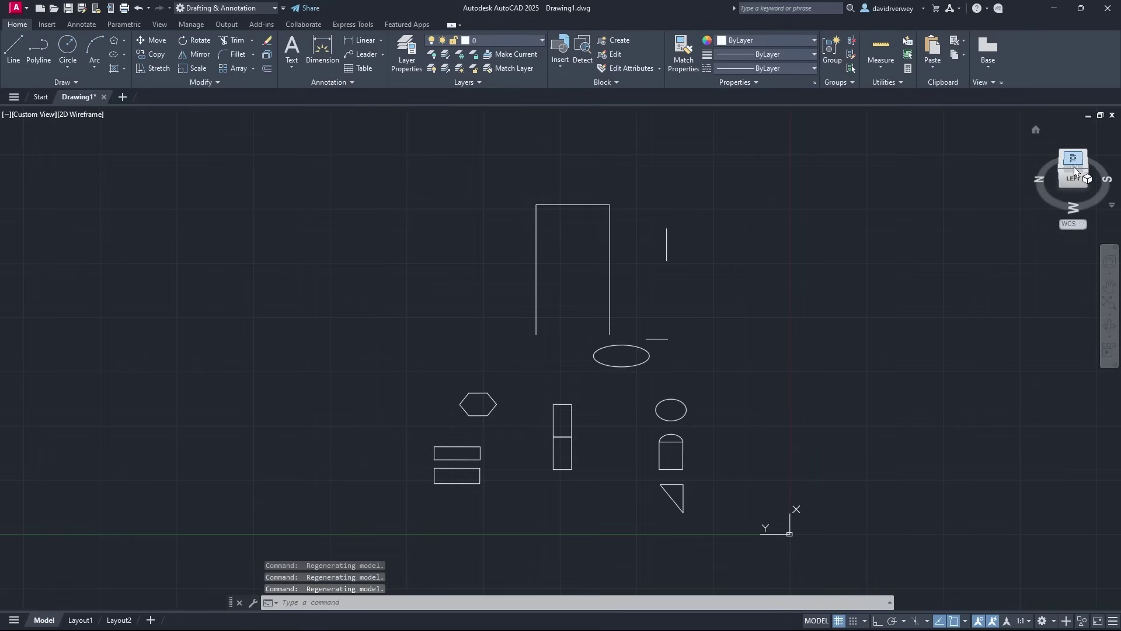
left_click(1086, 169)
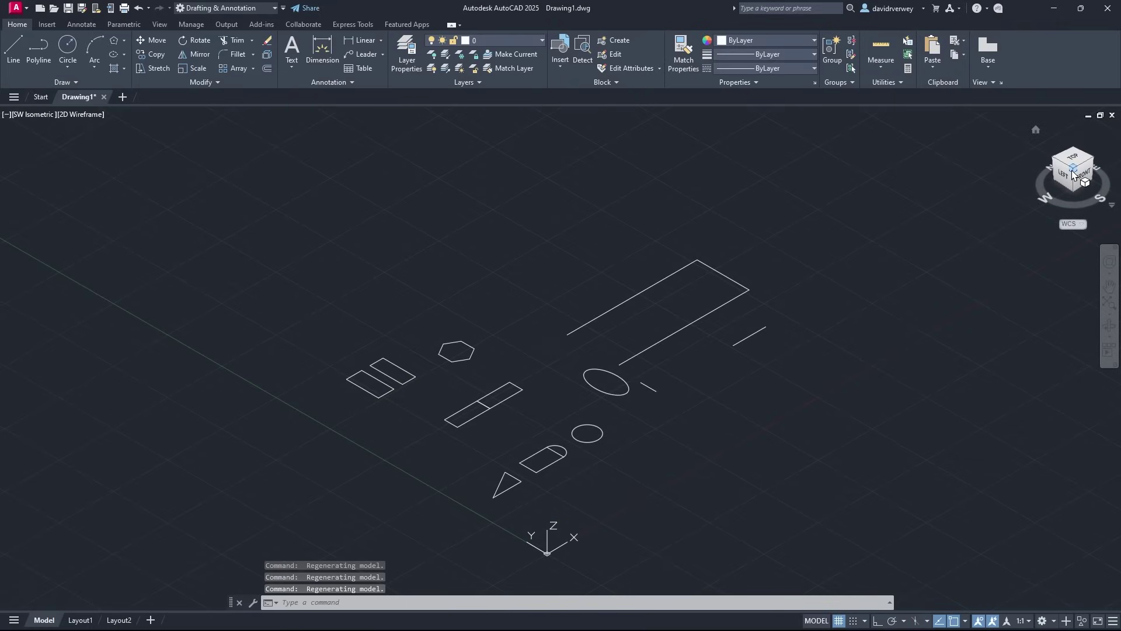
left_click(1079, 175)
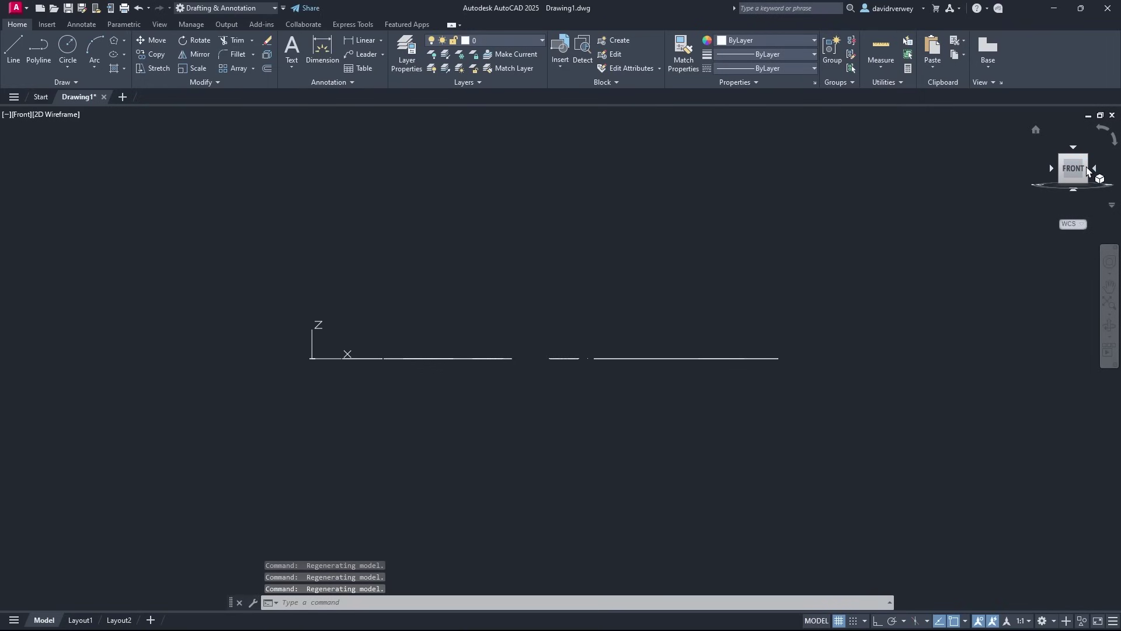
left_click(1088, 170)
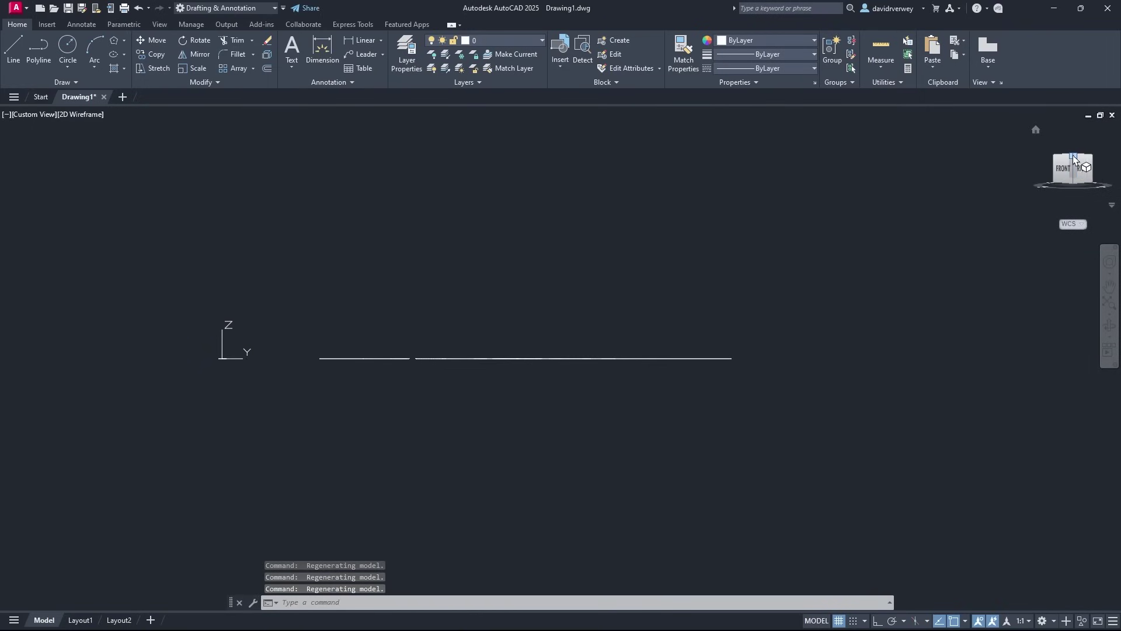
left_click(1074, 156)
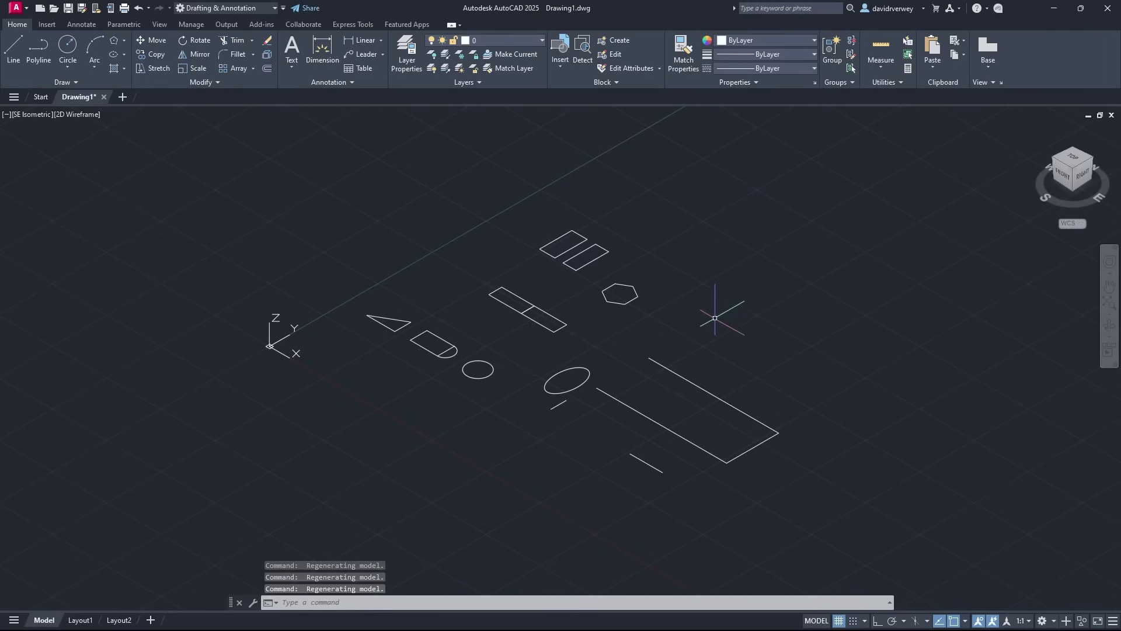
left_click(1055, 163)
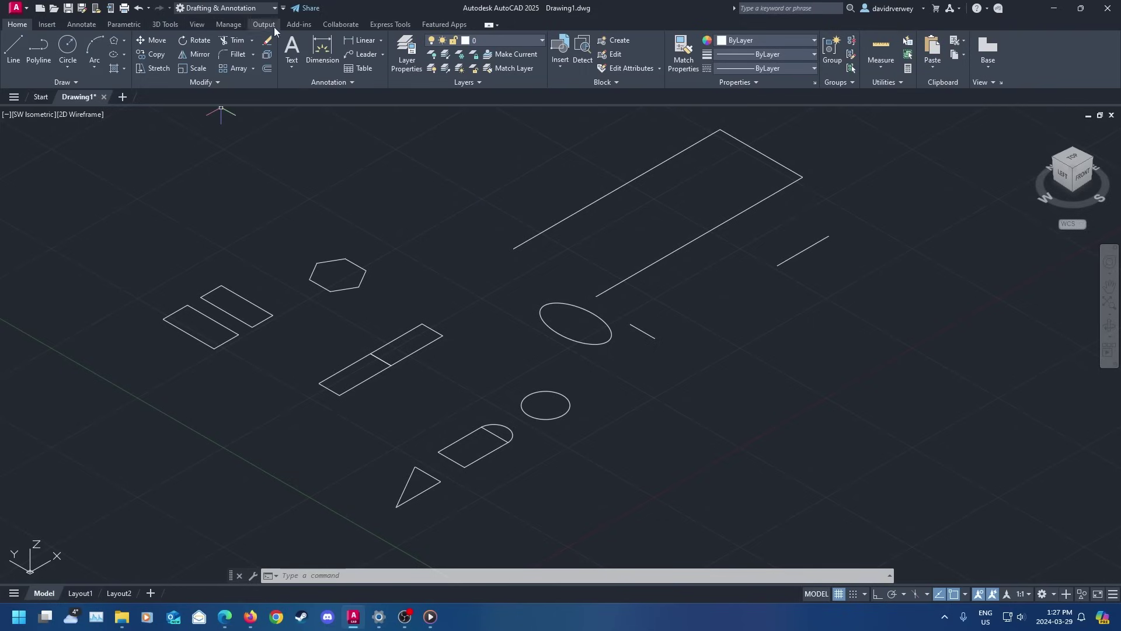
Check that 3D Tools is among the shown ribbon tabs and display its modeling commands
right_click(508, 26)
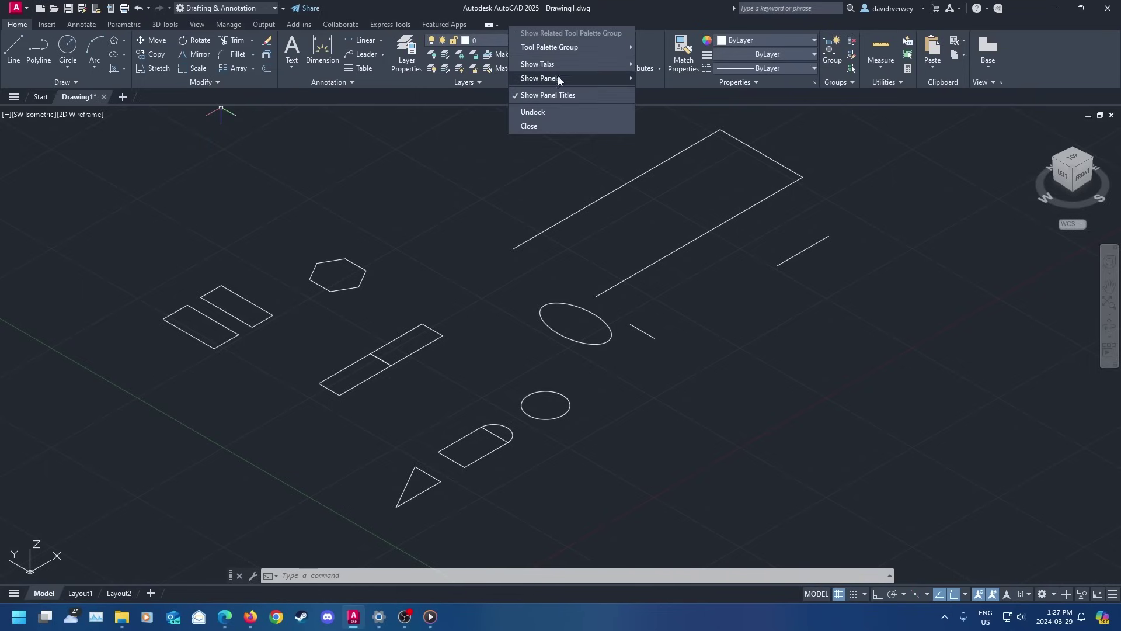
mouse_move(576, 65)
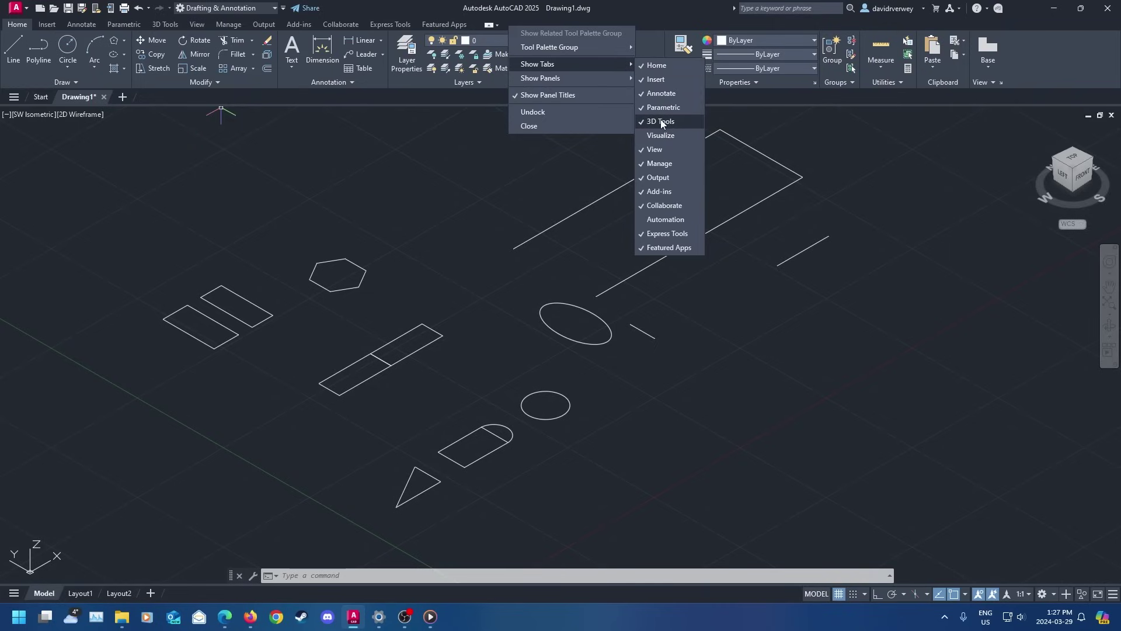
left_click(579, 180)
left_click(170, 25)
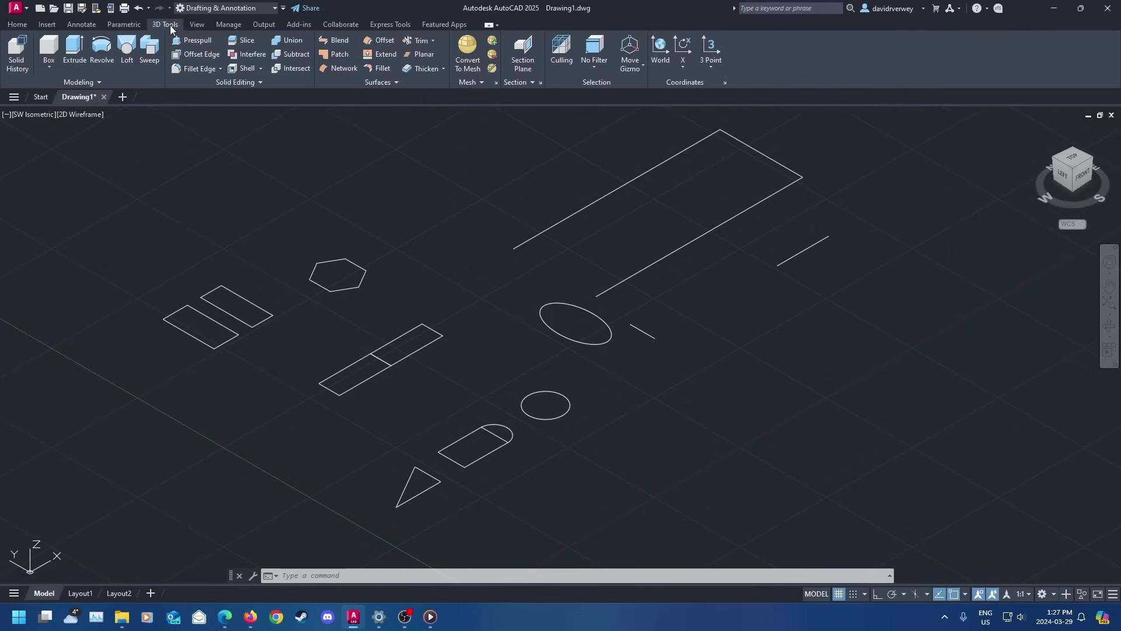
Look over the available workspaces and the list of solid primitives for 3D modeling
left_click(274, 9)
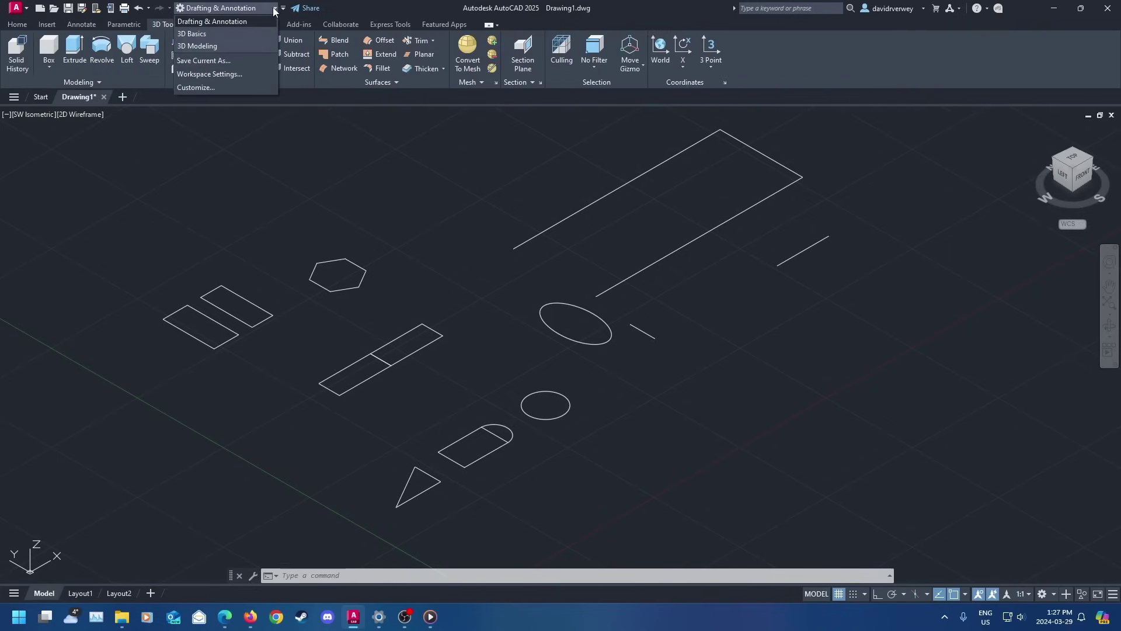
left_click(237, 48)
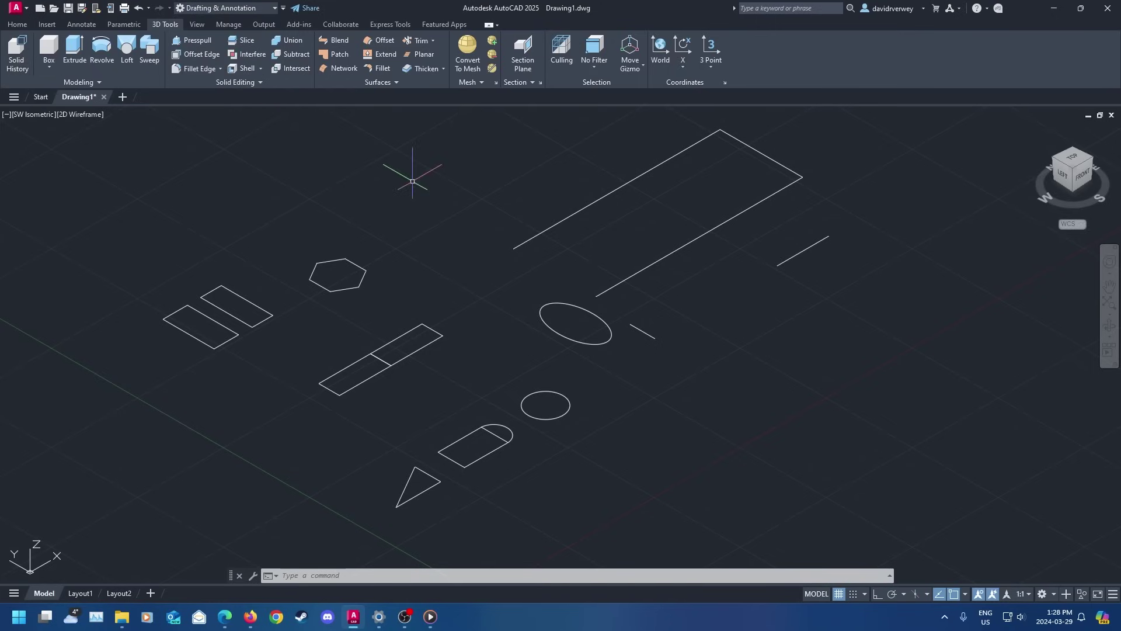
middle_click_drag(443, 217, 479, 225)
key("F5")
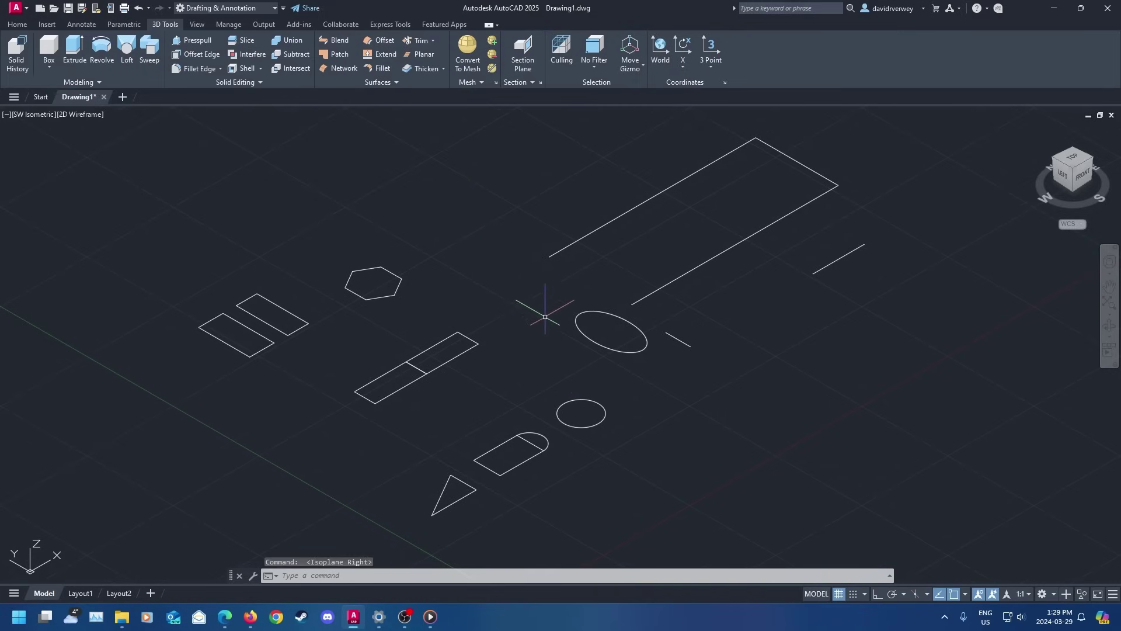
left_click(49, 68)
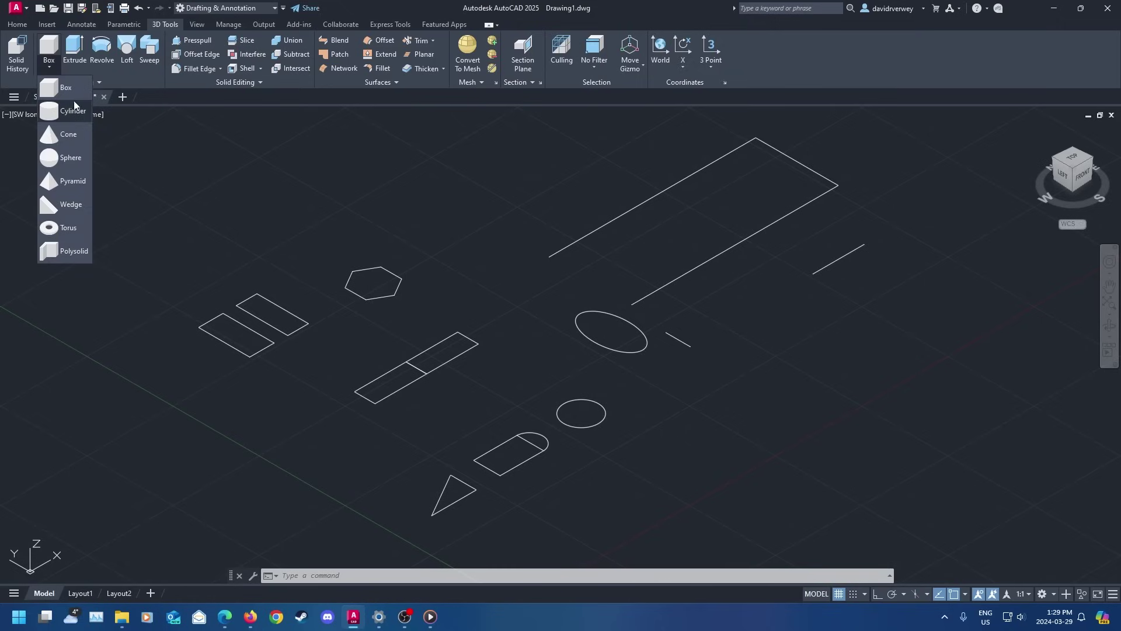
left_click(200, 203)
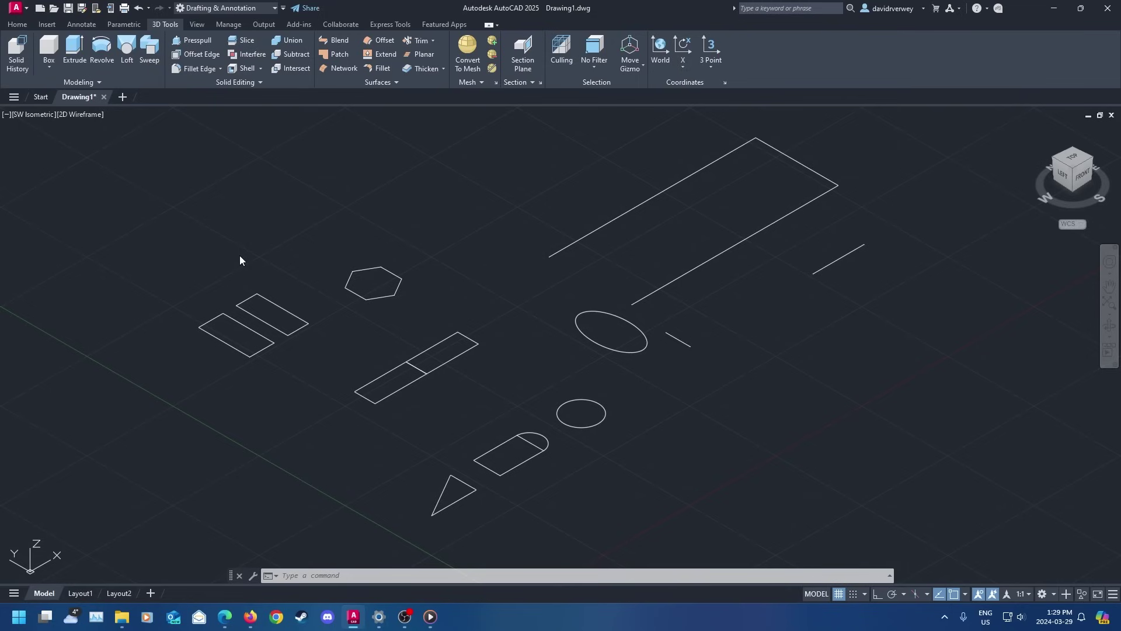
Create a solid box 10 by 10 with a height of 10 beside the two small parallel rectangles
middle_click_drag(240, 260, 354, 349)
left_click(49, 48)
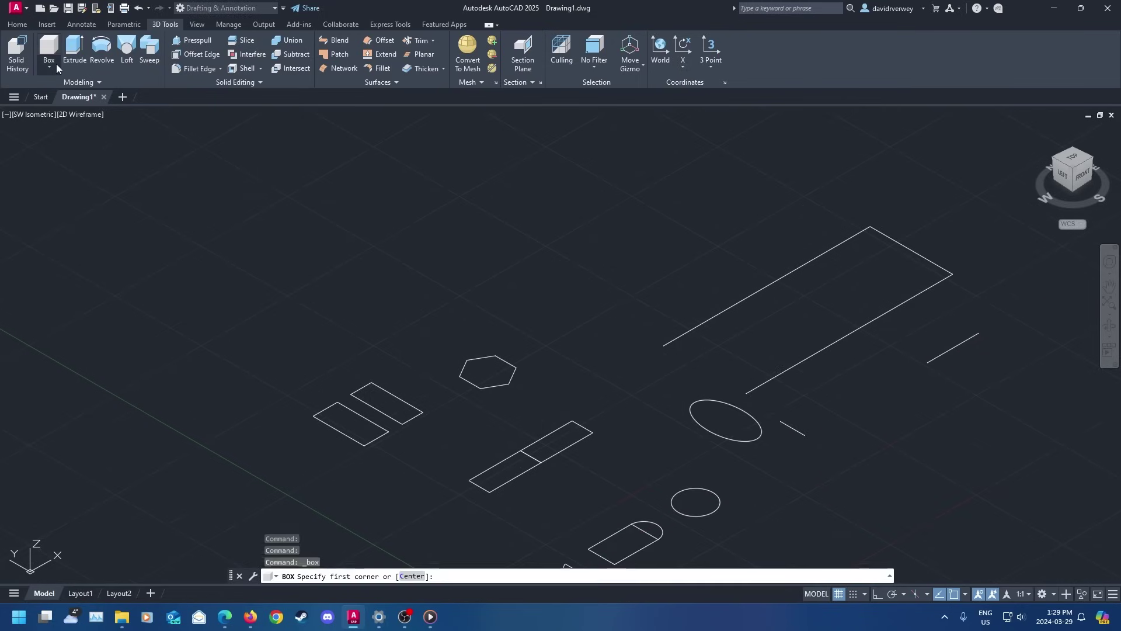
left_click(287, 395)
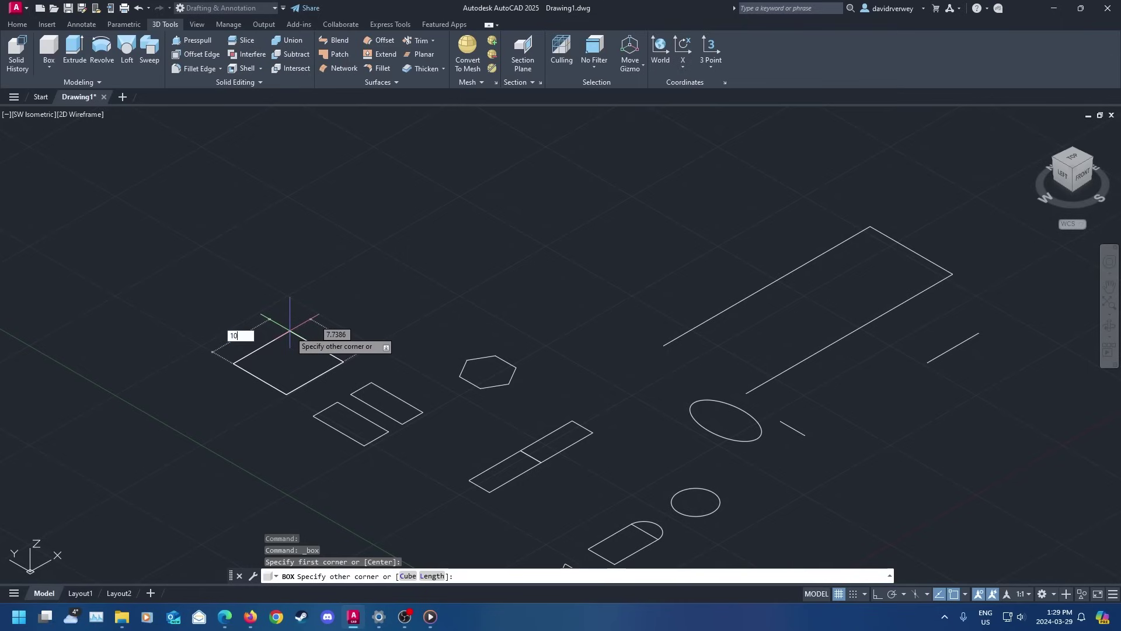
key("Tab")
type("10")
key("Return")
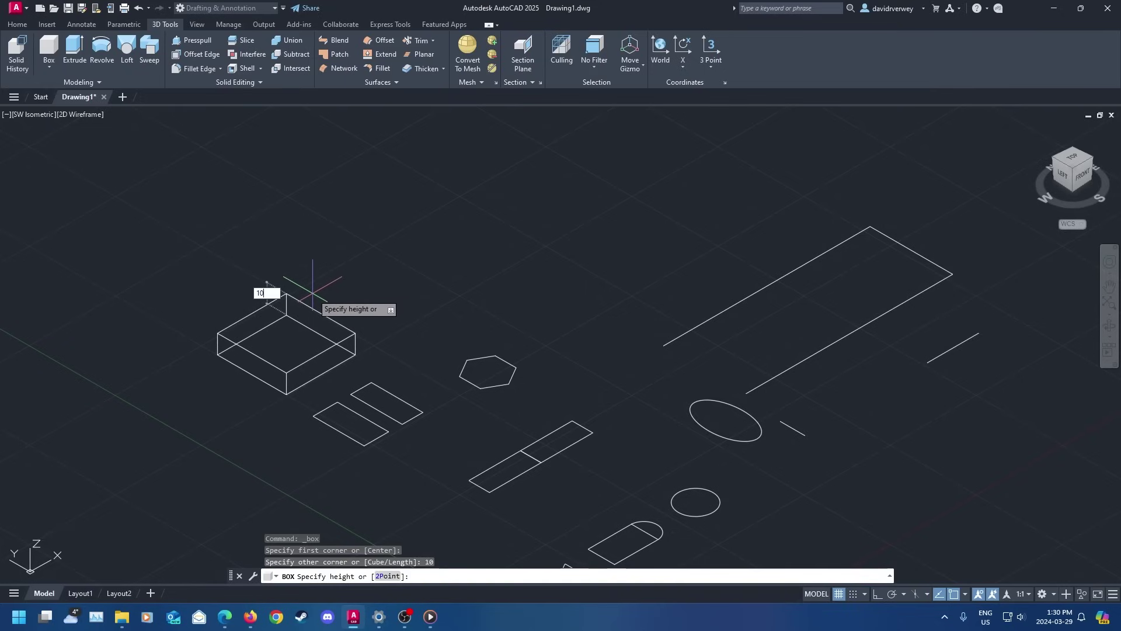
key("Return")
Create a cylinder with a base radius of about 3.7 and a height of 2.5 between the box and the hexagon
middle_click_drag(469, 292, 398, 275)
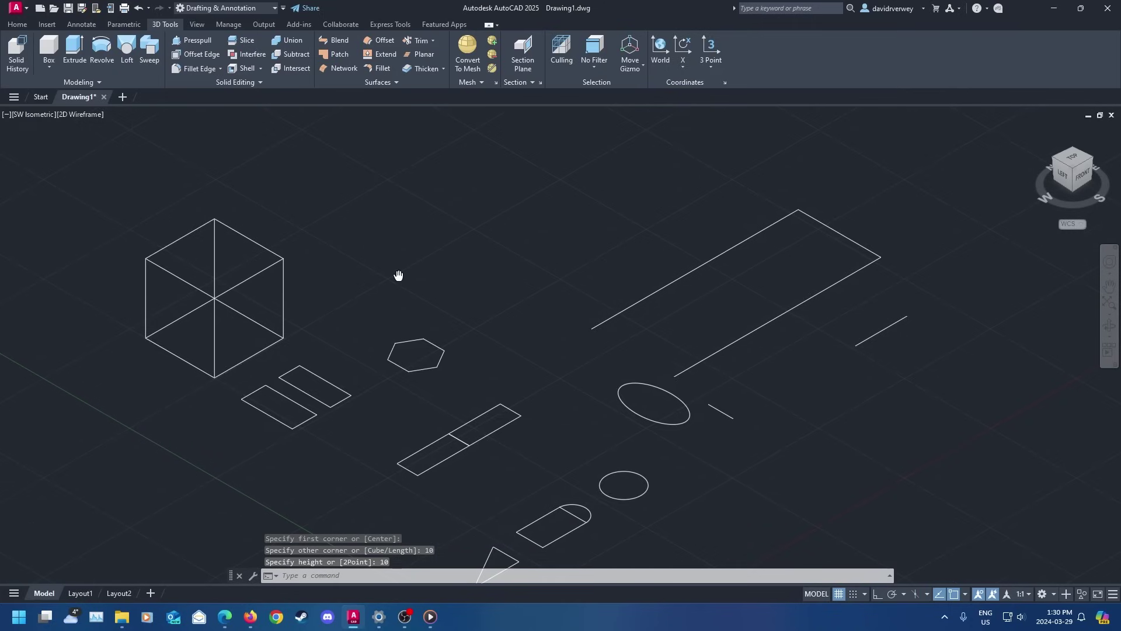
left_click(49, 66)
left_click(64, 110)
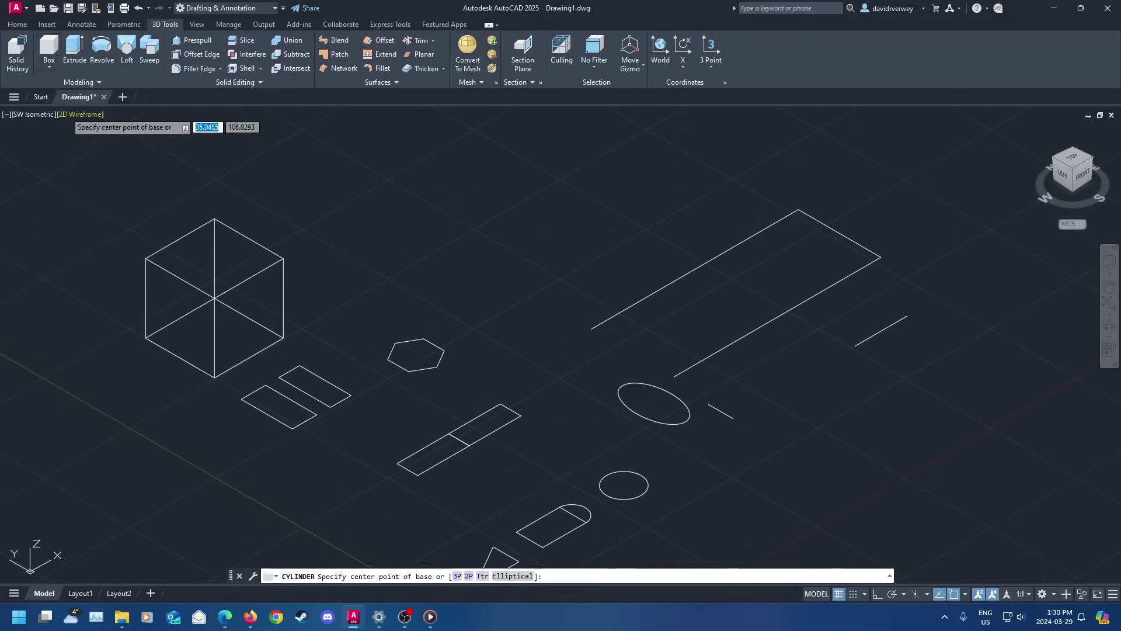
left_click(383, 268)
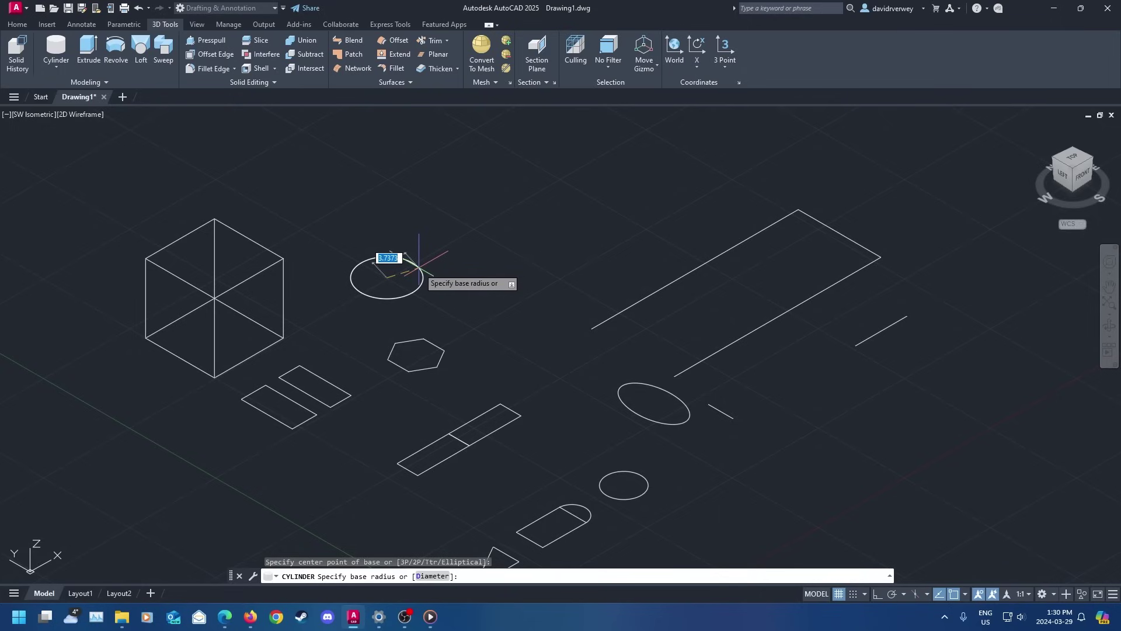
left_click(419, 268)
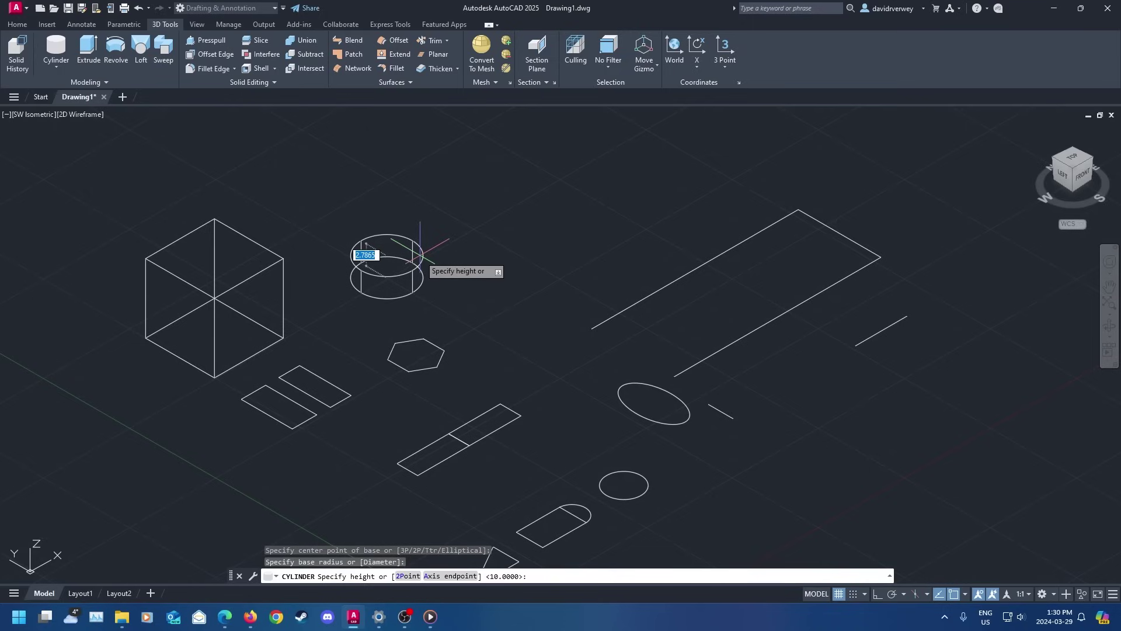
type("2.5")
key("Return")
middle_click_drag(499, 287, 440, 250)
left_click(56, 66)
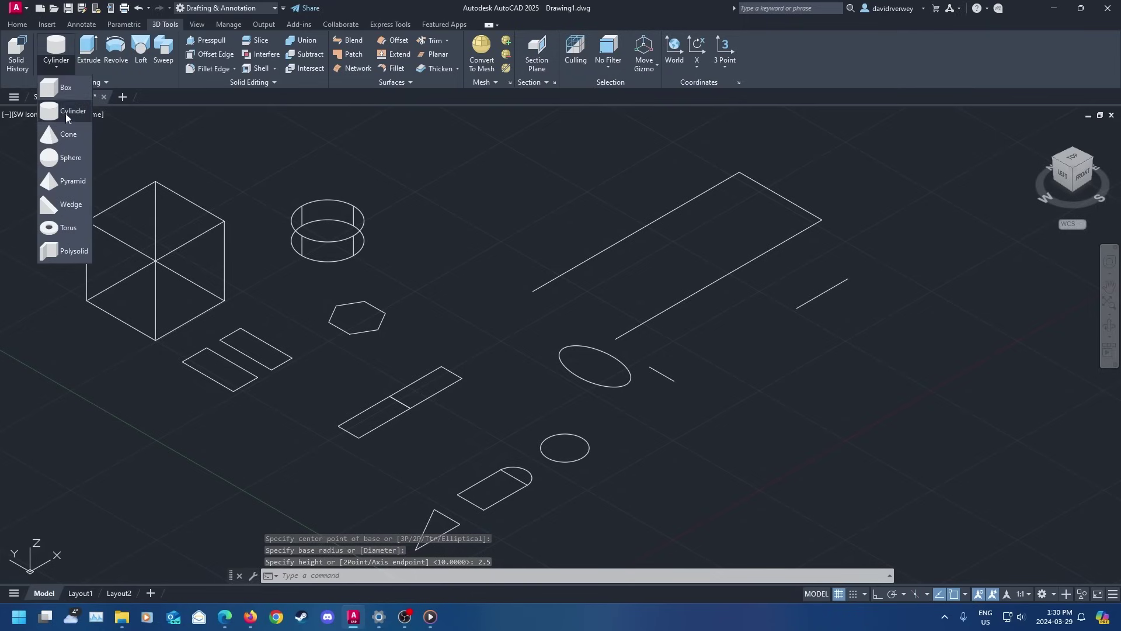
left_click(61, 67)
middle_click_drag(457, 328, 440, 328)
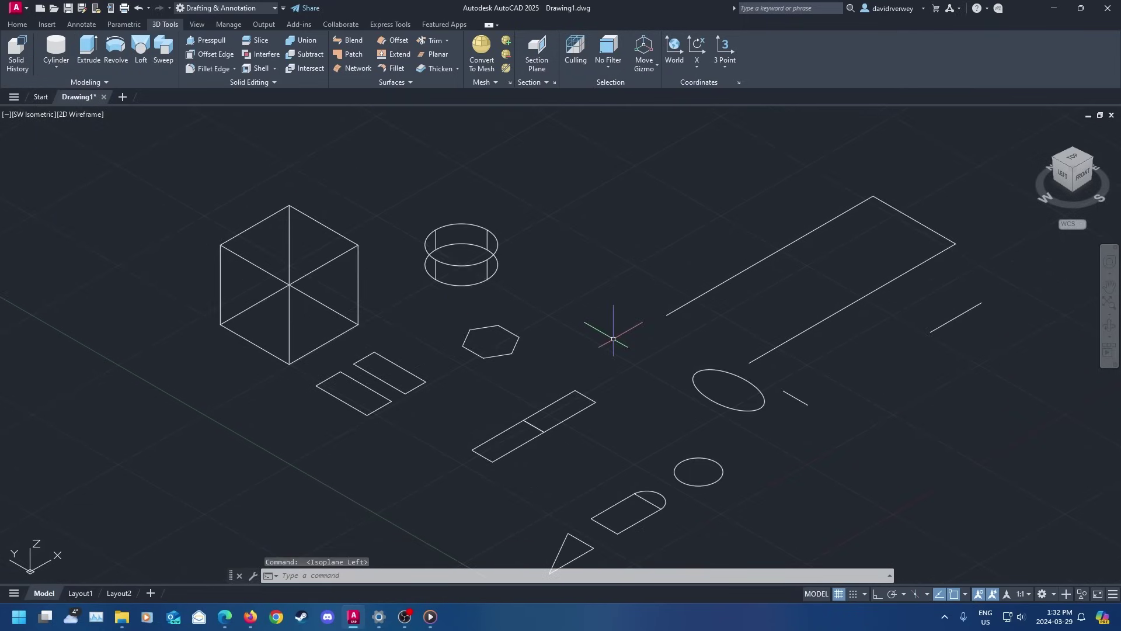
middle_click_drag(409, 298, 436, 318)
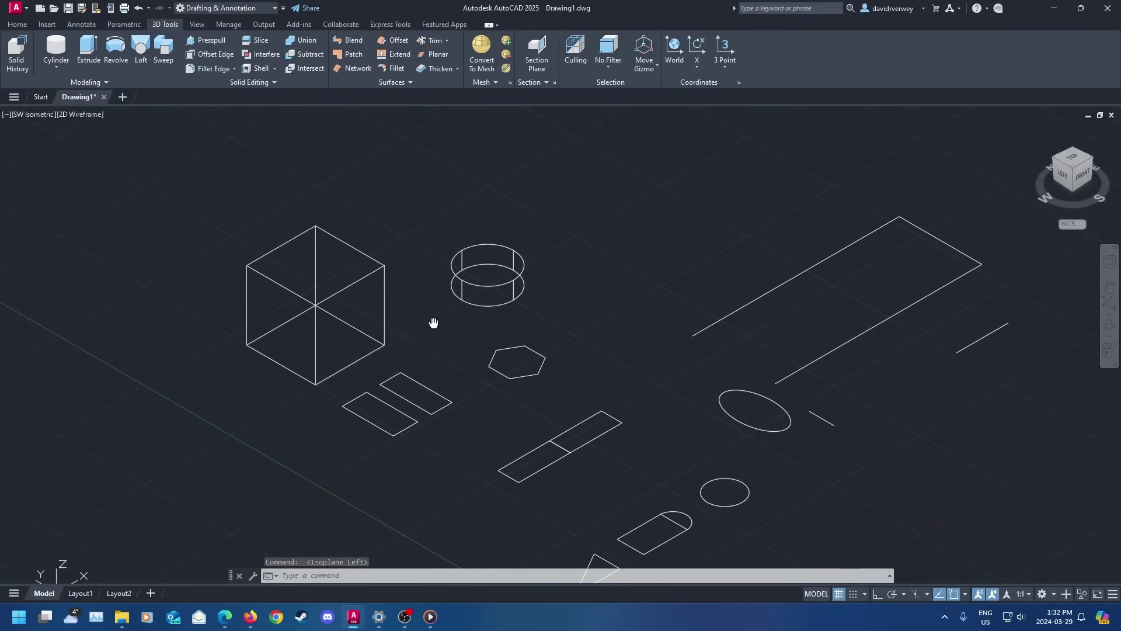
Preview the drawing in the Realistic and Sketchy visual styles, ending back in 2D Wireframe
left_click(89, 116)
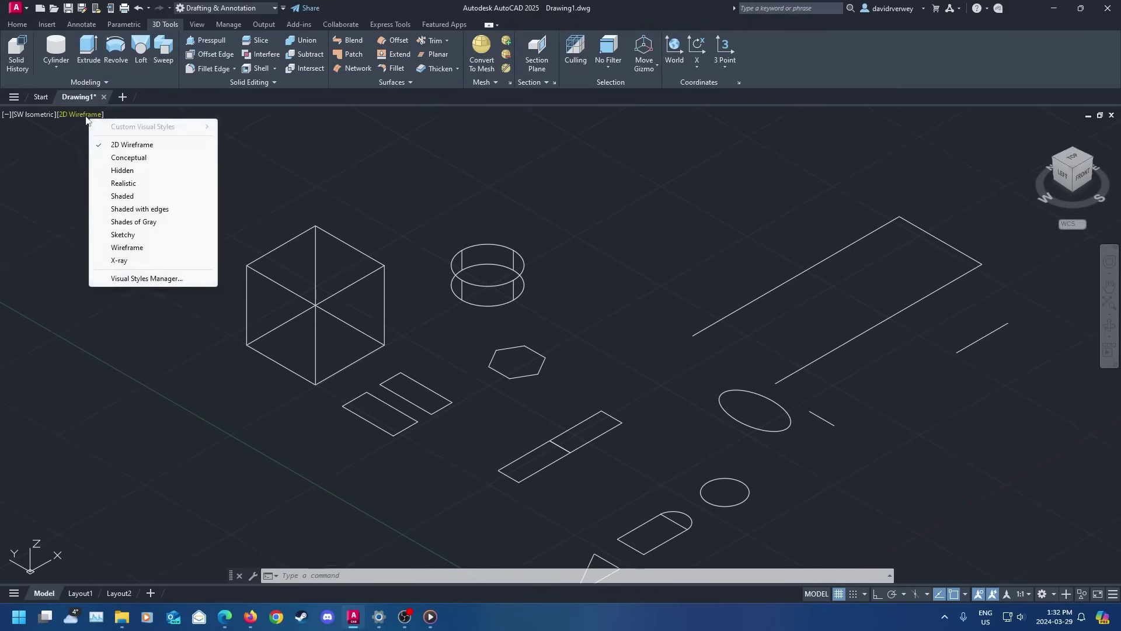
left_click(155, 182)
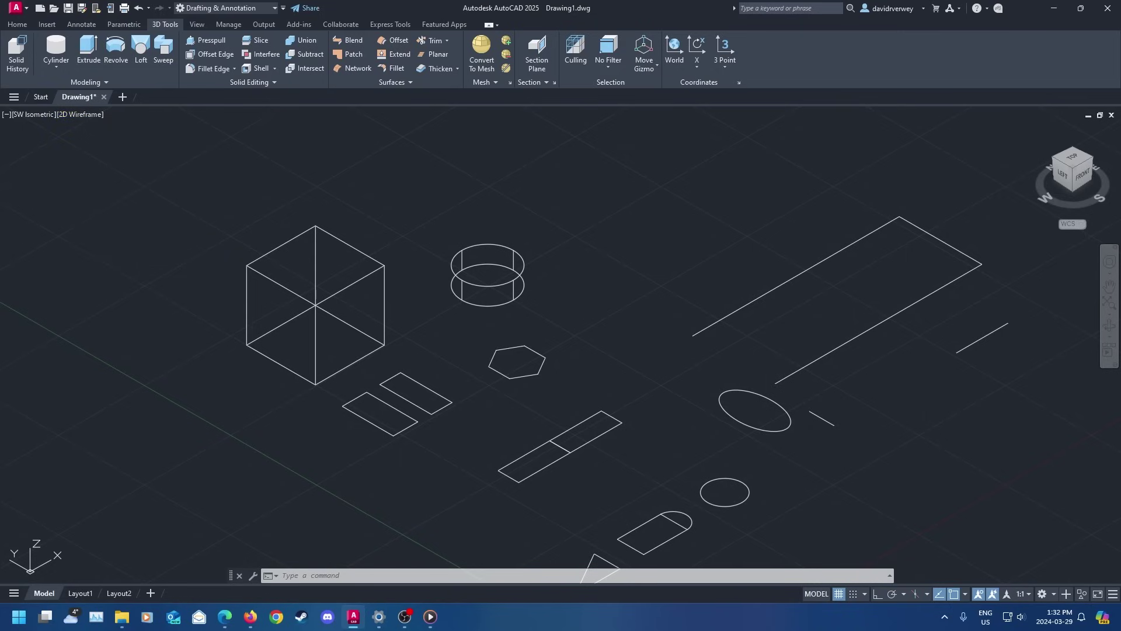
left_click(70, 114)
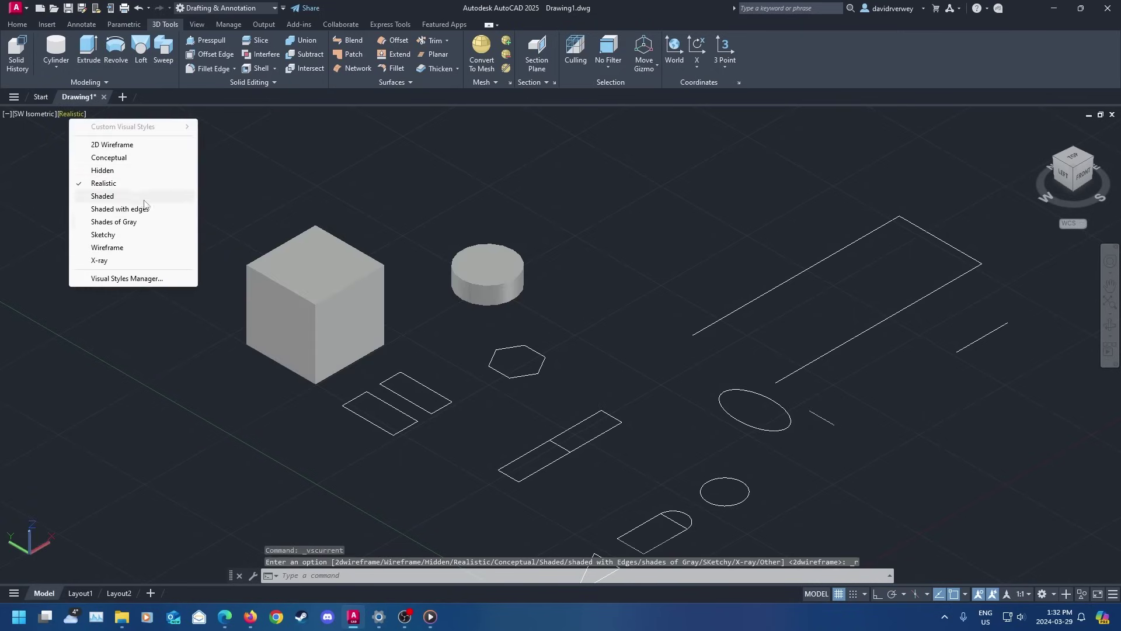
left_click(104, 235)
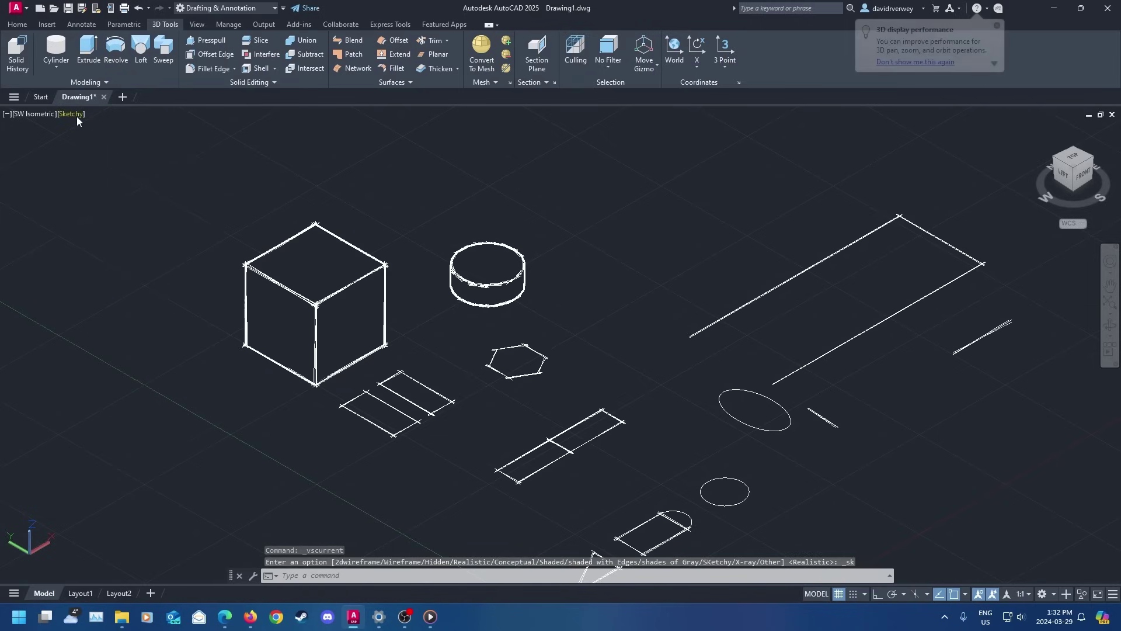
left_click(72, 115)
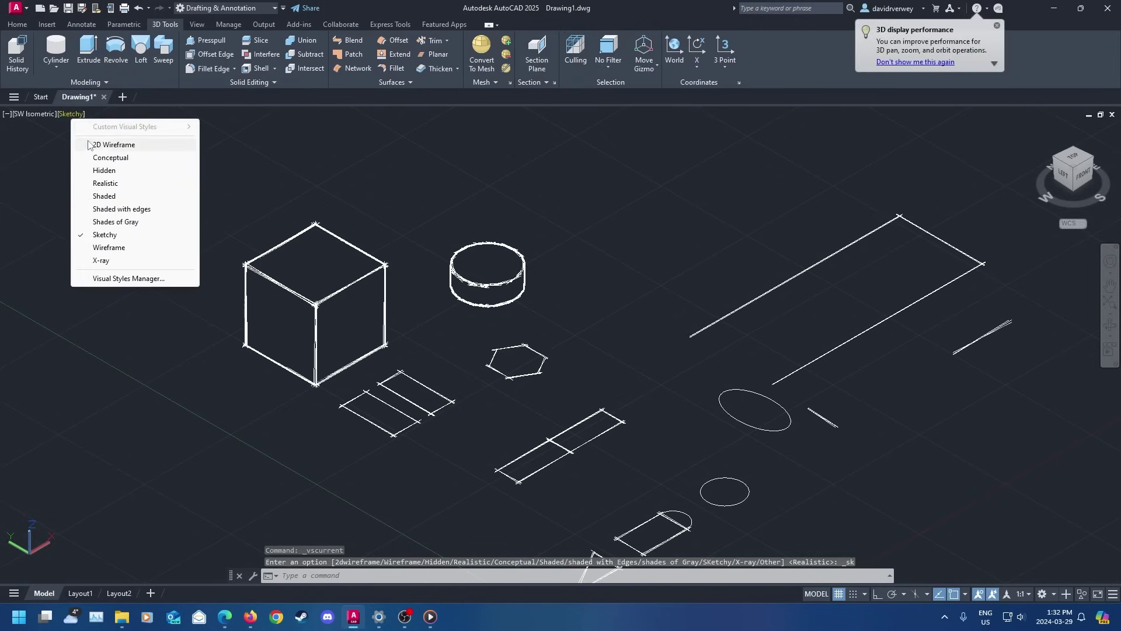
left_click(116, 146)
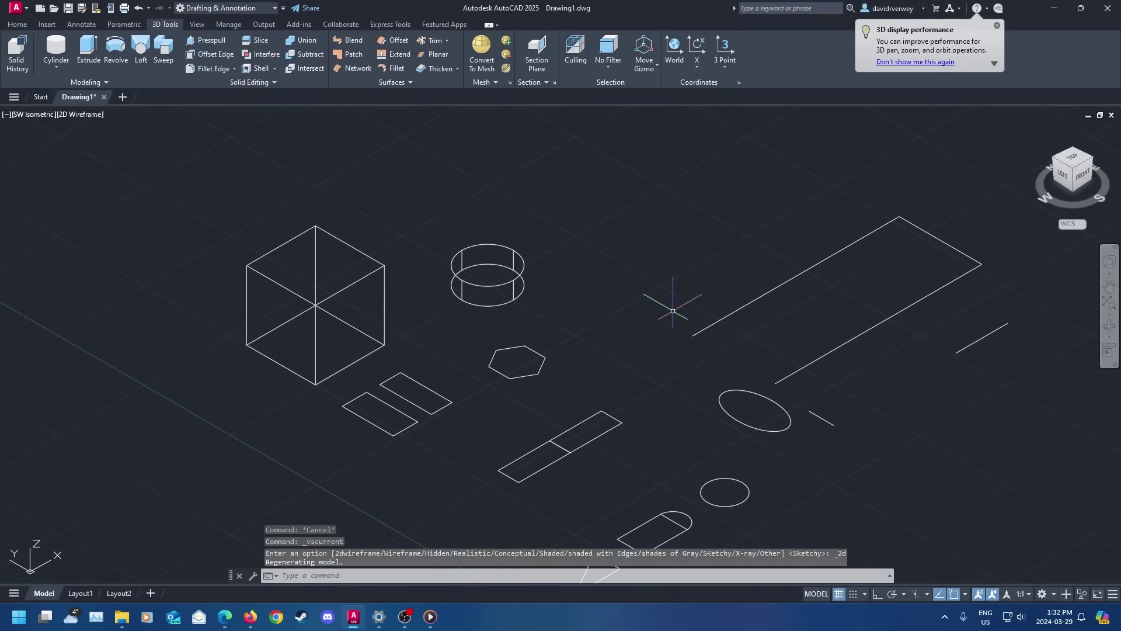
Display the model in the Realistic visual style
middle_click_drag(671, 302, 503, 317)
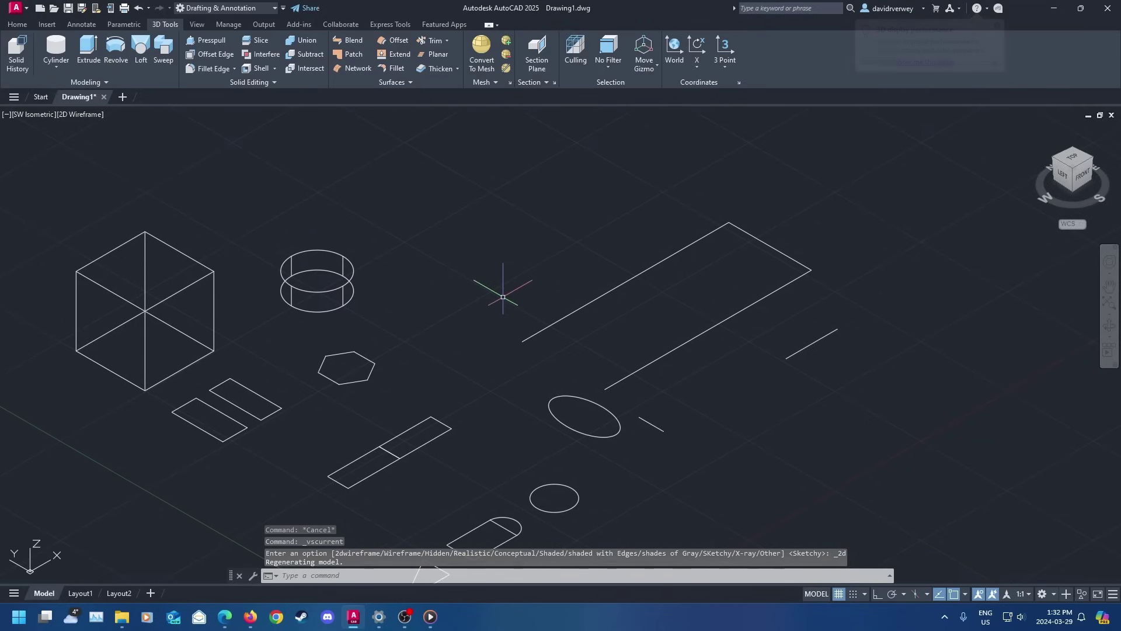
middle_click_drag(503, 297, 558, 347)
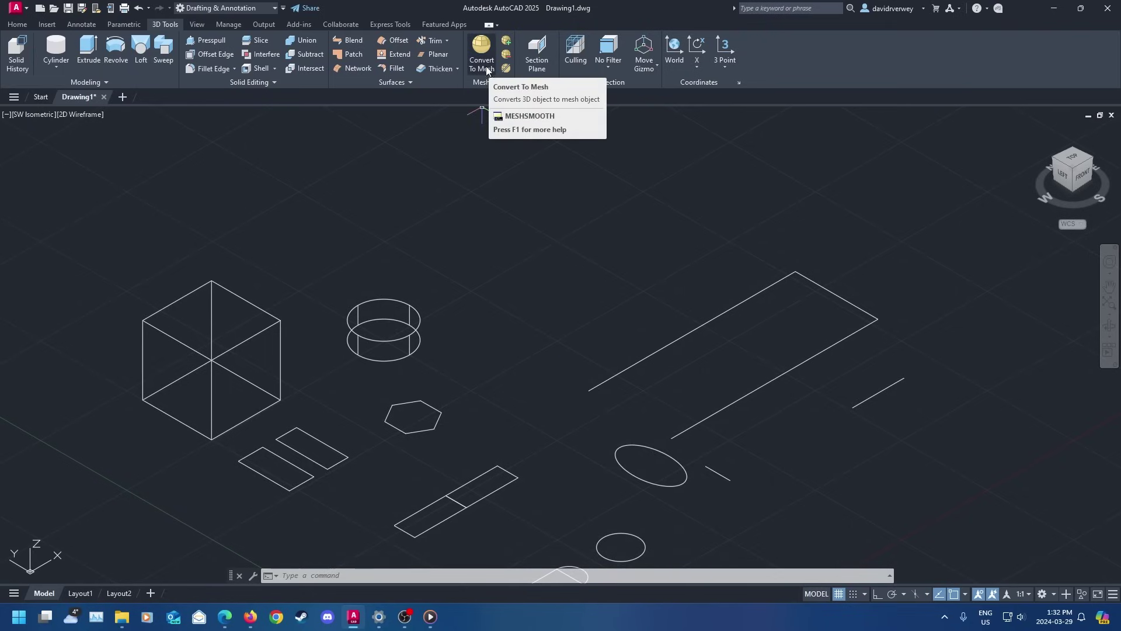
left_click(85, 114)
left_click(128, 170)
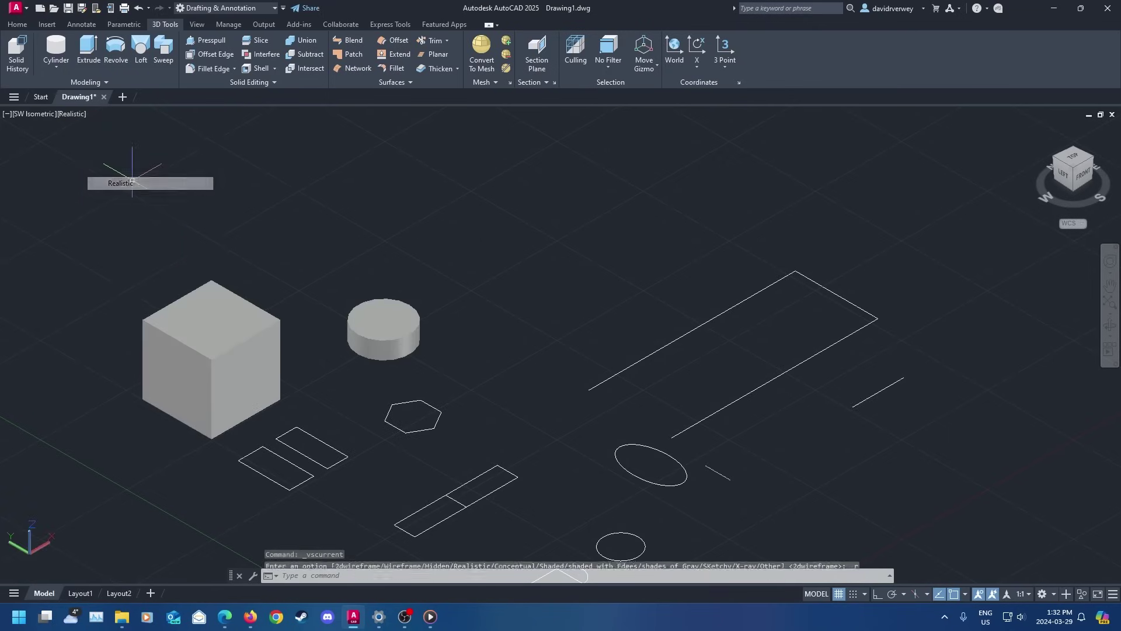
Convert the solid box to a smoothed mesh object
middle_click_drag(348, 246, 559, 269)
scroll(525, 292, "up", 2)
left_click(514, 304)
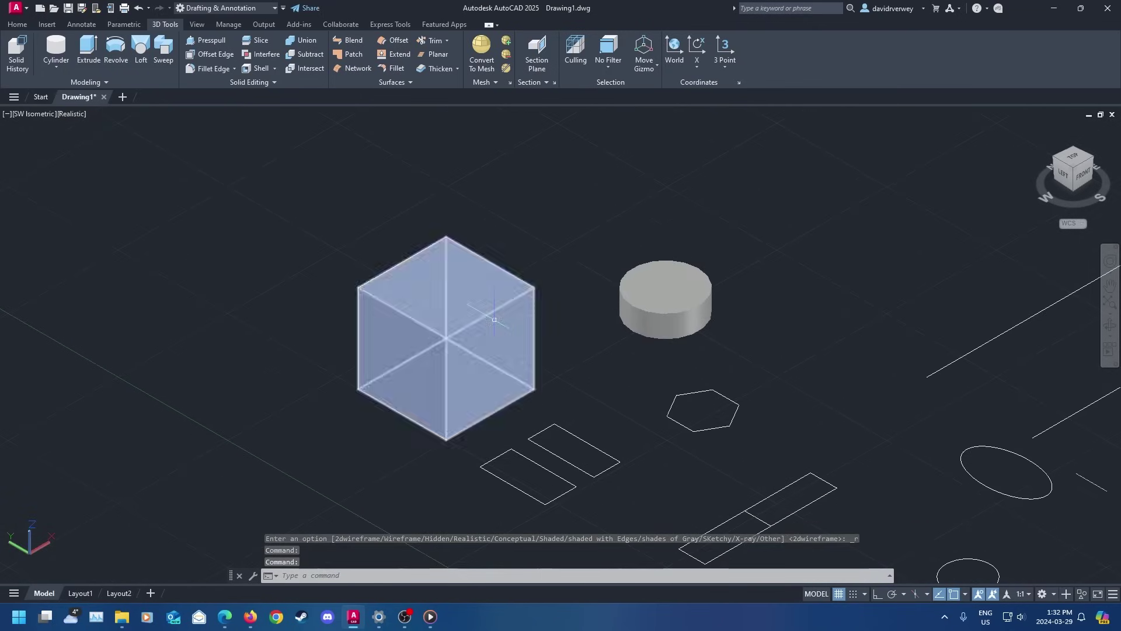
left_click(487, 66)
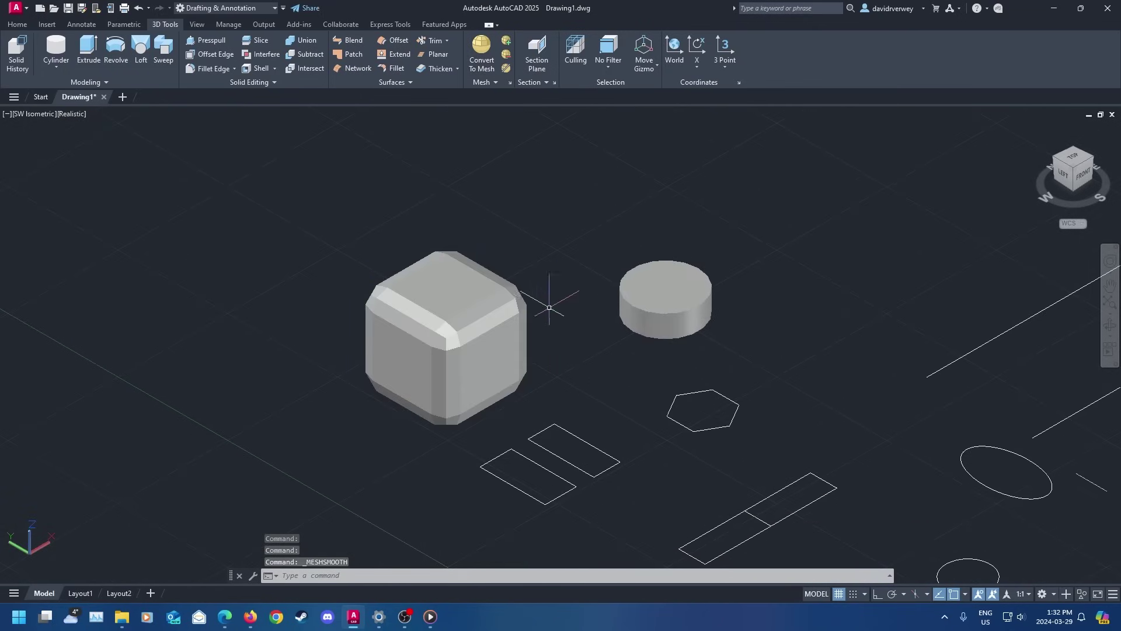
Examine the mesh cube's facets up close, both highlighted and in 2D Wireframe, ending in the Realistic visual style
scroll(442, 338, "up", 2)
left_click(443, 338)
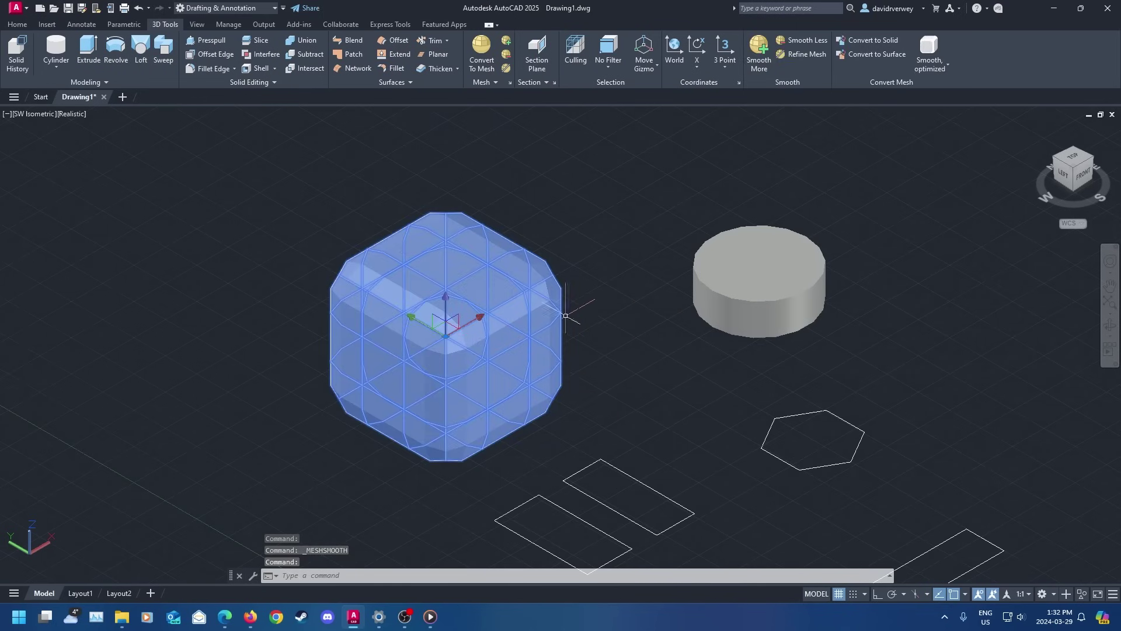
key("Escape")
scroll(512, 310, "up", 2)
left_click(512, 311)
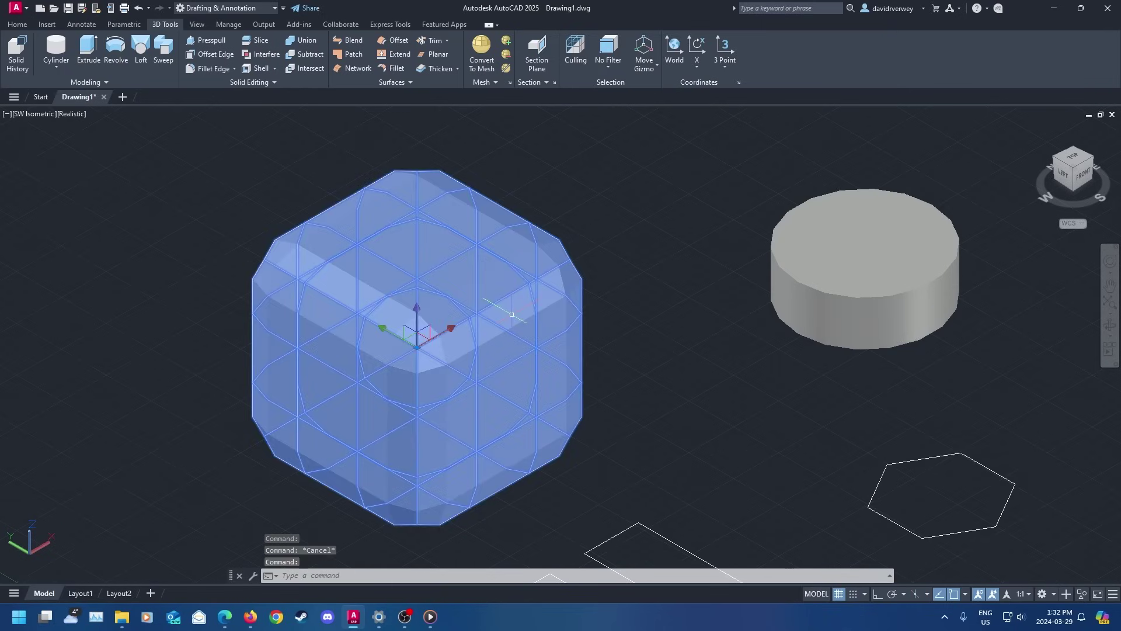
key("Escape")
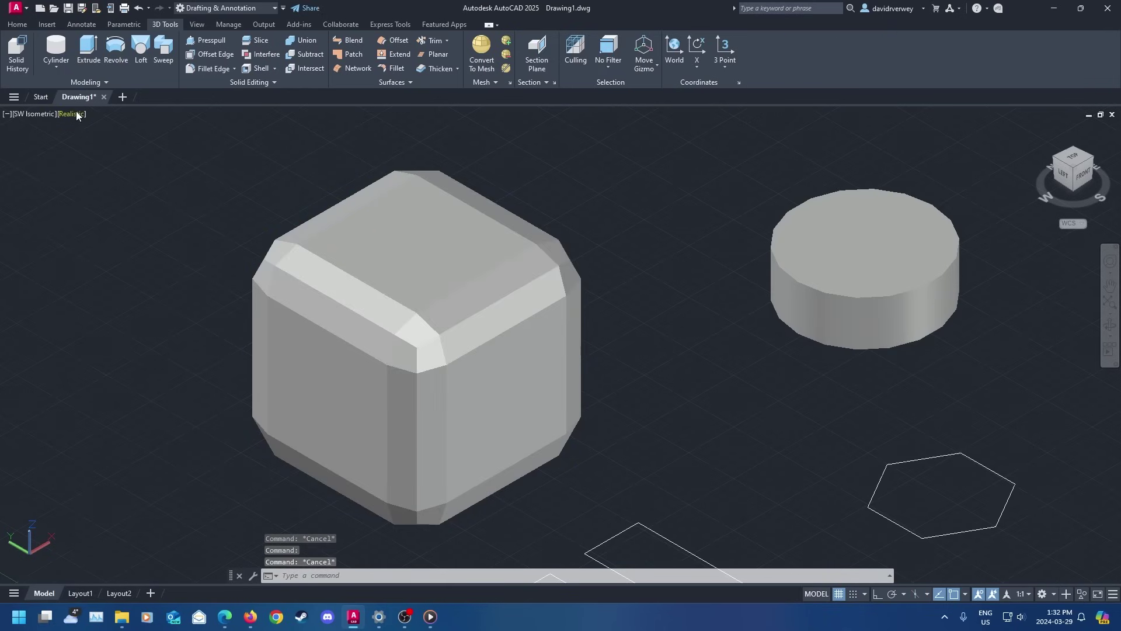
left_click(73, 114)
left_click(169, 144)
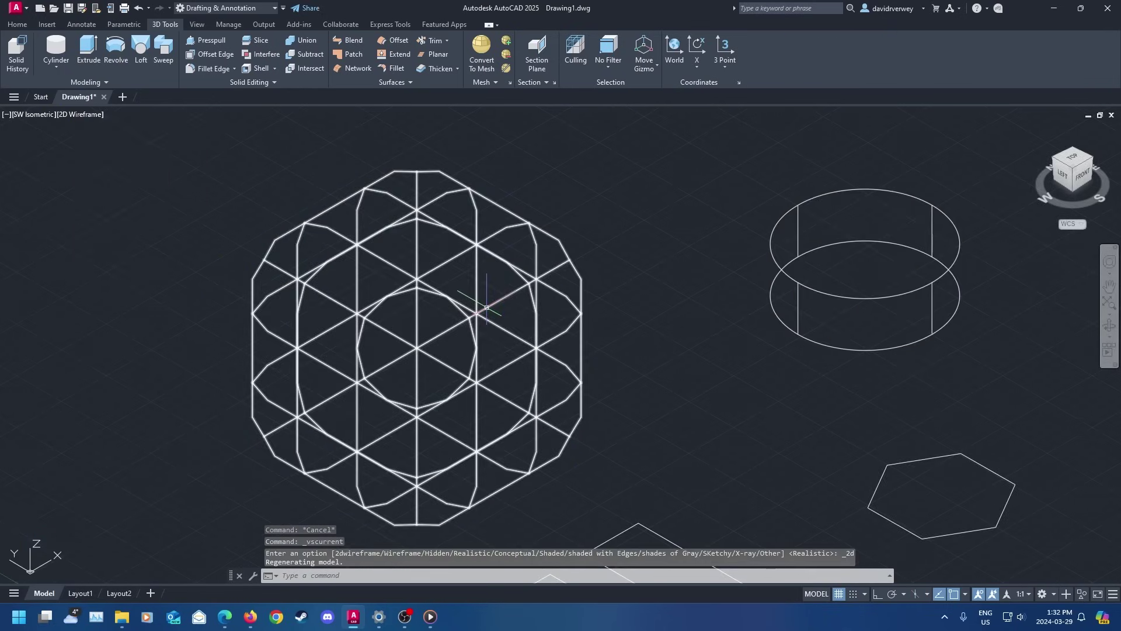
left_click(89, 114)
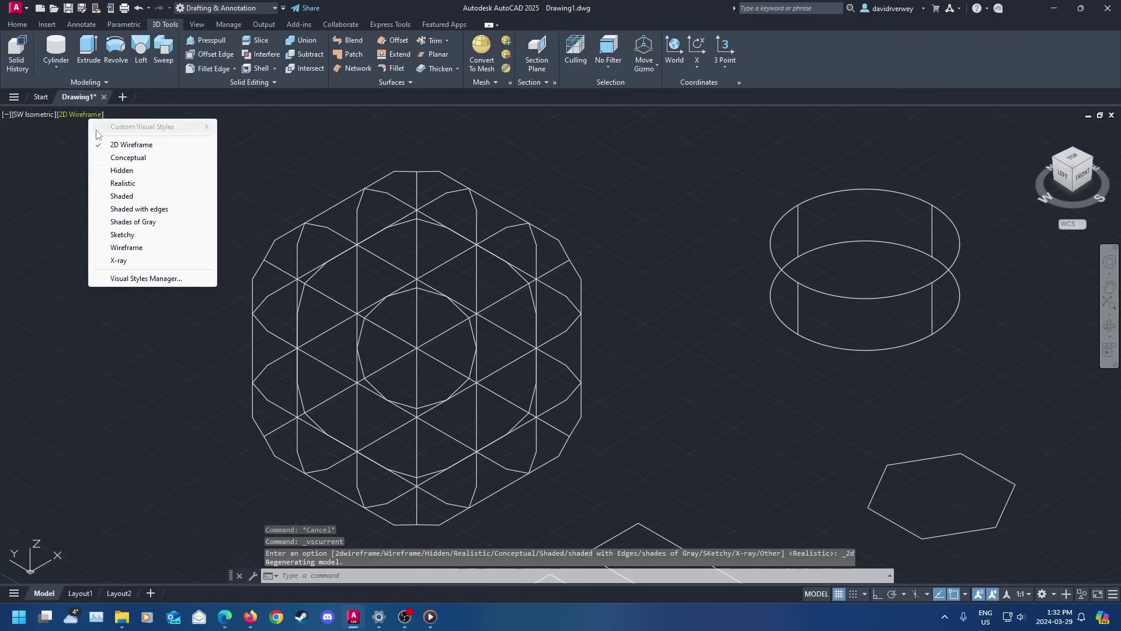
left_click(146, 183)
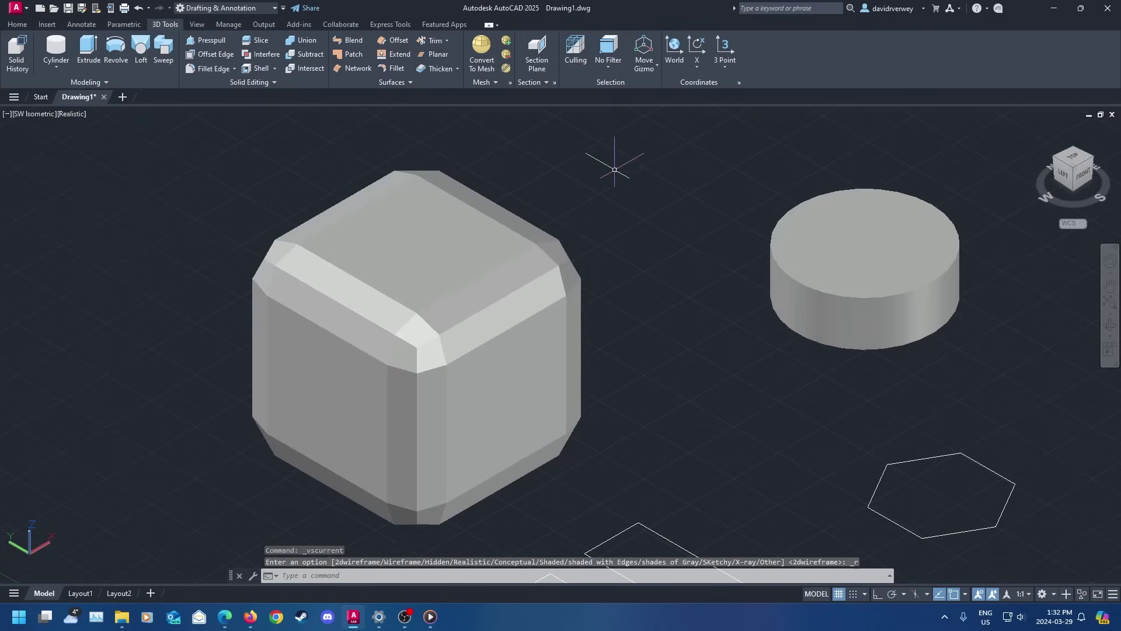
Refine the mesh of the smoothed cube
left_click(521, 336)
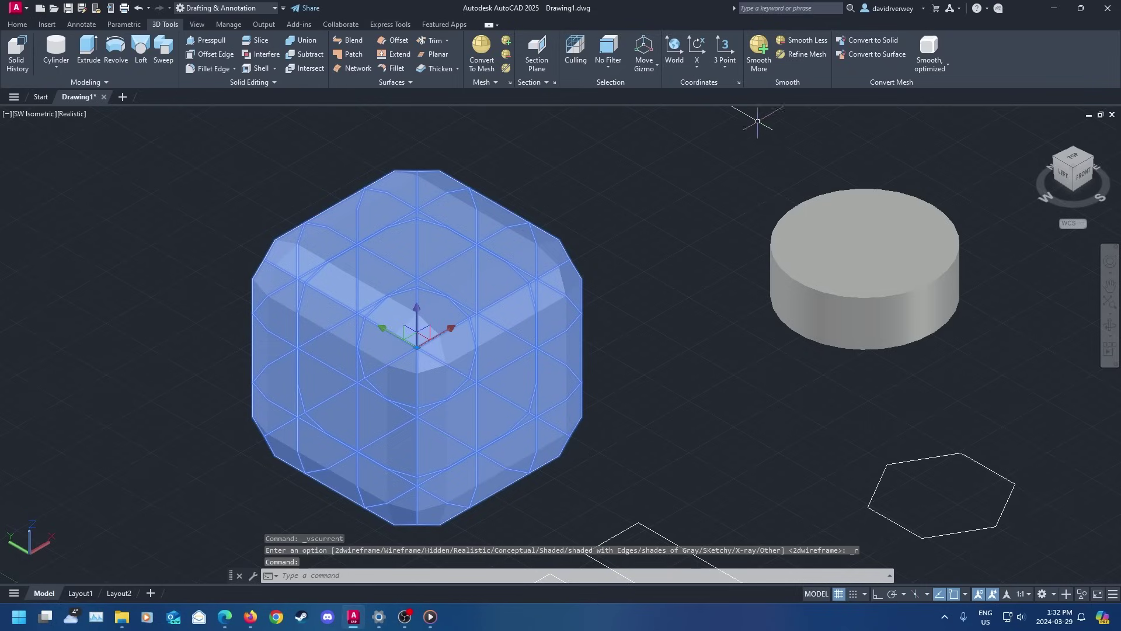
left_click(810, 54)
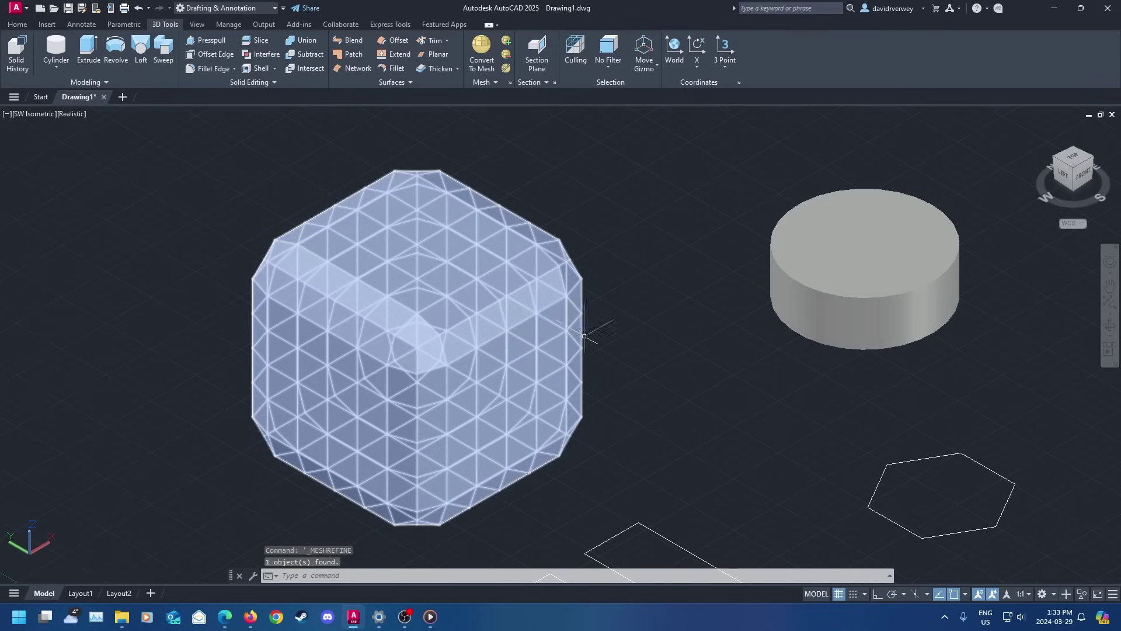
Check the available gizmos for the cylinder and move it a short distance along the X axis with the Move Gizmo
middle_click_drag(590, 325, 277, 315)
left_click(438, 273)
middle_click_drag(437, 273, 617, 301)
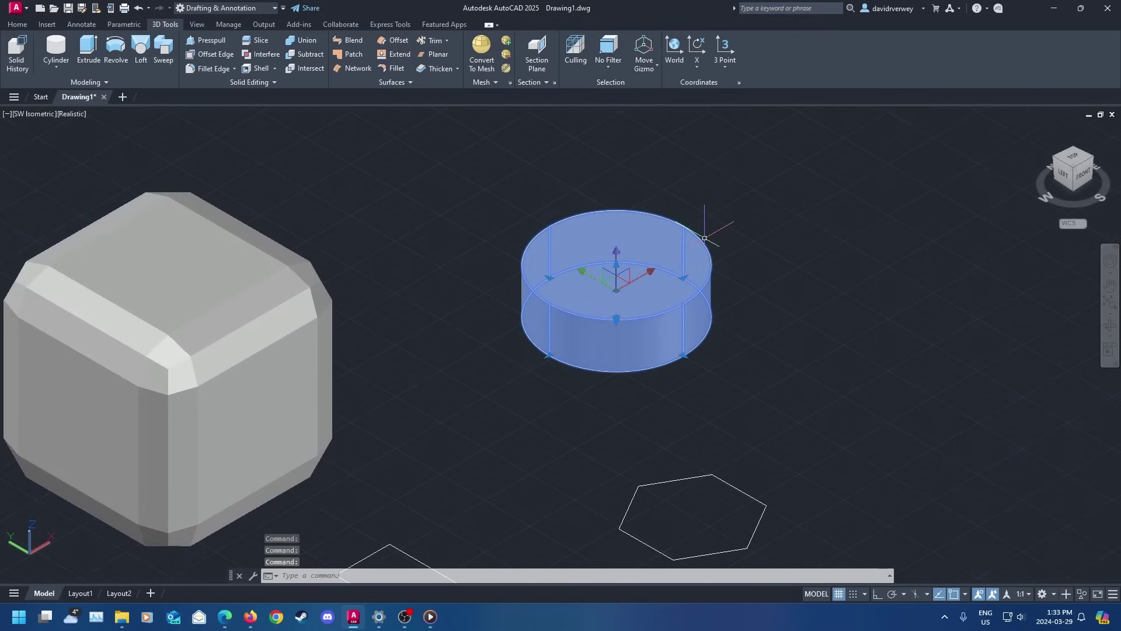
middle_click_drag(705, 238, 589, 211)
left_click(647, 71)
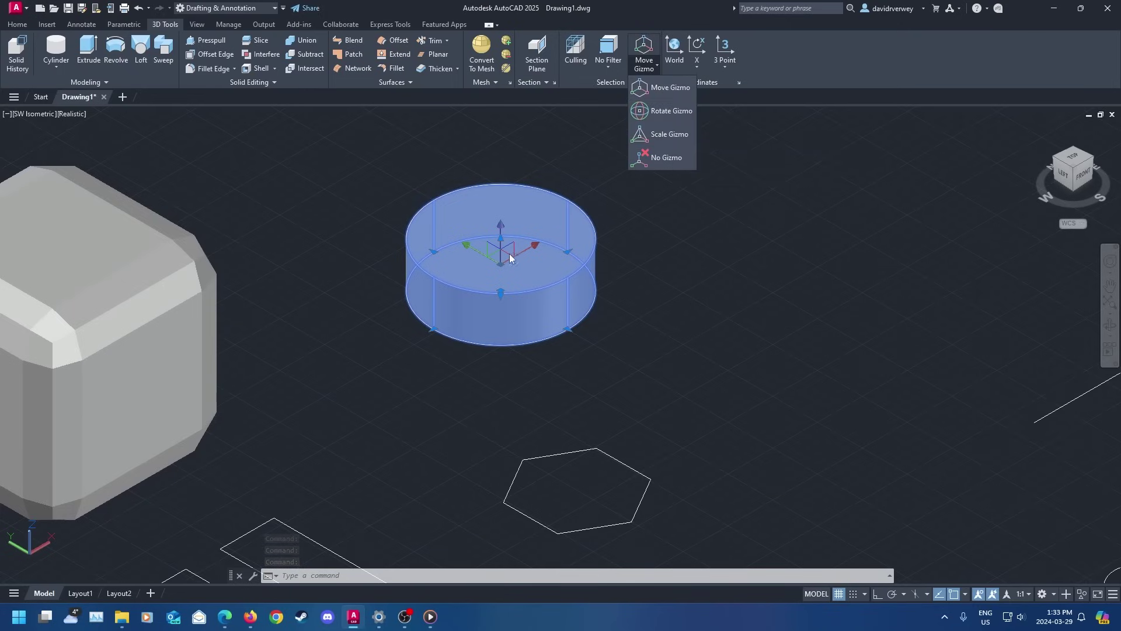
left_click(535, 249)
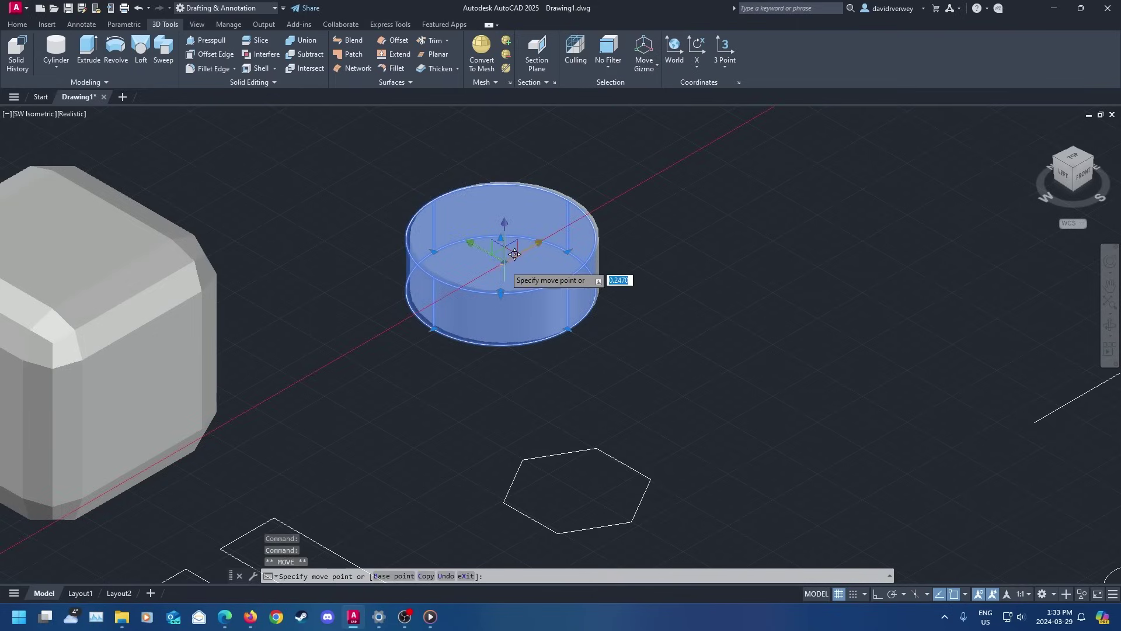
mouse_move(616, 296)
middle_mouse_down()
mouse_move(773, 278)
mouse_move(551, 317)
mouse_move(553, 293)
middle_mouse_up()
key("Escape")
scroll(576, 320, "down", 2)
scroll(551, 317, "up", 1)
scroll(561, 297, "up", 2)
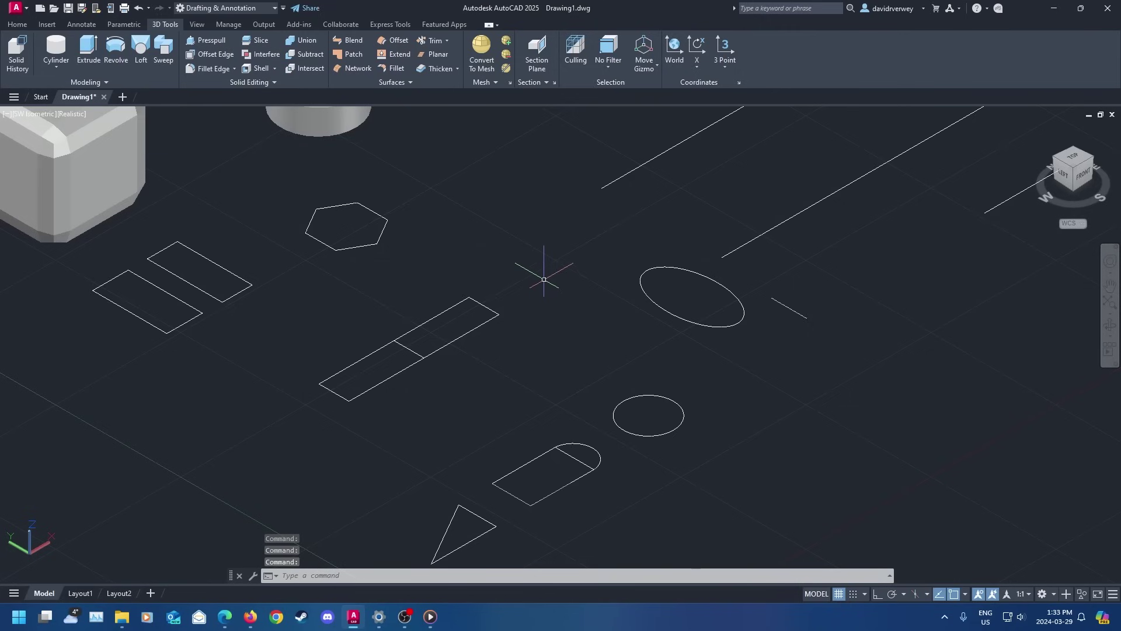
scroll(543, 270, "down", 3)
scroll(542, 310, "up", 1)
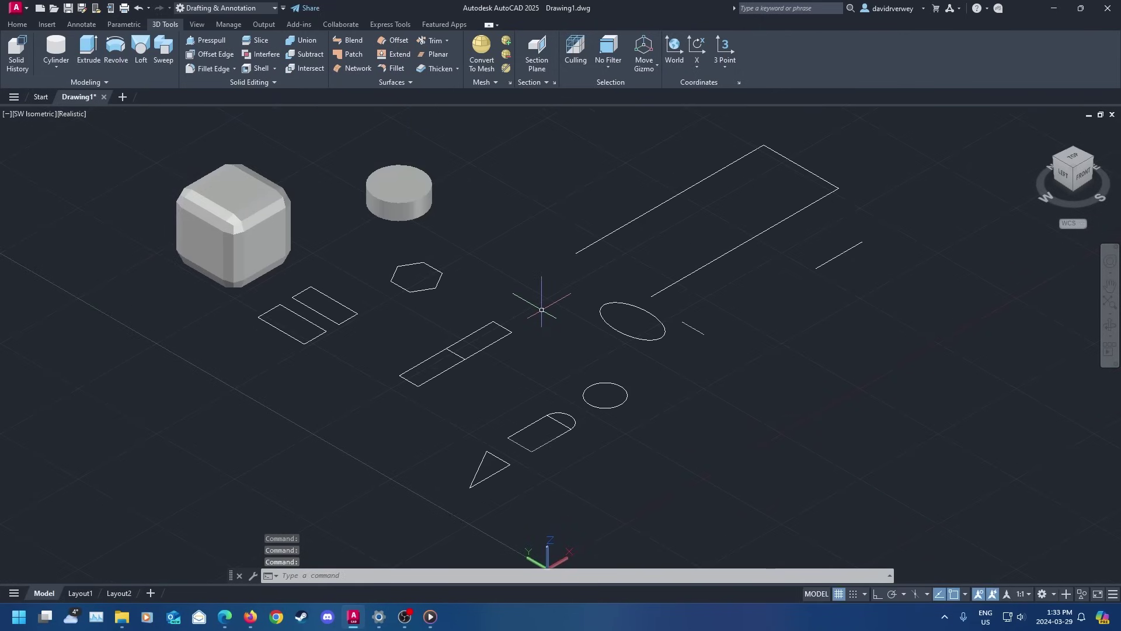
mouse_move(509, 175)
middle_mouse_down()
mouse_move(548, 198)
mouse_move(510, 210)
middle_mouse_up()
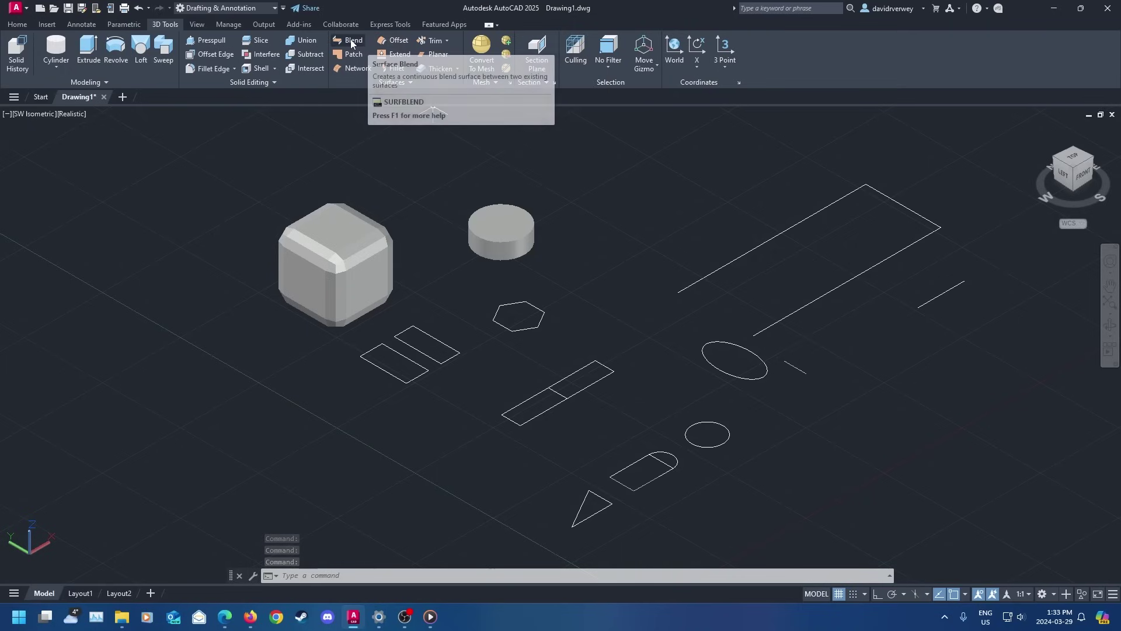
mouse_move(446, 244)
middle_mouse_down()
mouse_move(530, 312)
mouse_move(570, 296)
mouse_move(361, 172)
middle_mouse_up()
scroll(561, 298, "up", 2)
middle_click_drag(405, 290, 398, 336)
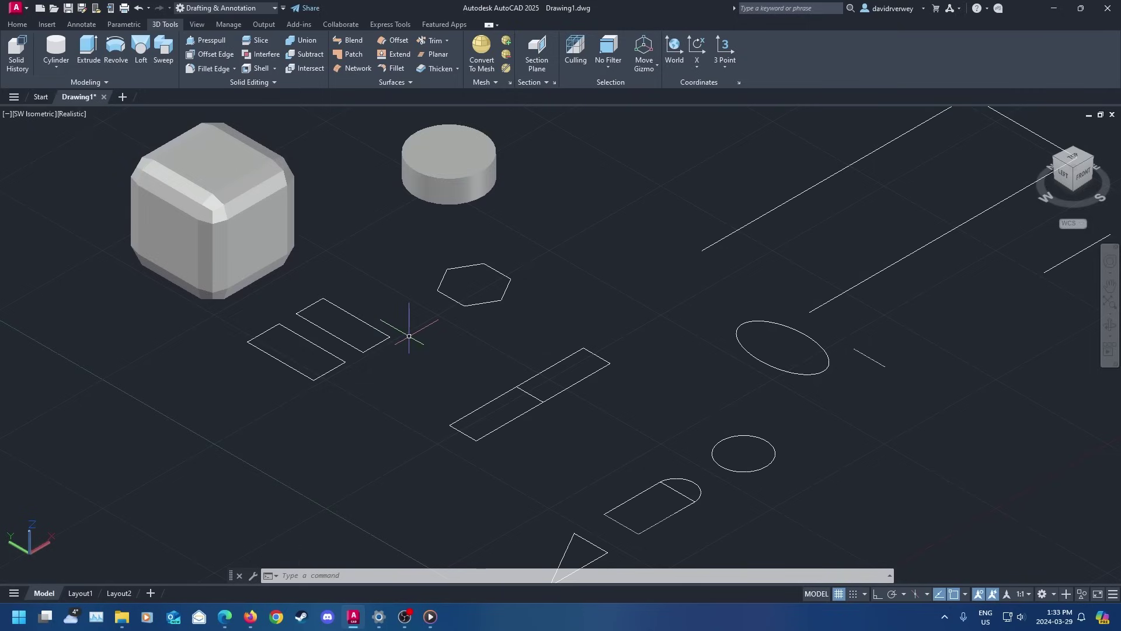
middle_click_drag(395, 335, 497, 452)
key("F5")
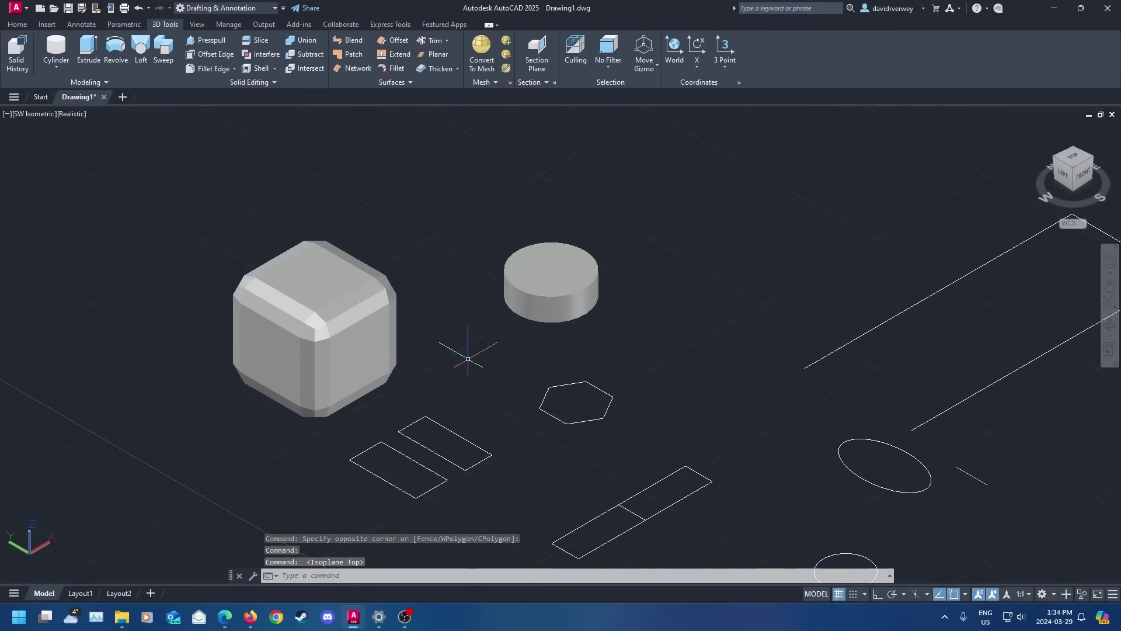
Create a freehand mesh box in the empty area beside the smoothed cube and select it to check its facets and mesh tools
left_click(111, 82)
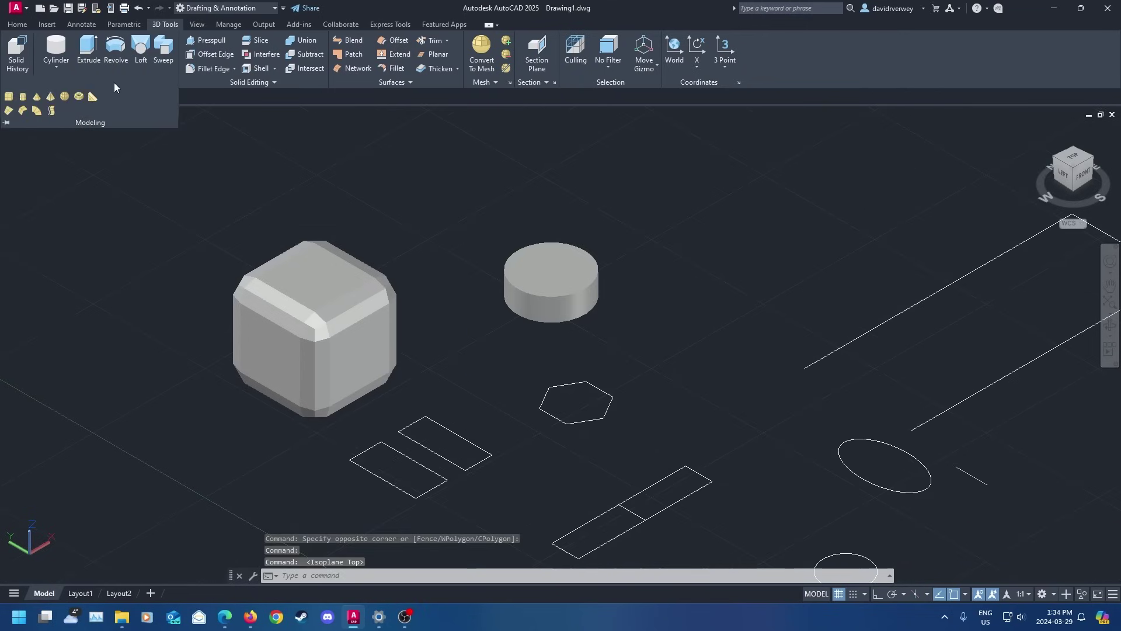
left_click(8, 97)
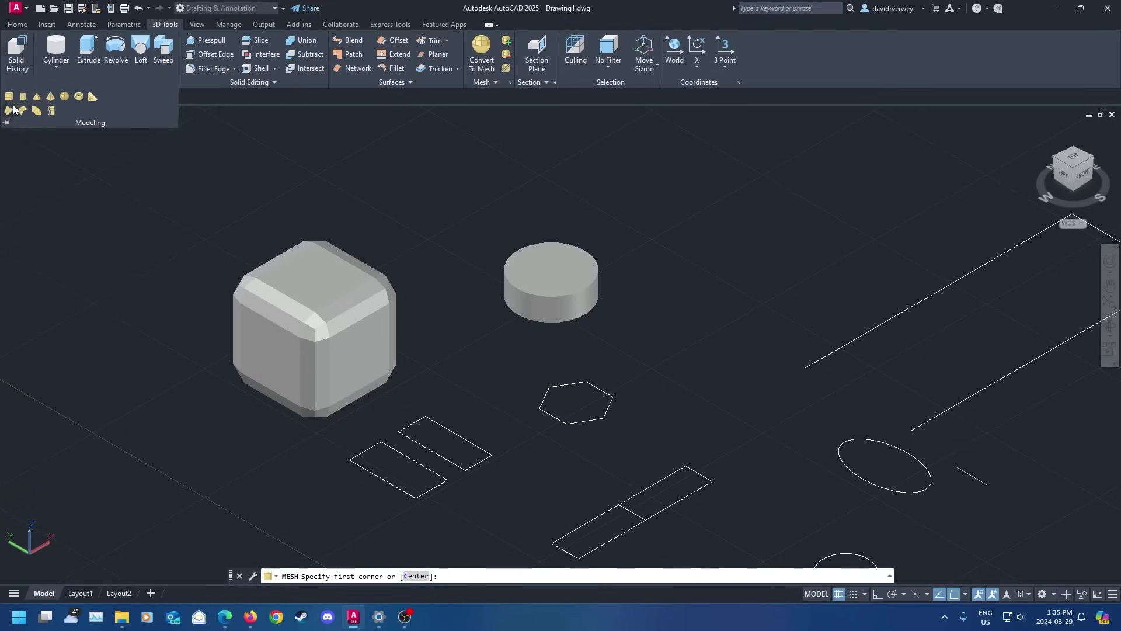
middle_click_drag(247, 263, 570, 319)
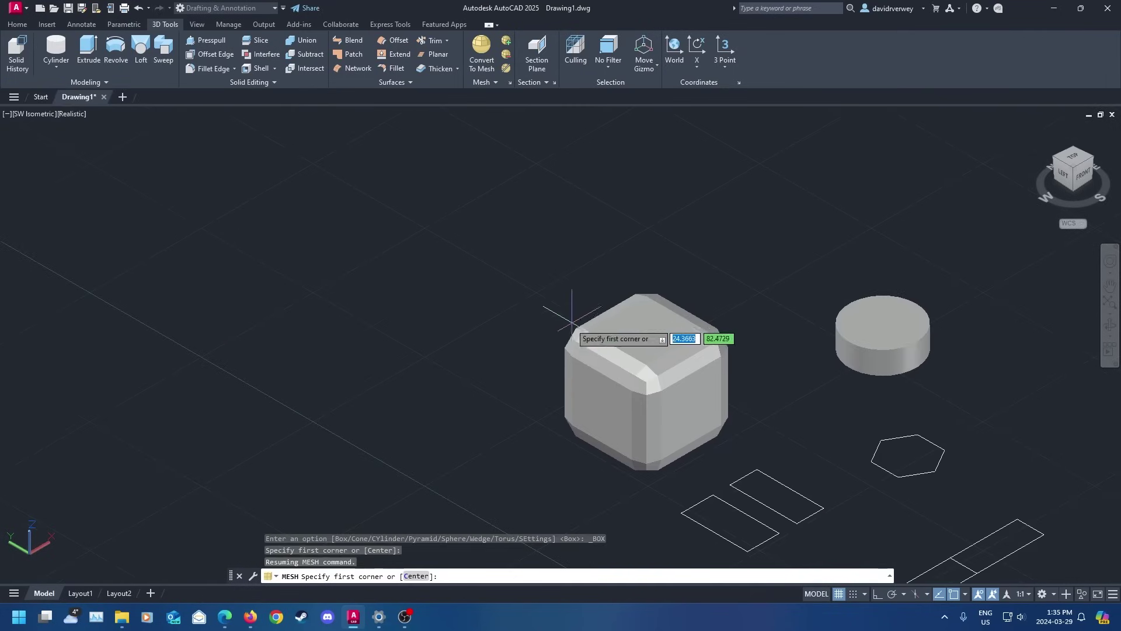
left_click(422, 356)
left_click(431, 236)
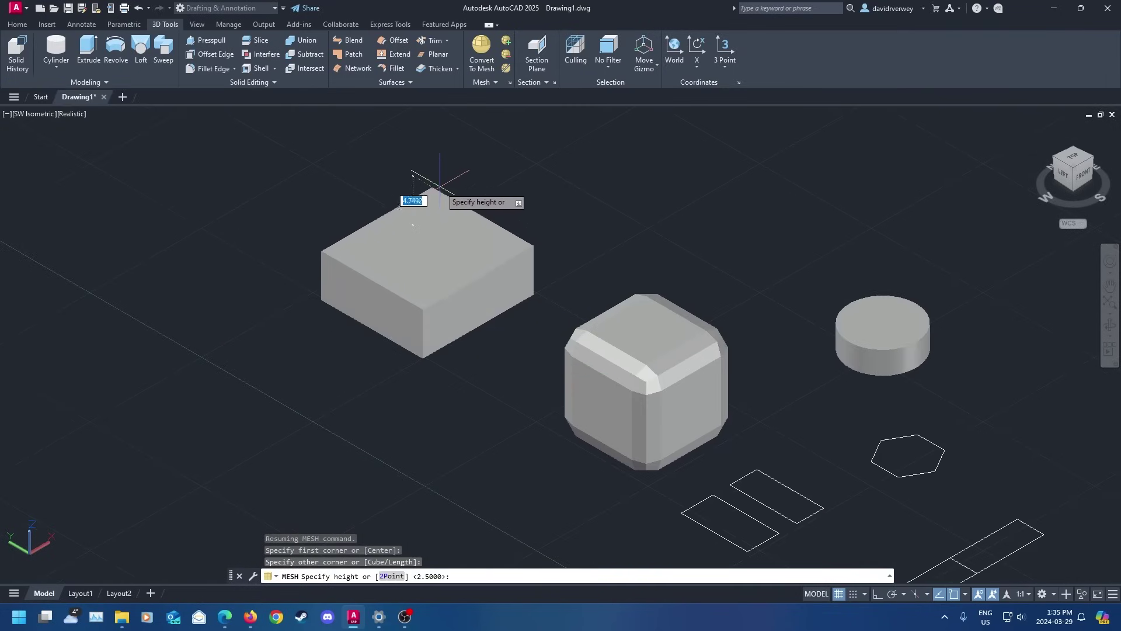
left_click(500, 183)
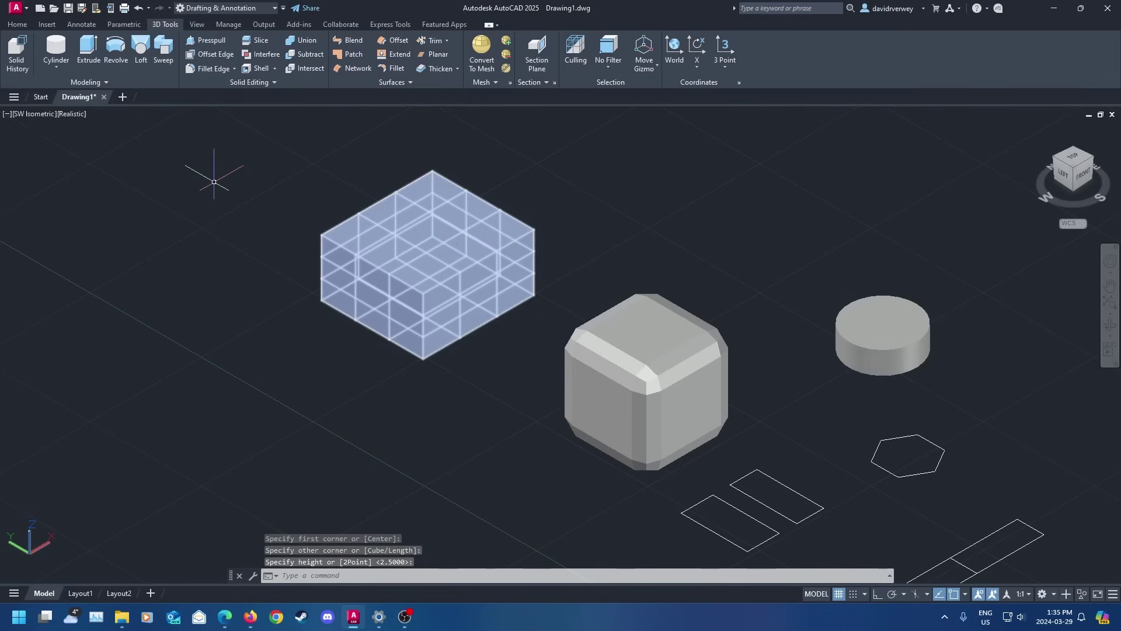
left_click(461, 240)
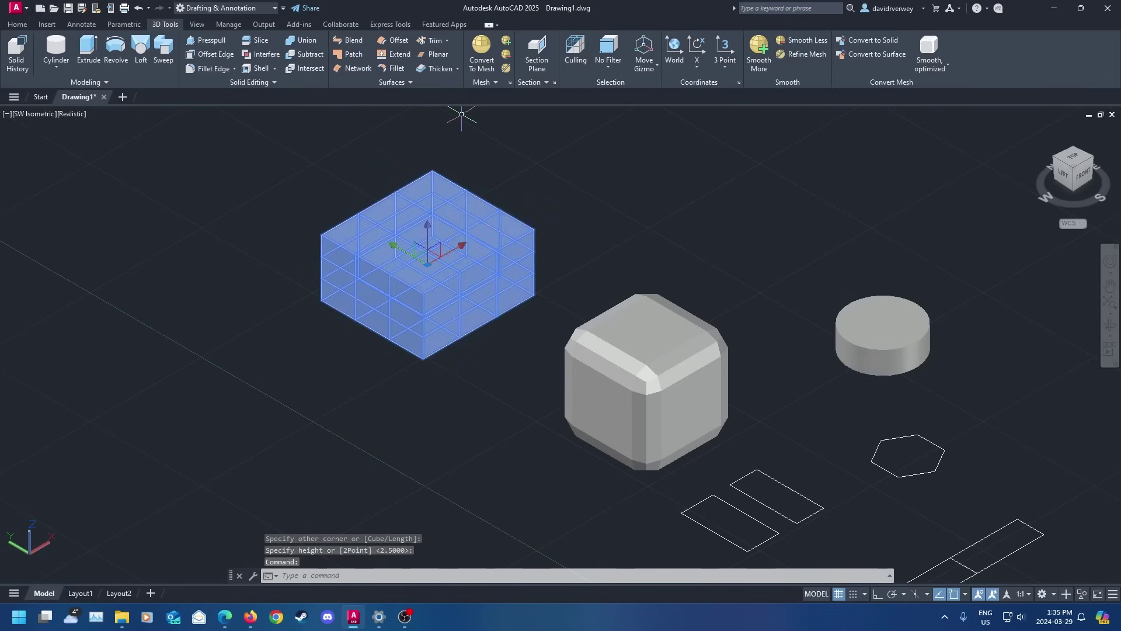
scroll(430, 233, "up", 2)
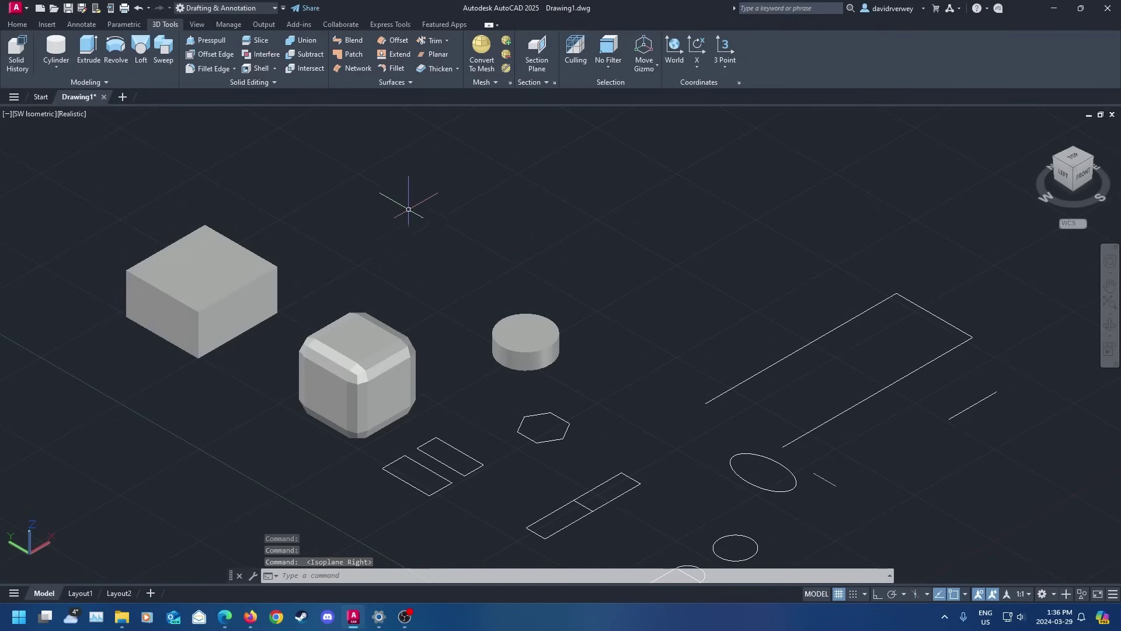
Save a copy of the drawing as Drawing1.dwg in the Documents folder, using the AutoCAD 2018 Drawing format
left_click(26, 12)
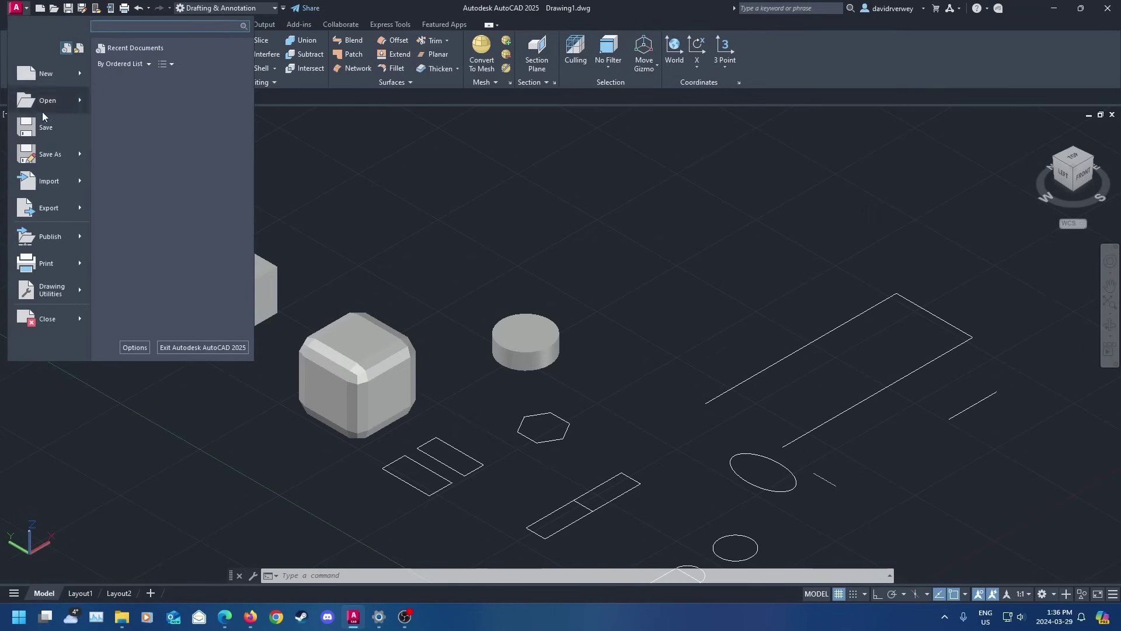
mouse_move(70, 155)
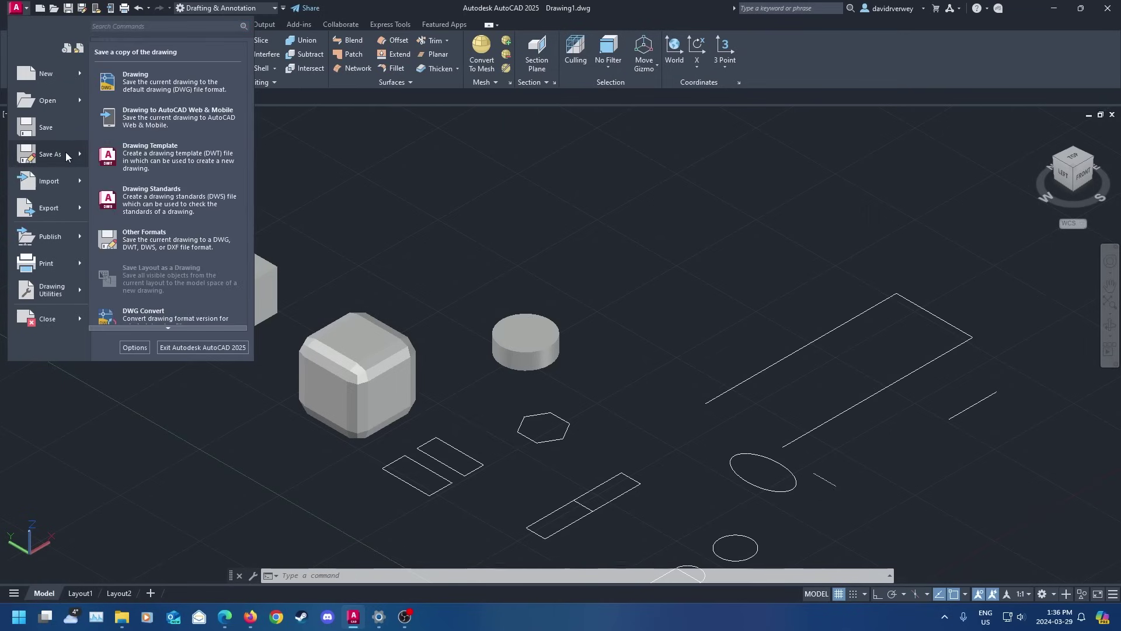
left_click(185, 89)
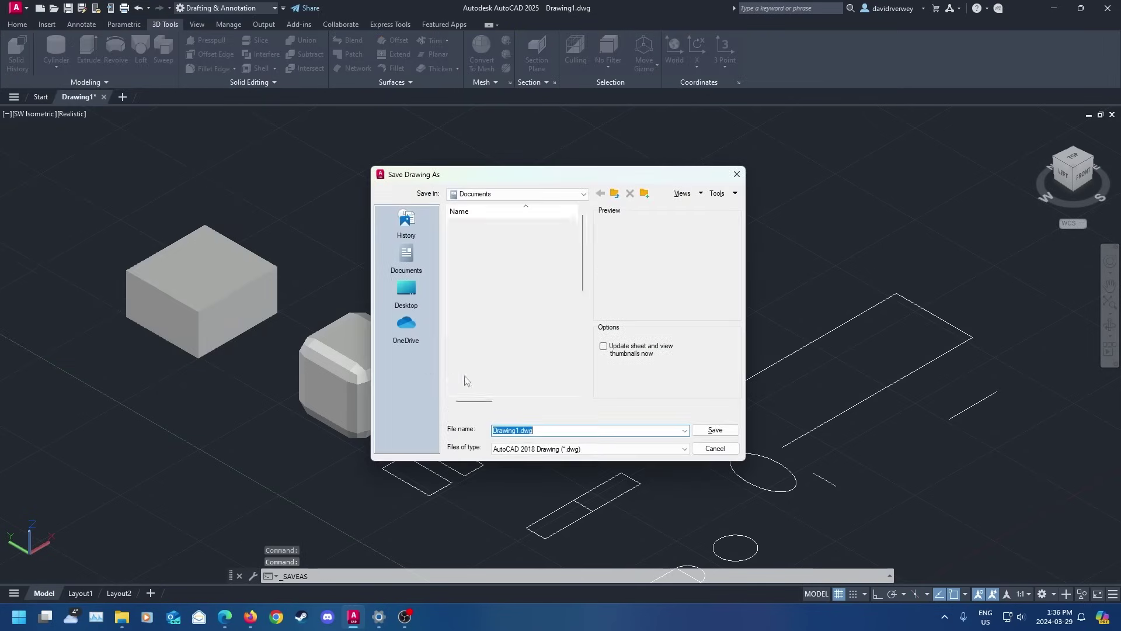
left_click(720, 433)
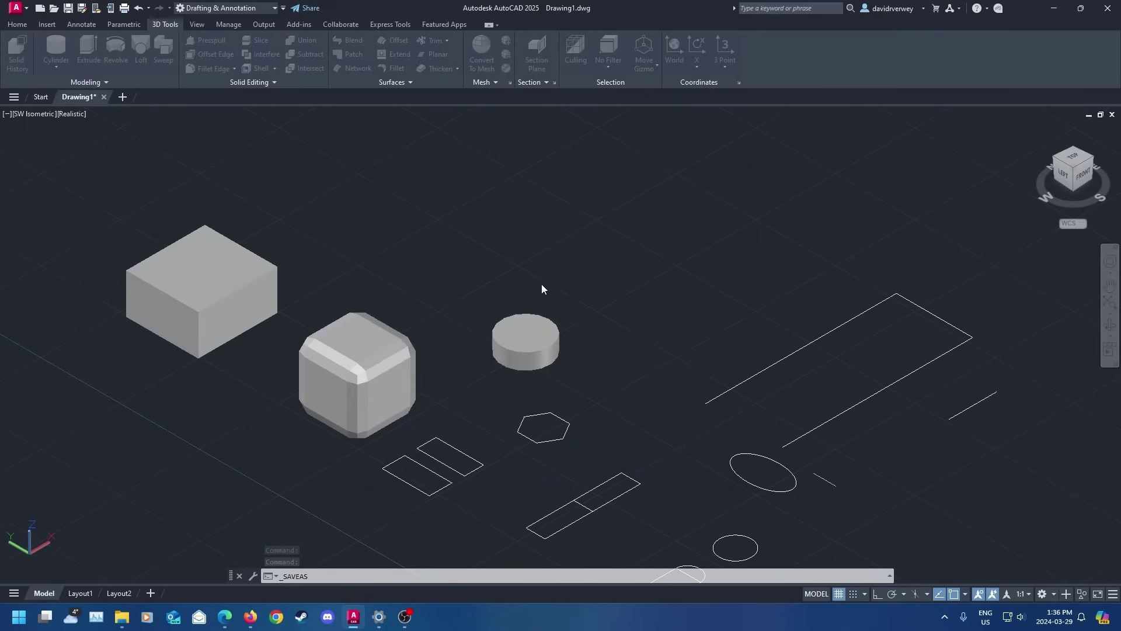
Export the current display to a DWF file named Drawing1.dwf in the Documents folder
left_click(266, 26)
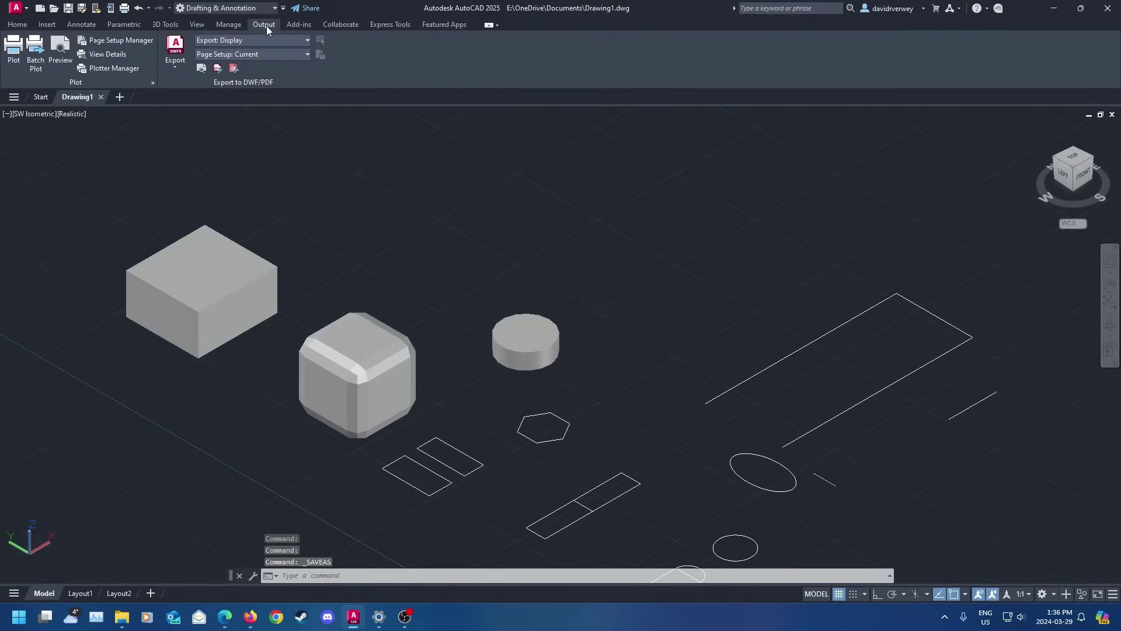
left_click(172, 65)
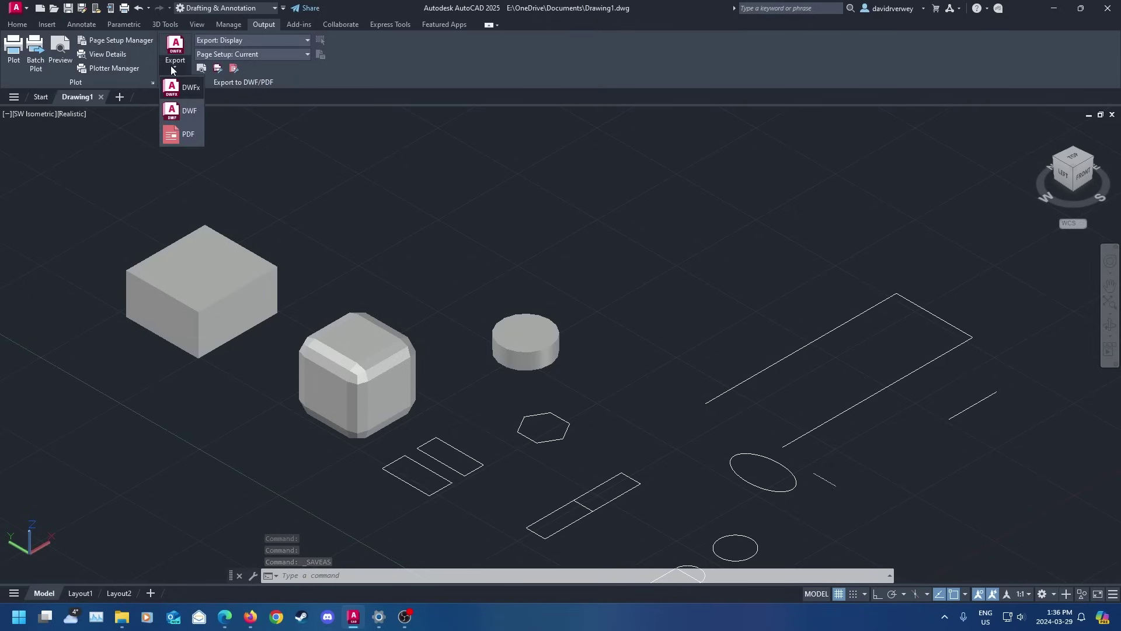
left_click(195, 115)
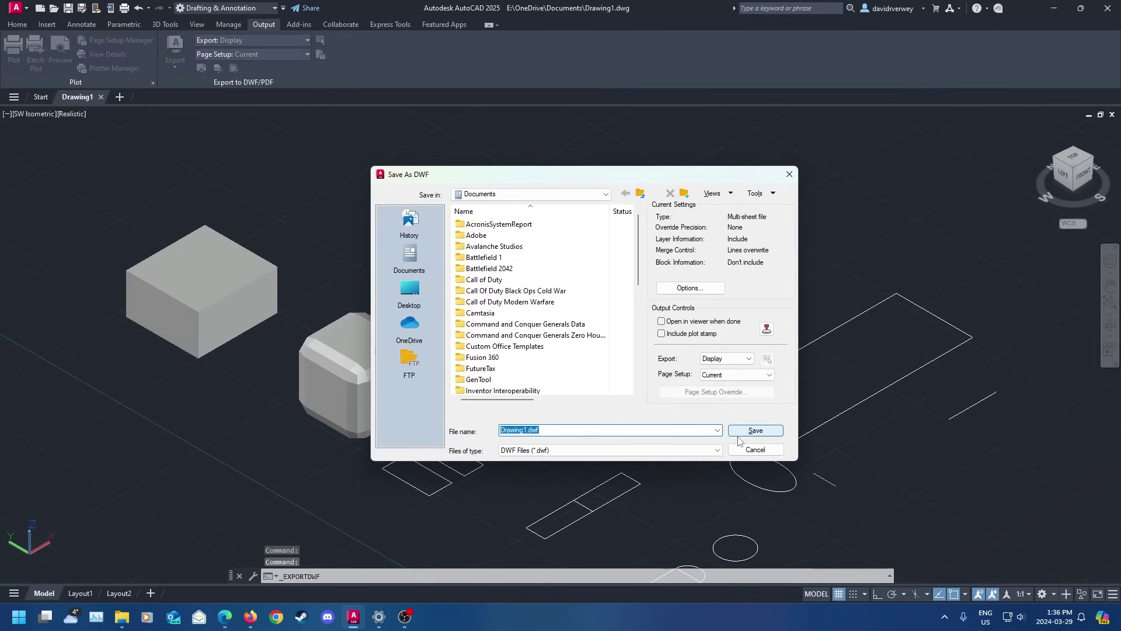
scroll(735, 434, "down", 10)
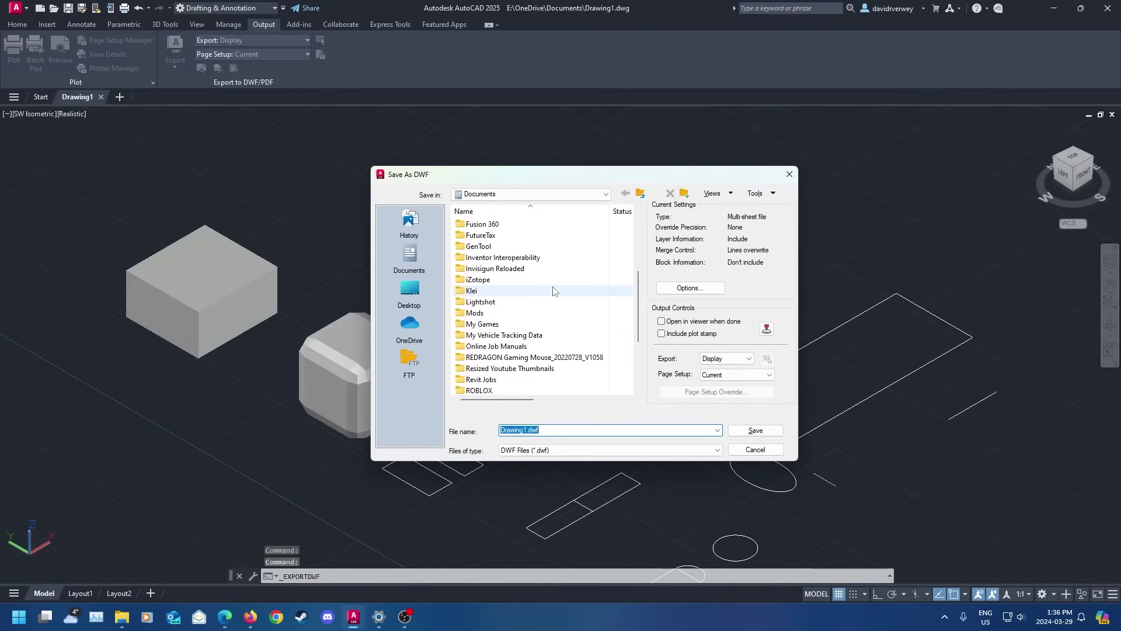
left_click(754, 432)
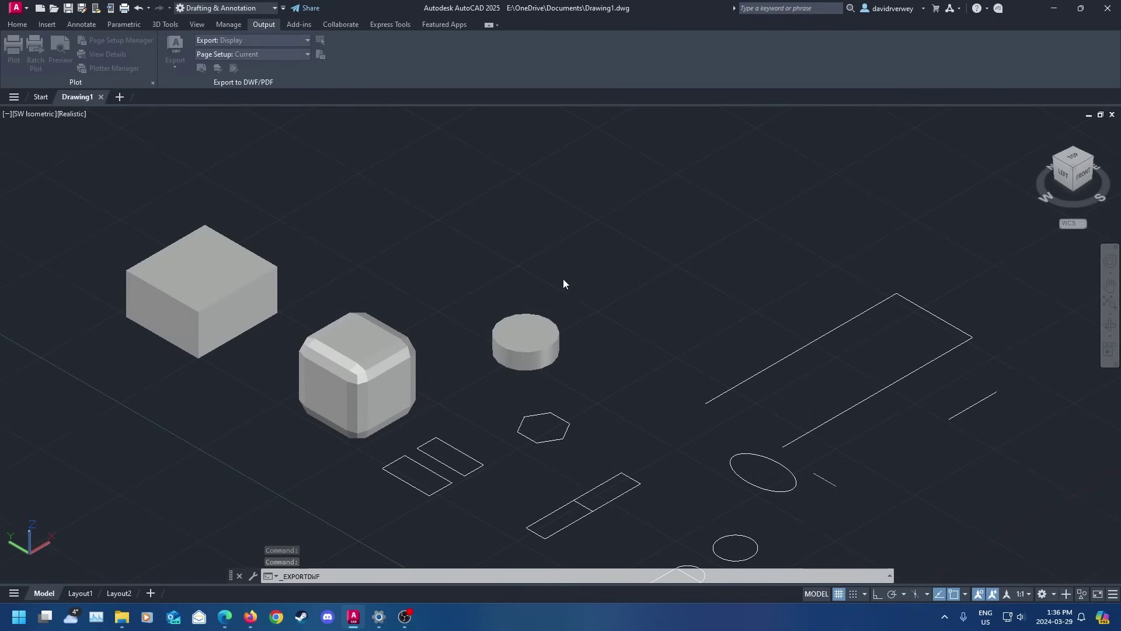
left_click(587, 292)
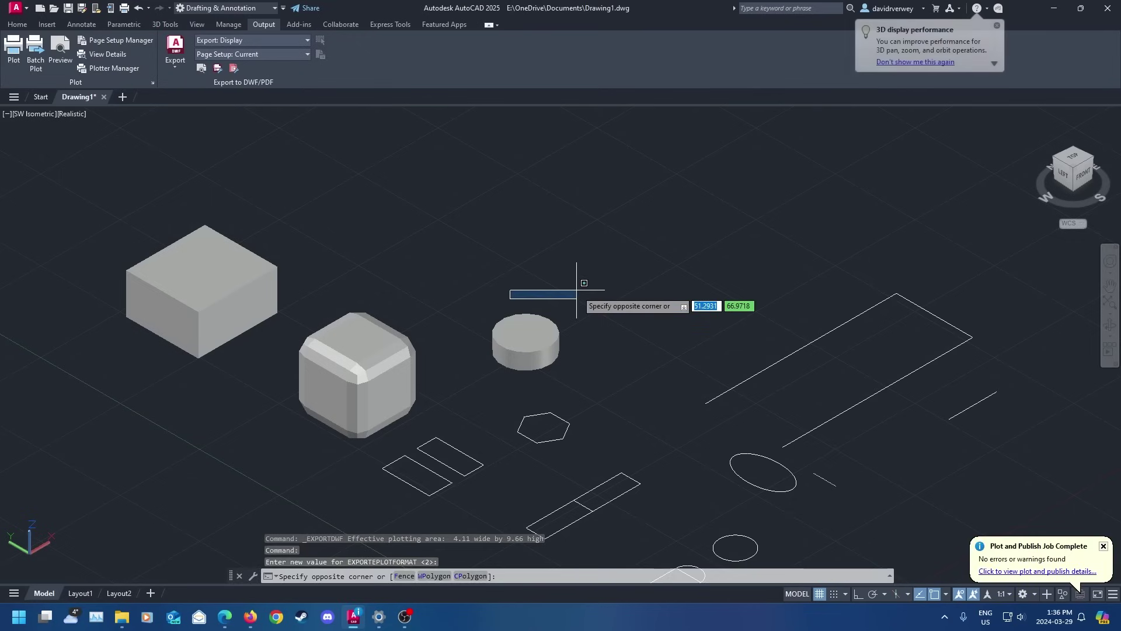